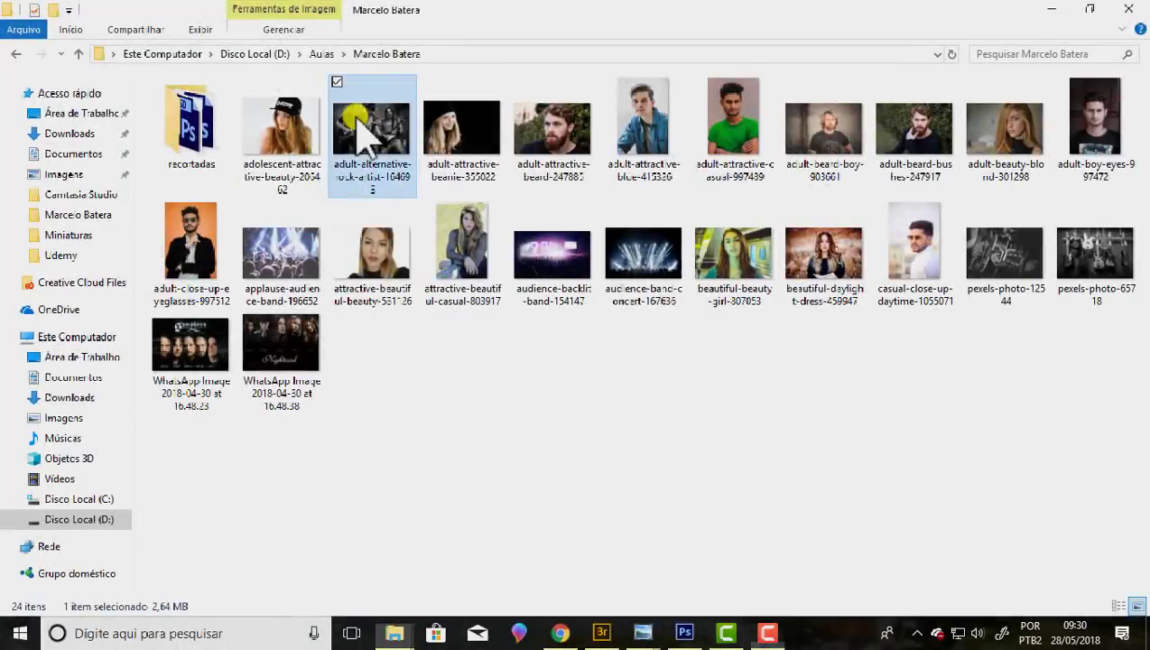
Step: Open the black-and-white rock band photo adult-alternative-rock-artist-164693 in Windows Photo Viewer
double_click(357, 121)
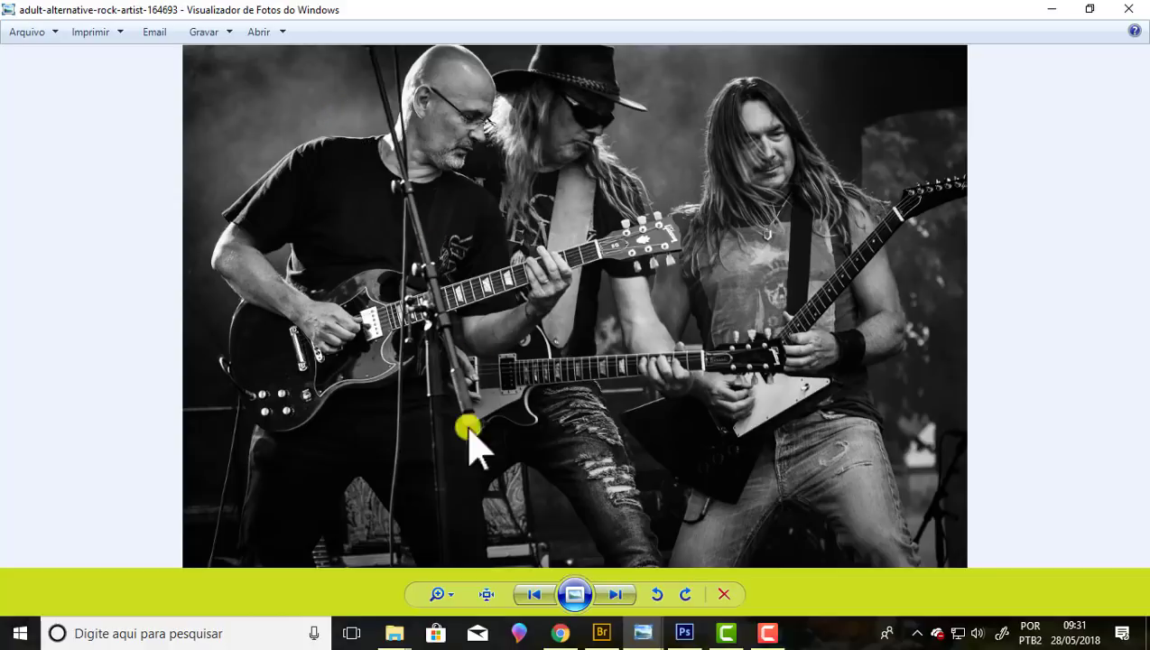
Step: From the Marcelo Batera folder, open WhatsApp Image 16.48.23 in Photo Viewer
click(395, 632)
click(258, 569)
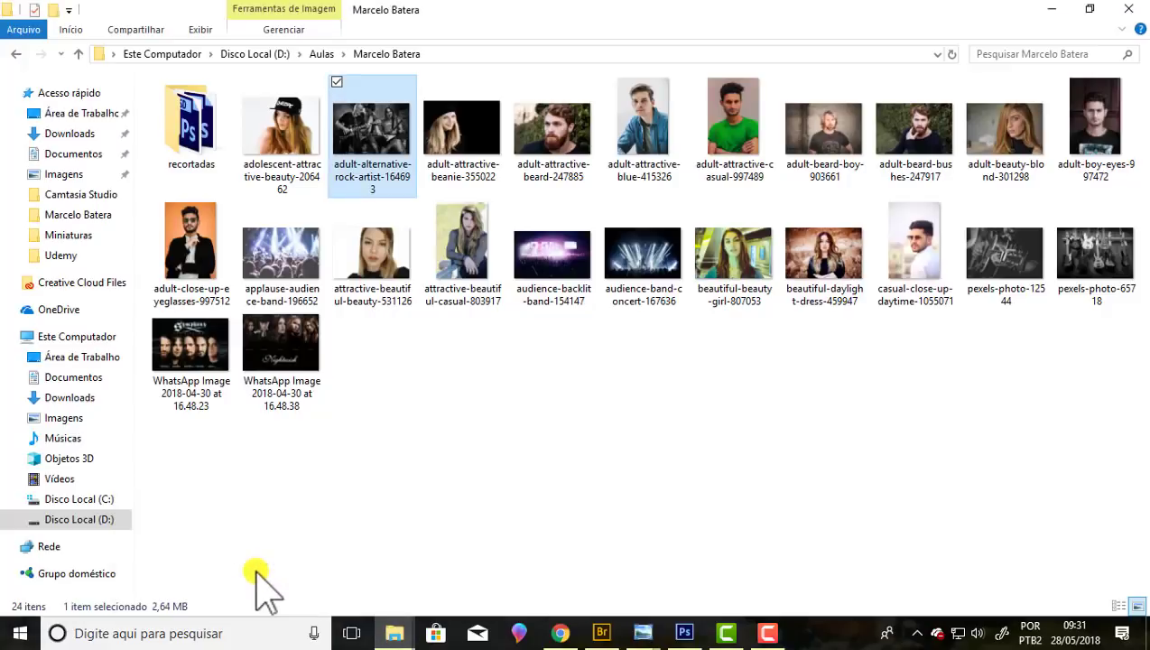
click(208, 335)
double_click(208, 335)
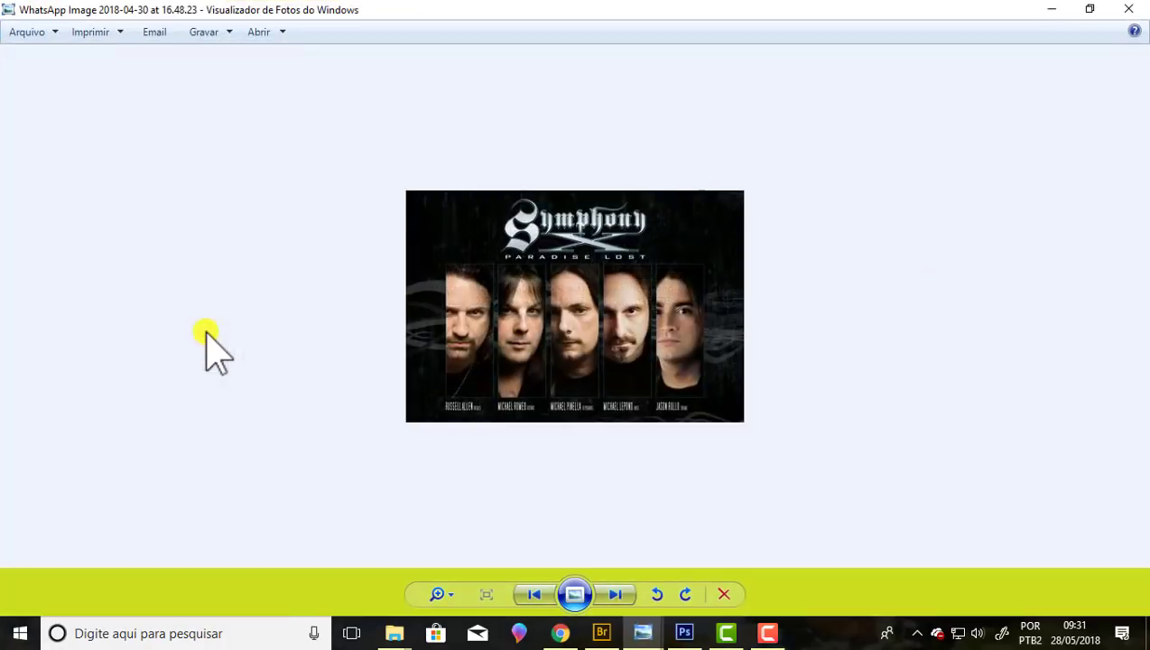
Step: Advance to the Nightwish image, zoom in and pan around it, then minimize the viewer
click(615, 594)
scroll(745, 200, up, 2)
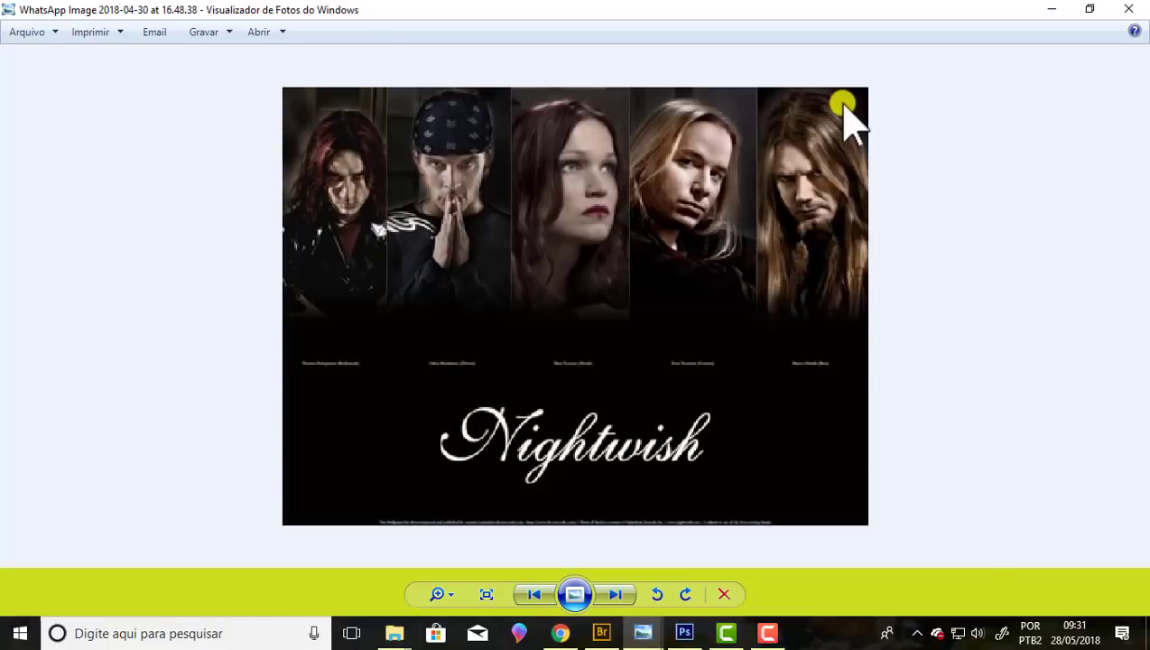
scroll(839, 96, up, 1)
drag(557, 115, 513, 230)
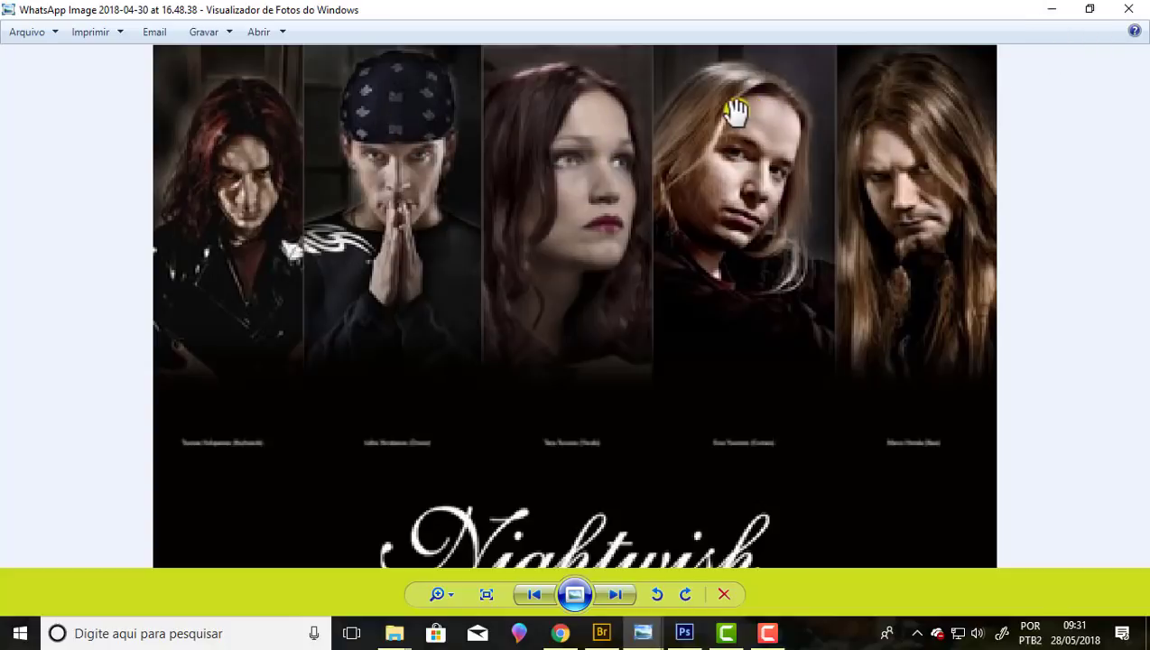
click(1049, 10)
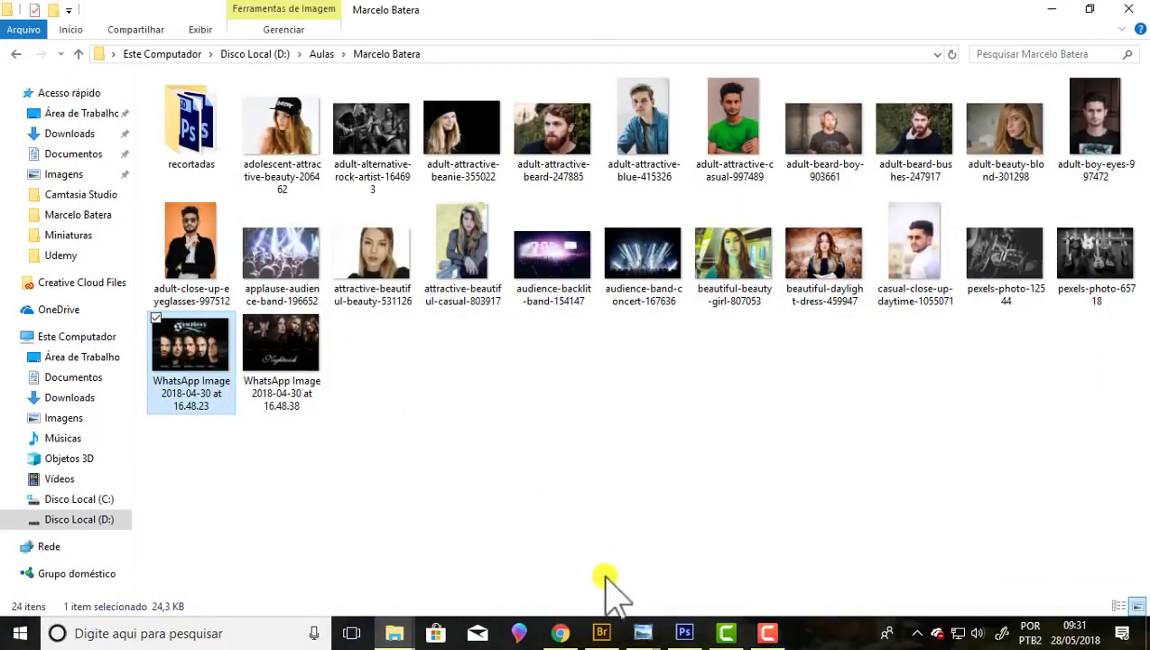
click(601, 634)
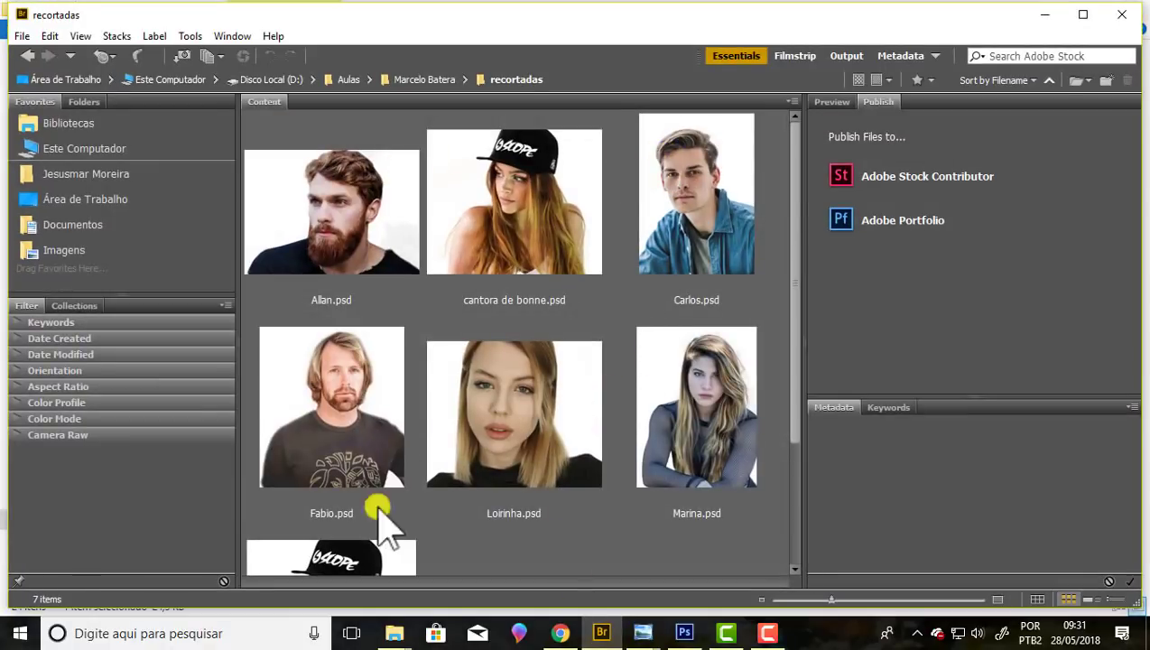
mouse_move(795, 156)
mouse_down()
mouse_move(804, 195)
mouse_move(803, 167)
mouse_up()
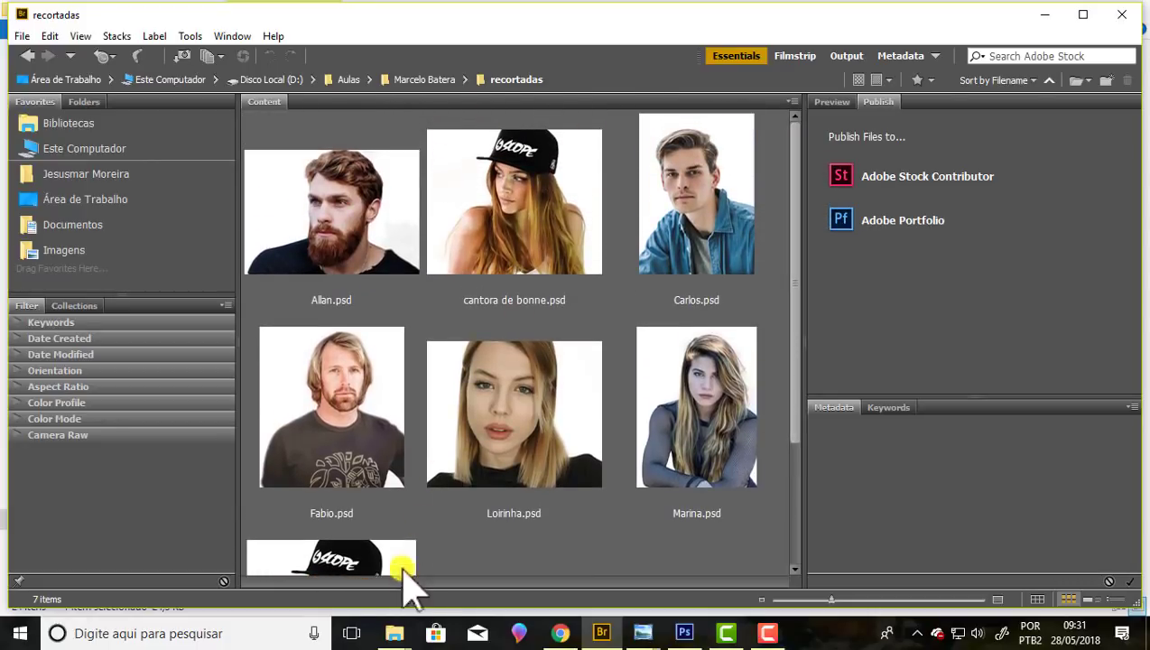
click(390, 632)
click(252, 578)
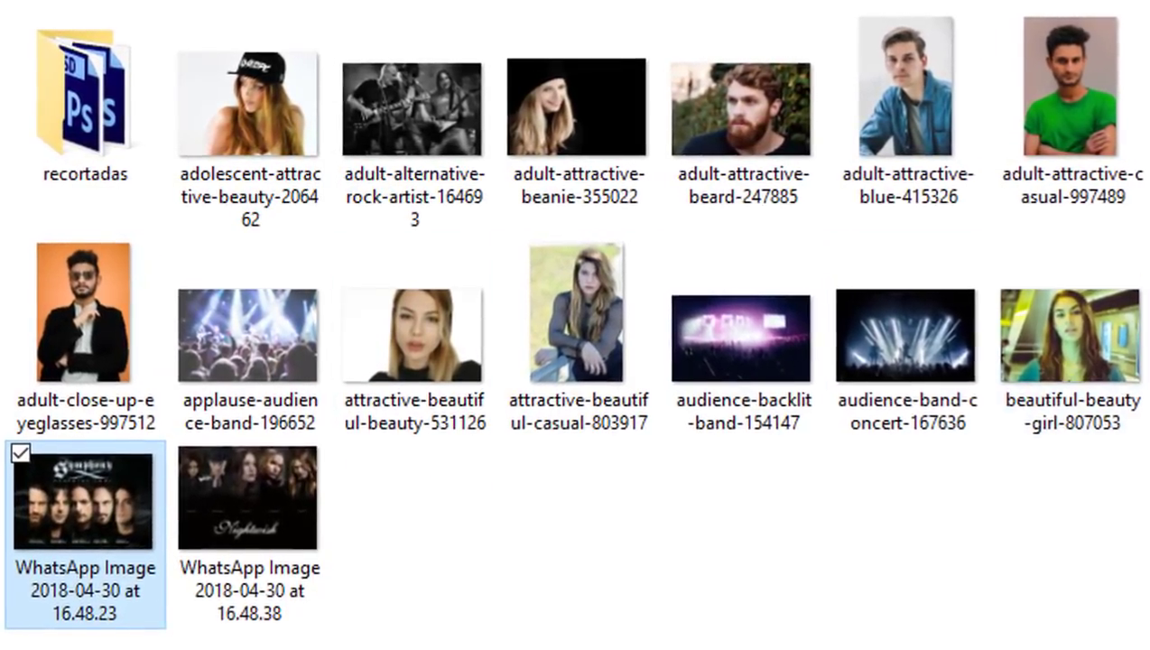
key(Return)
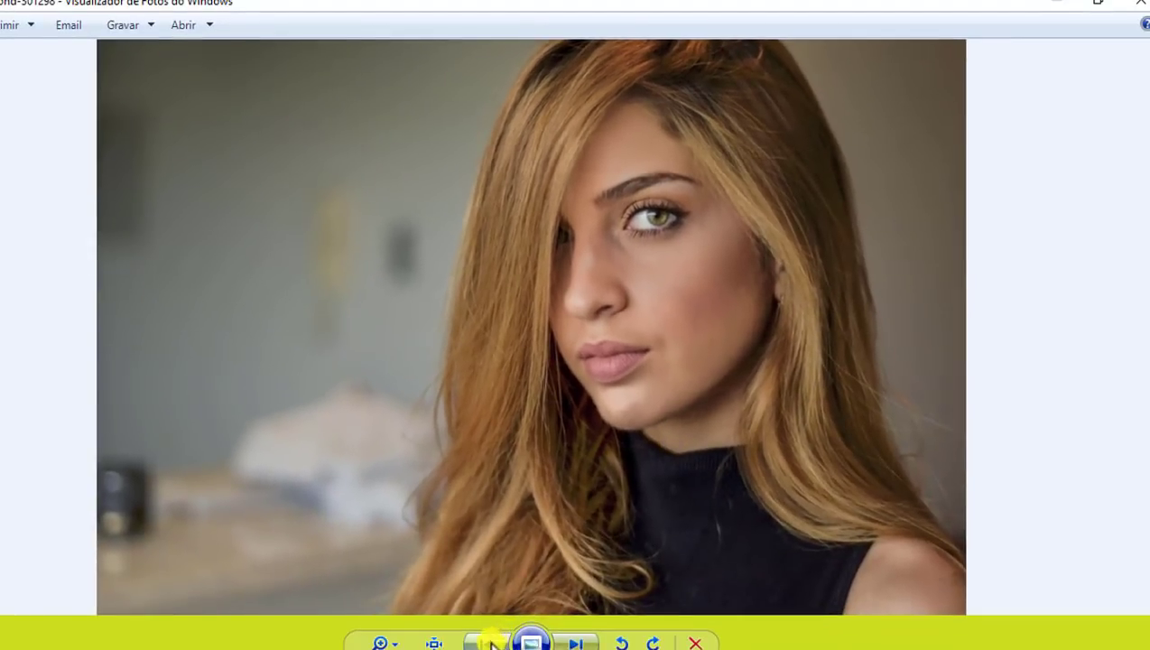
click(490, 642)
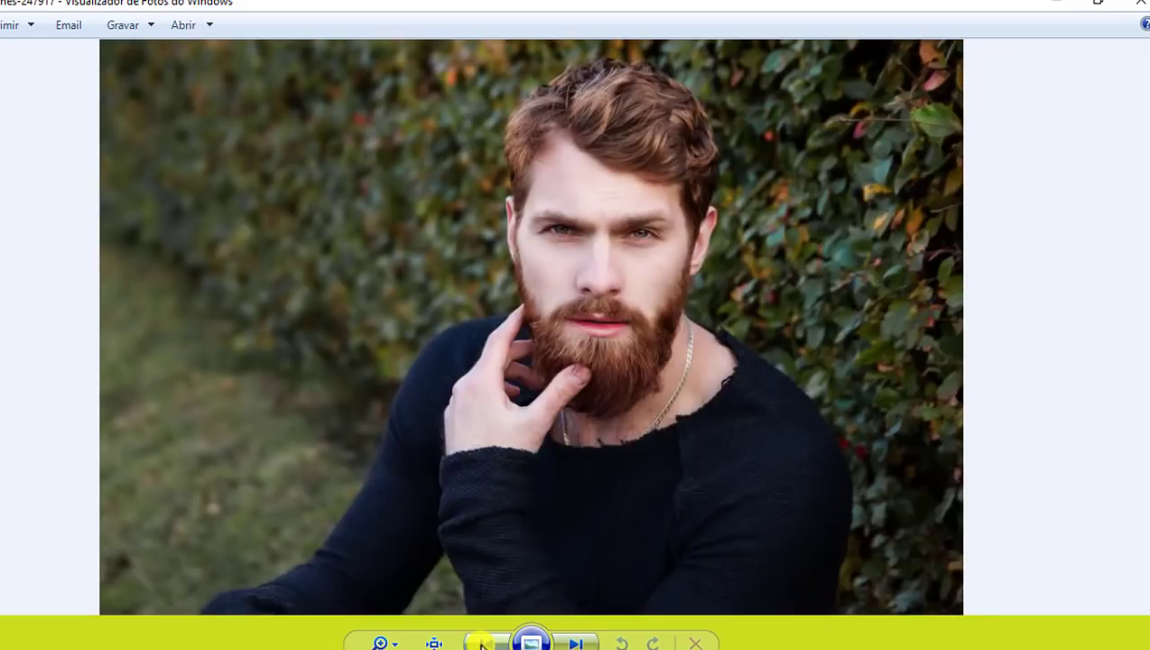
click(482, 642)
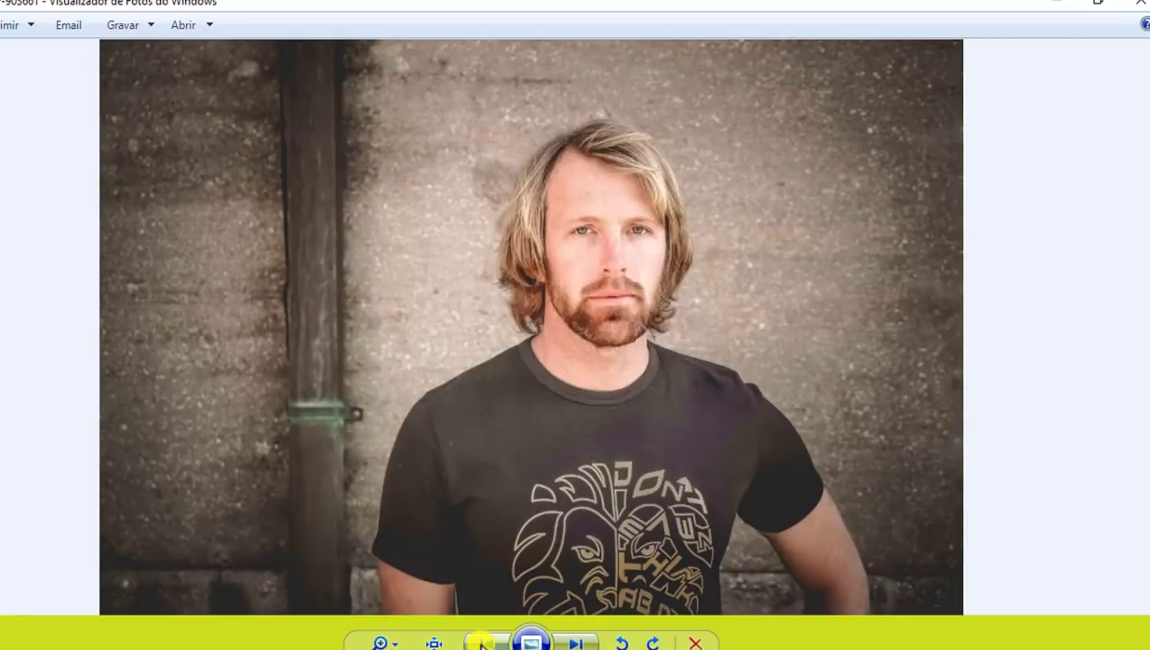
click(482, 642)
click(482, 643)
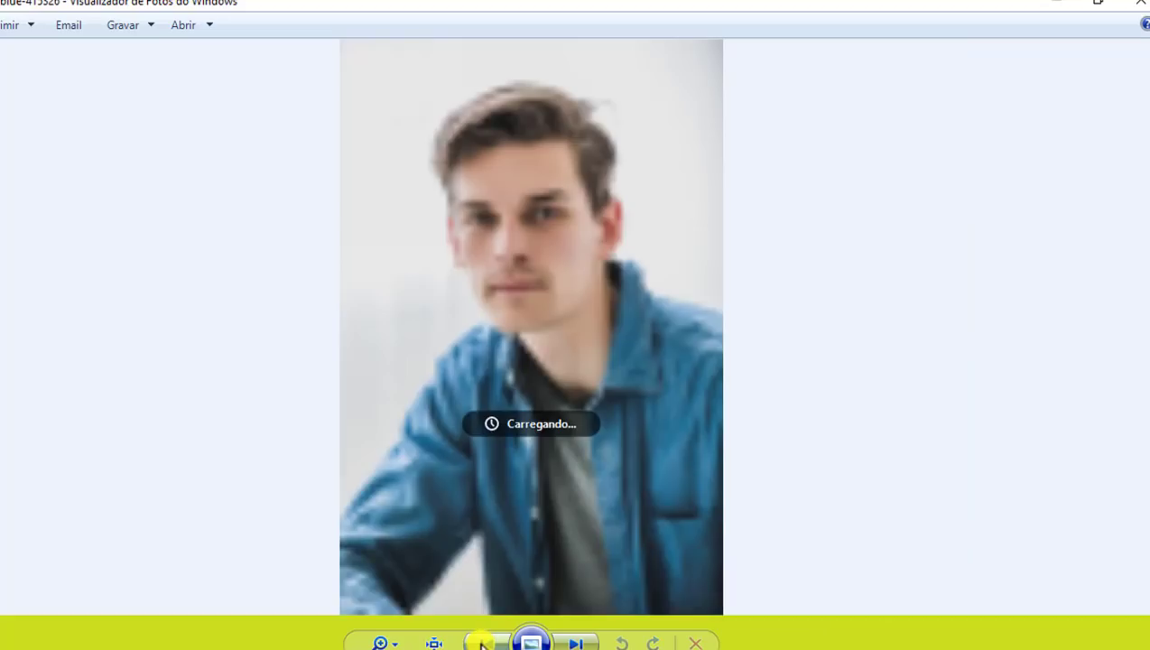
click(482, 643)
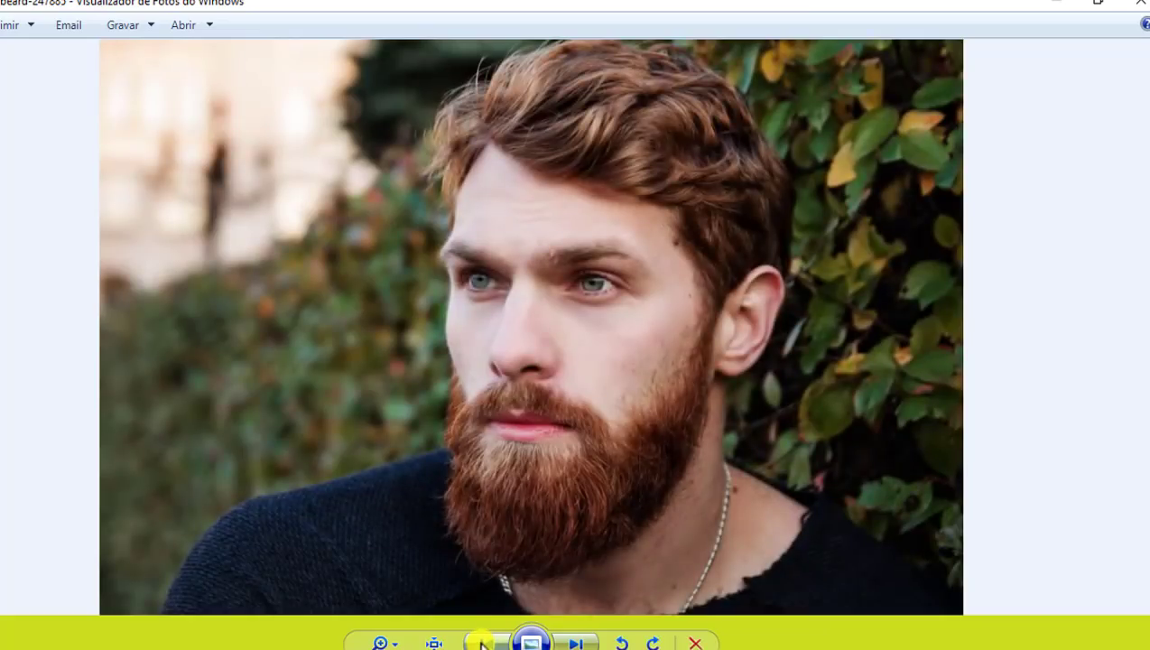
click(481, 642)
click(481, 643)
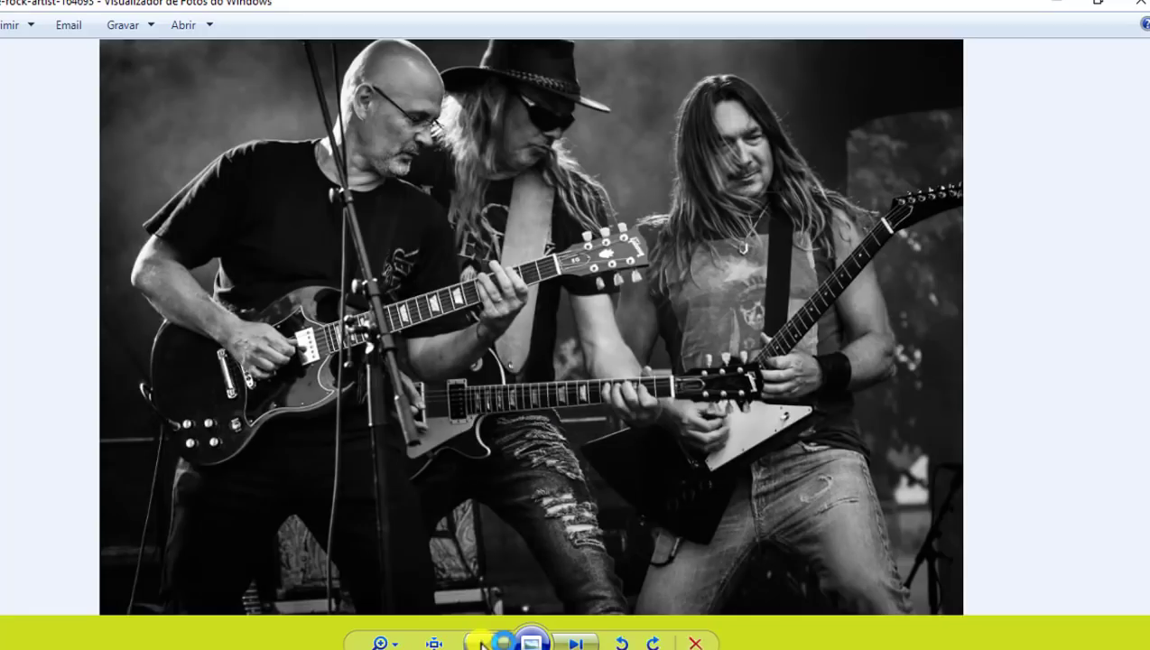
click(482, 643)
click(482, 643)
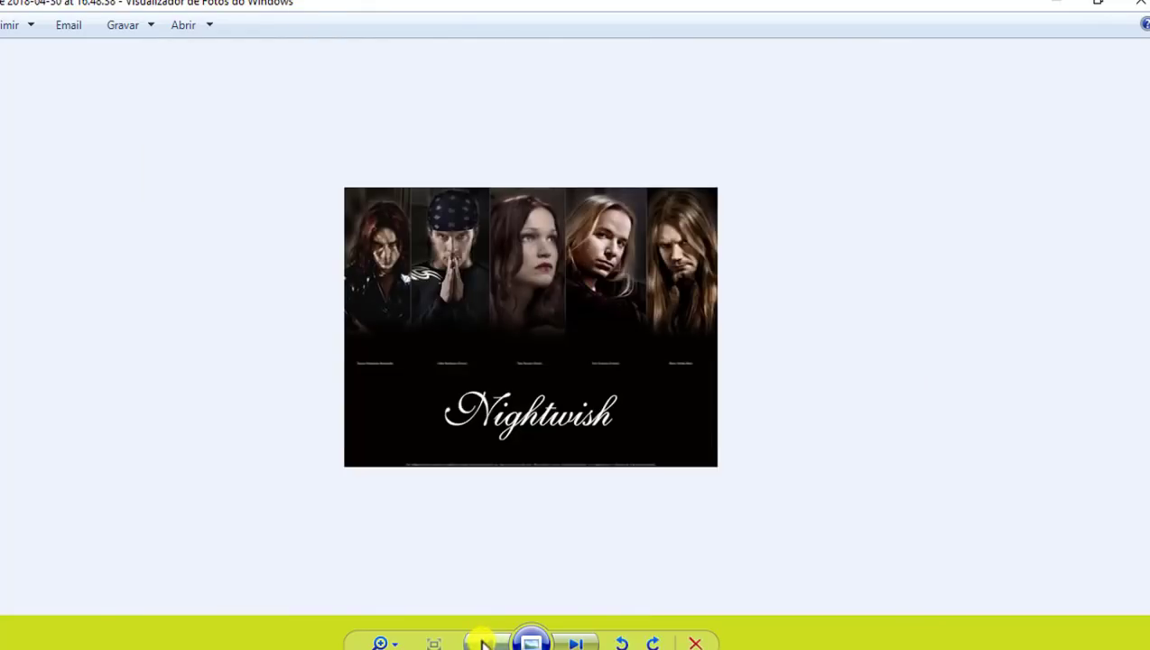
click(482, 642)
click(482, 643)
click(484, 643)
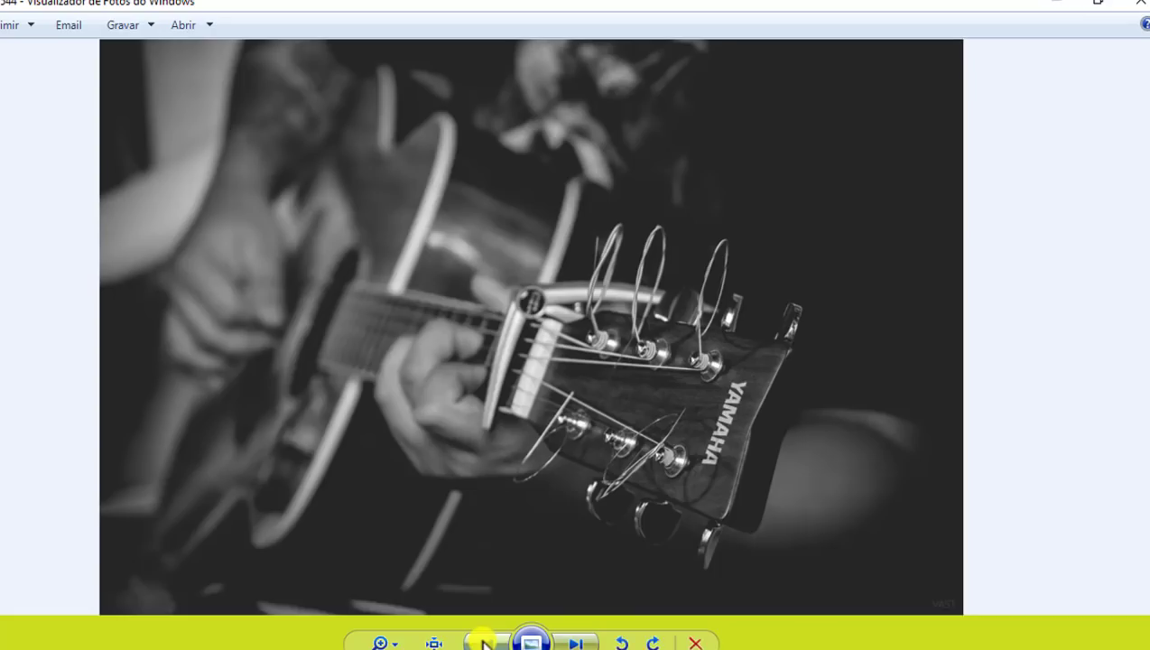
click(1052, 5)
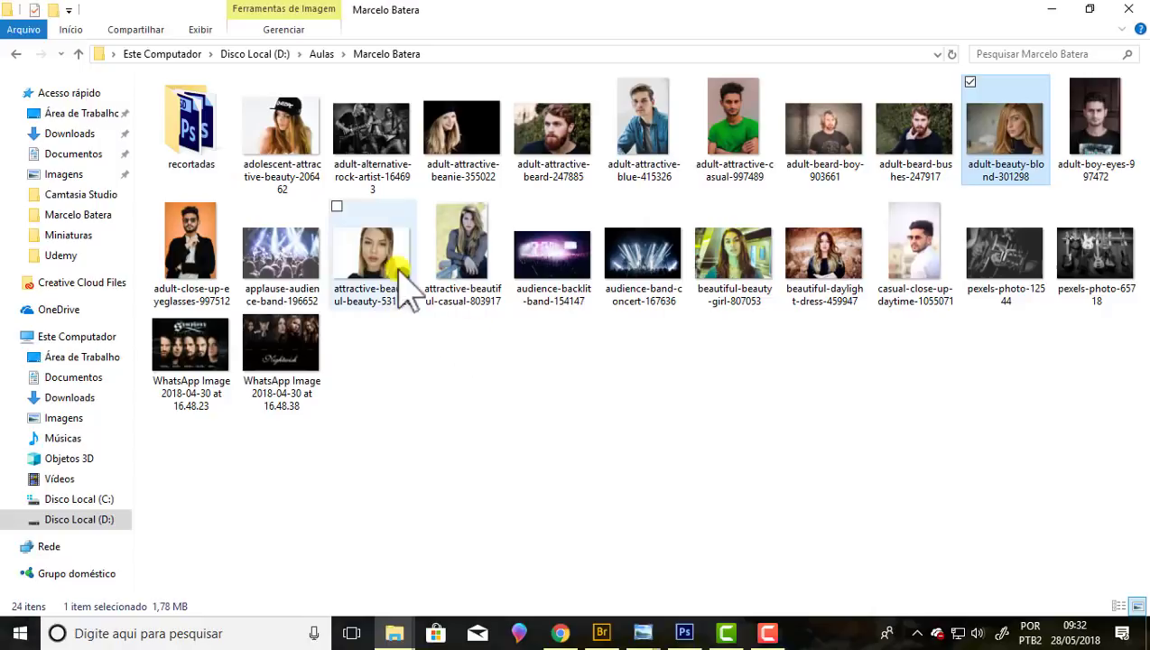
Step: Preview the attractive-beautiful-beauty-531126 portrait, close the preview, and bring Photoshop forward
double_click(360, 244)
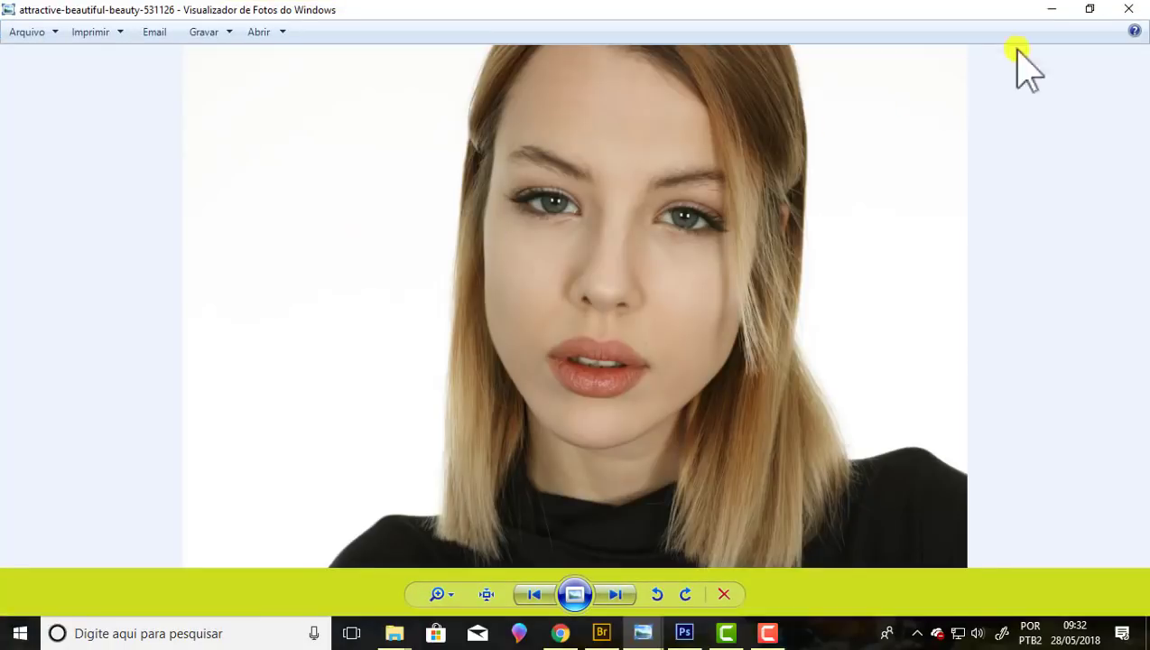
click(1128, 9)
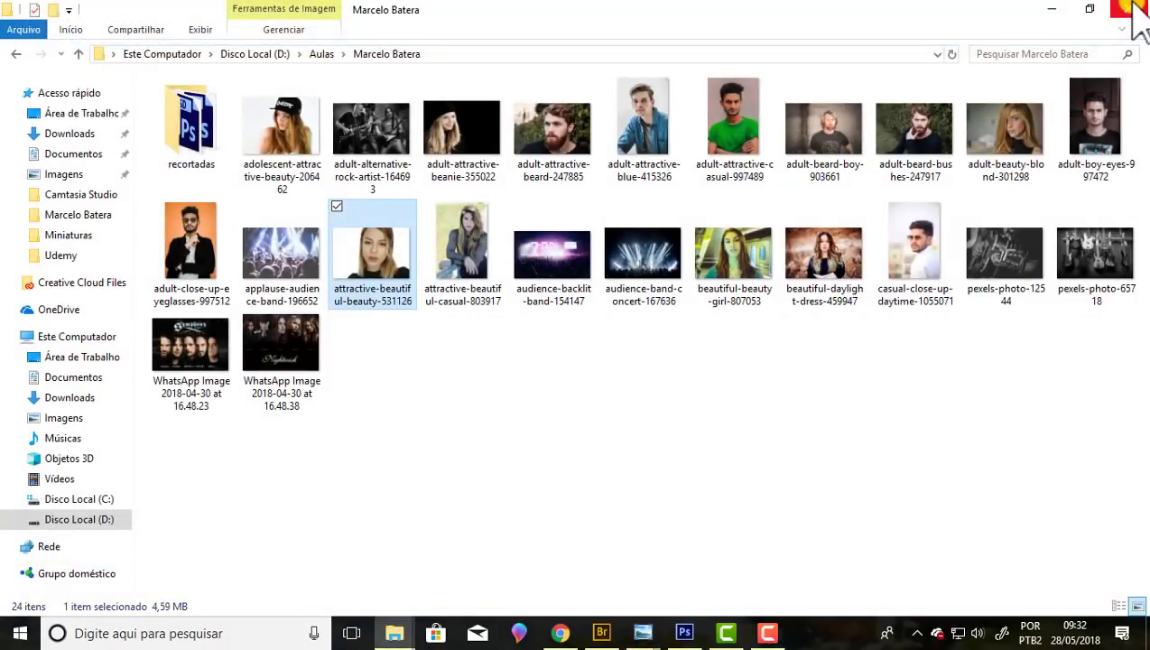
click(684, 633)
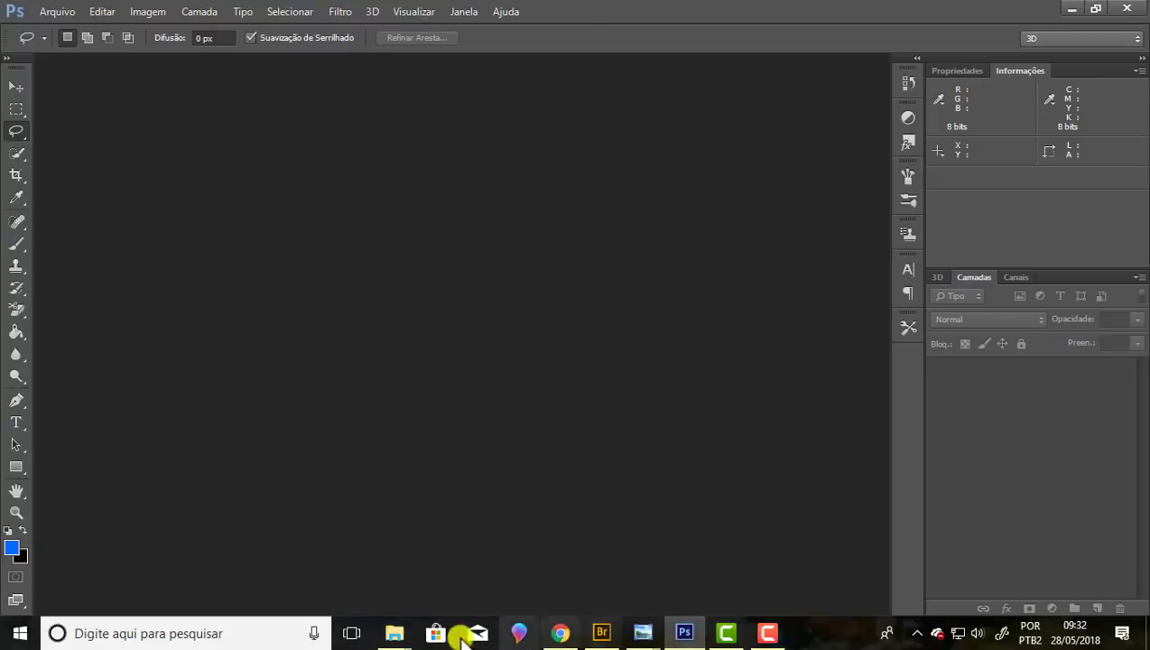
Step: Open the attractive-beautiful-beauty-531126 portrait in Photoshop from the Marcelo Batera folder and zoom in
click(394, 632)
click(255, 578)
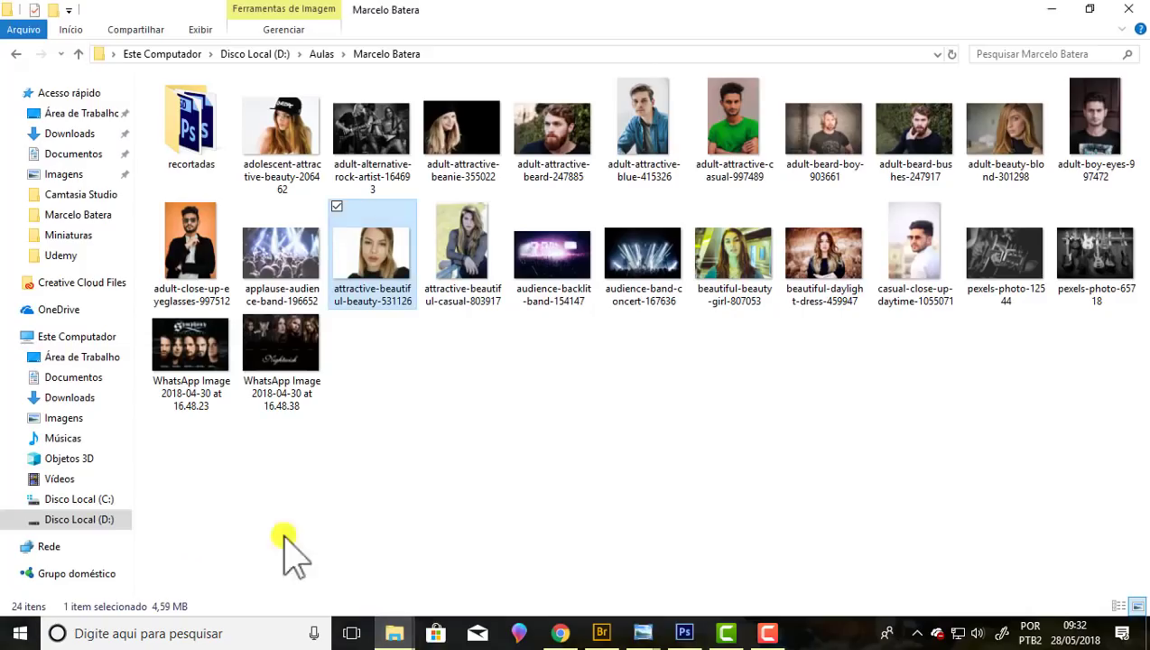
mouse_move(384, 291)
mouse_down()
mouse_move(686, 591)
mouse_move(487, 355)
mouse_up()
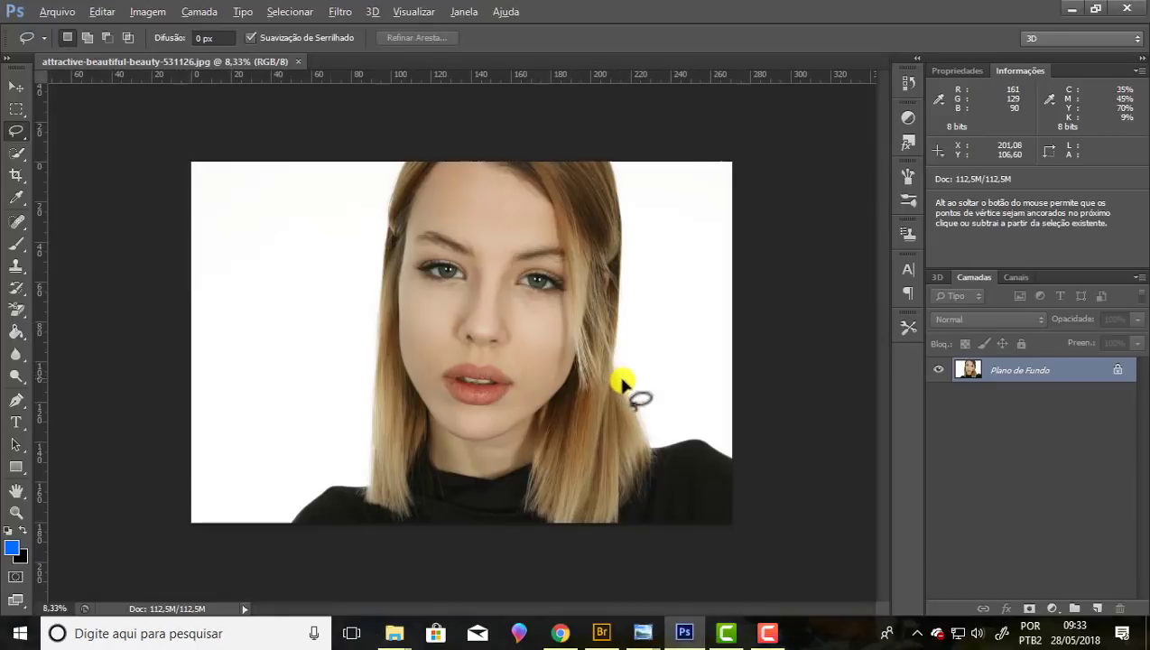
key(ctrl+plus)
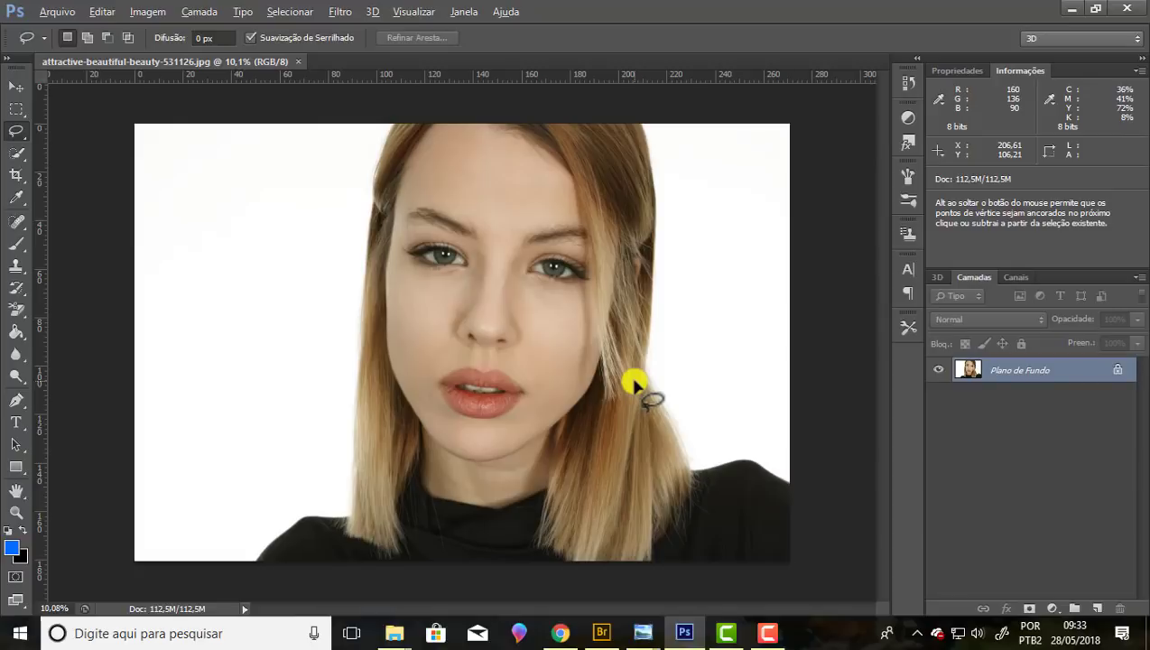
key(alt)
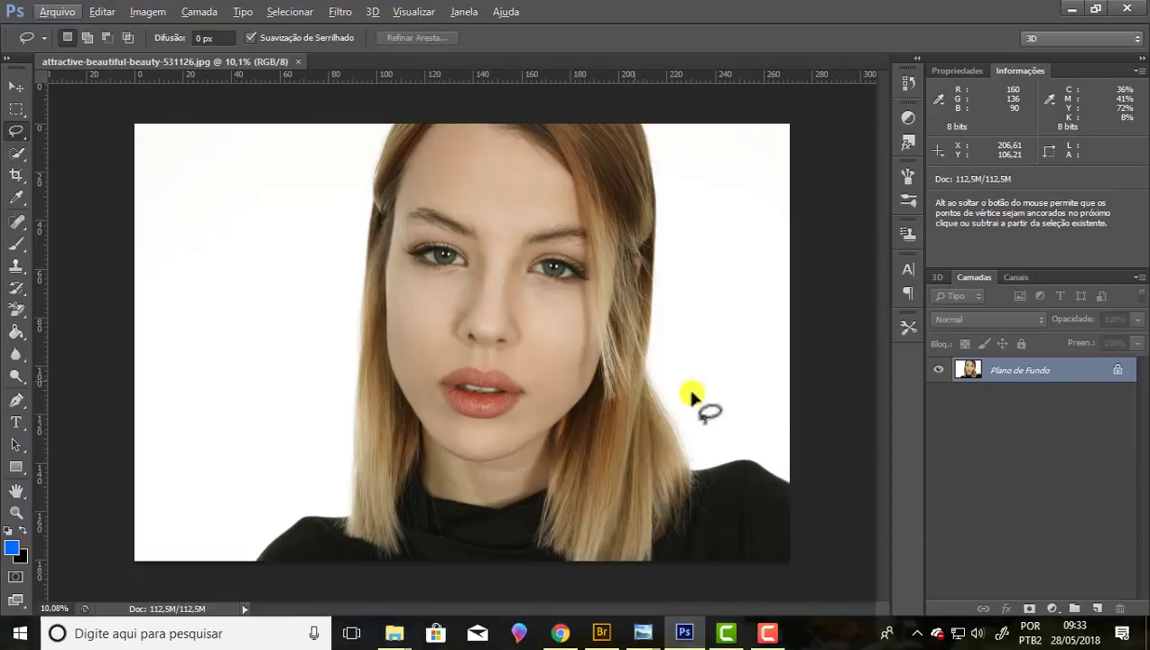
Step: Convert Plano de Fundo into Camada 0 and add a new empty layer
double_click(1117, 372)
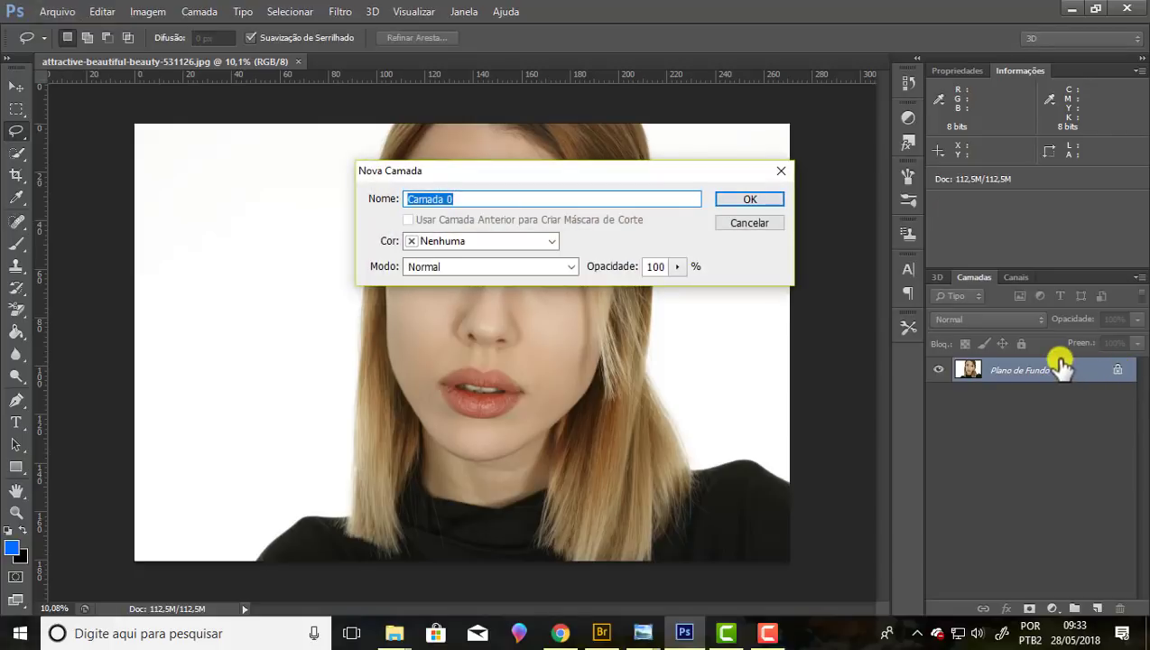
click(747, 200)
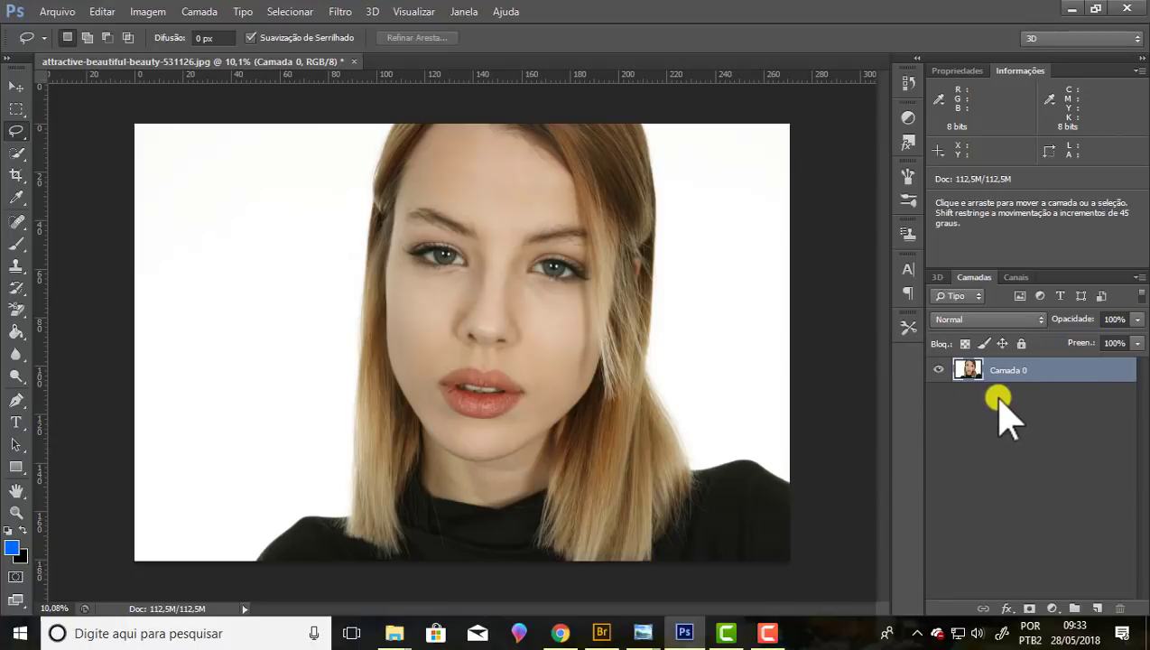
click(1095, 609)
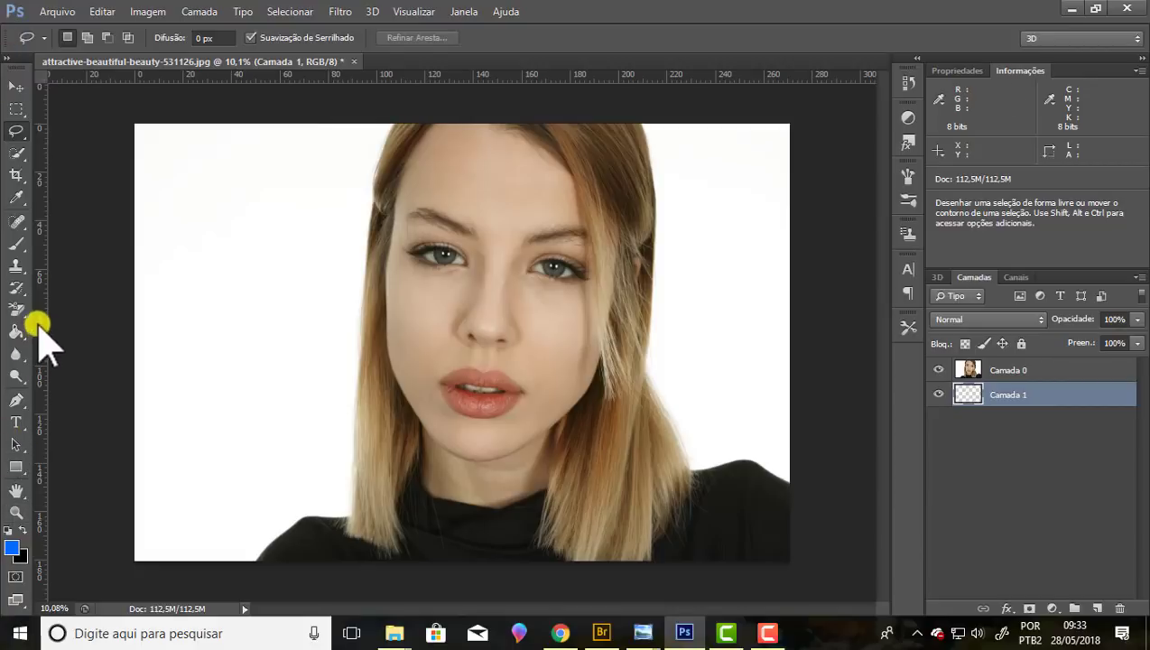
Step: Set the foreground colour to blue
click(12, 547)
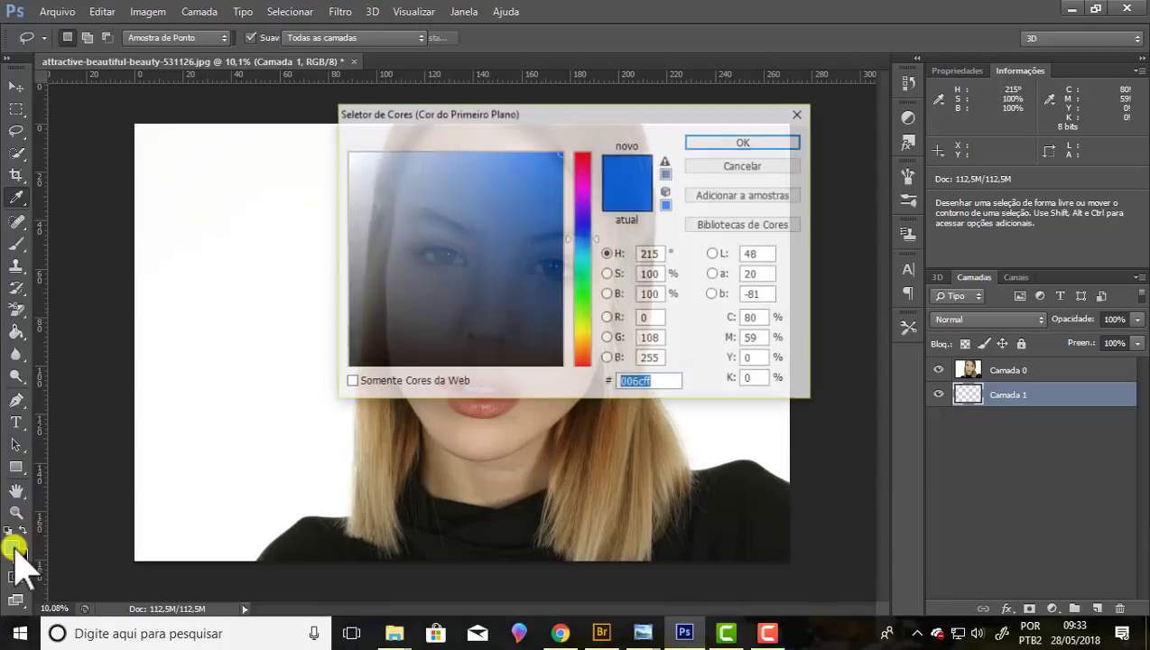
drag(508, 200, 554, 174)
click(760, 144)
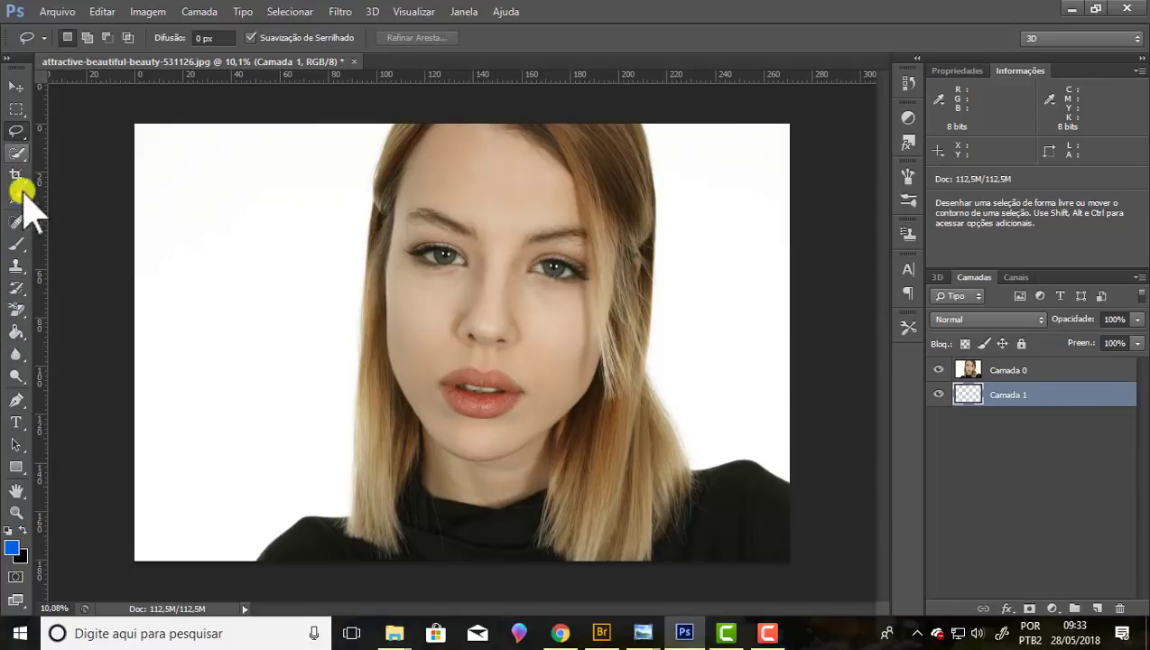
Step: Pick the Paint Bucket from the Gradient flyout to fill Camada 1 blue
click(24, 340)
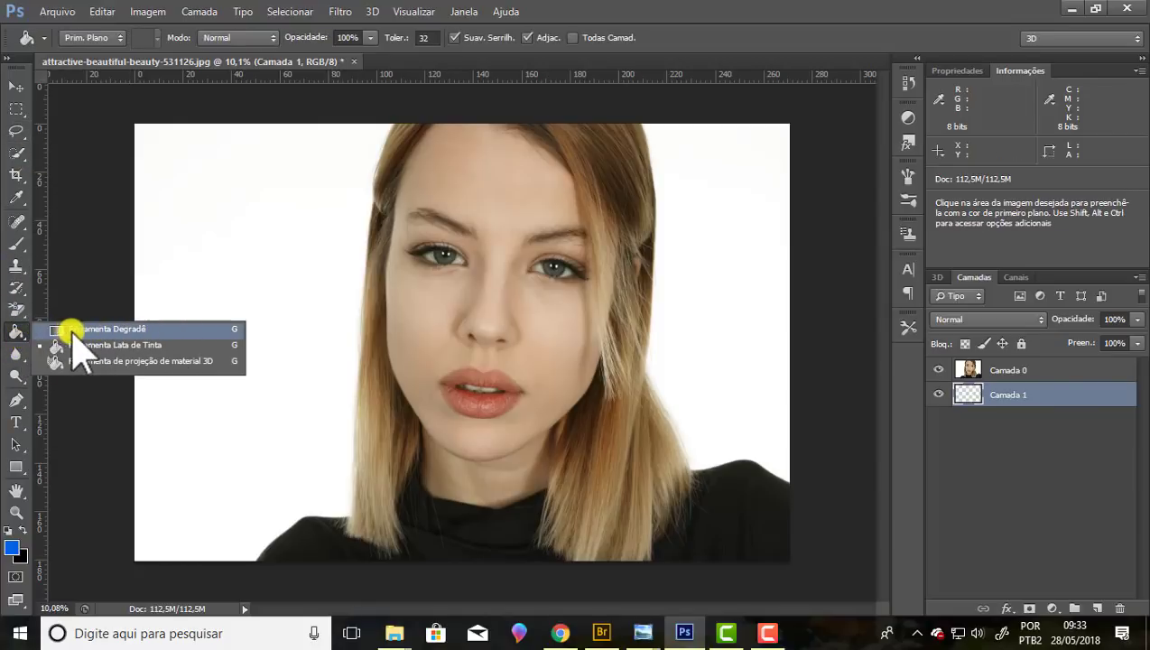
click(75, 331)
click(24, 341)
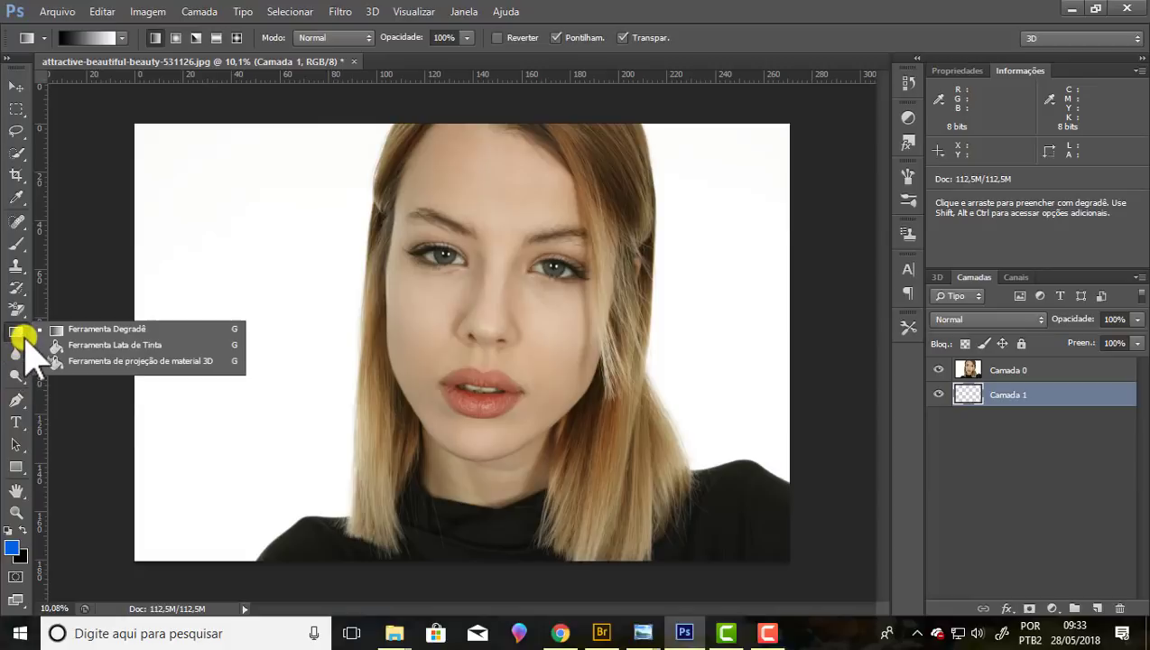
click(72, 352)
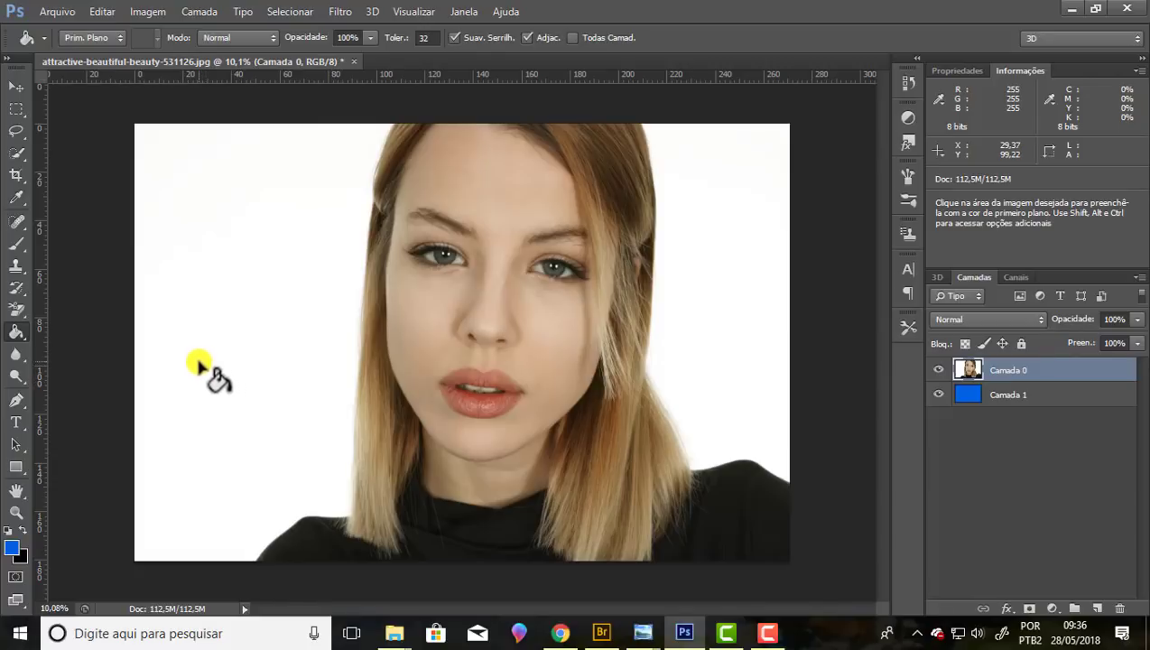
Step: With the Magic Wand, delete the white background on both sides of the woman, then deselect
click(22, 158)
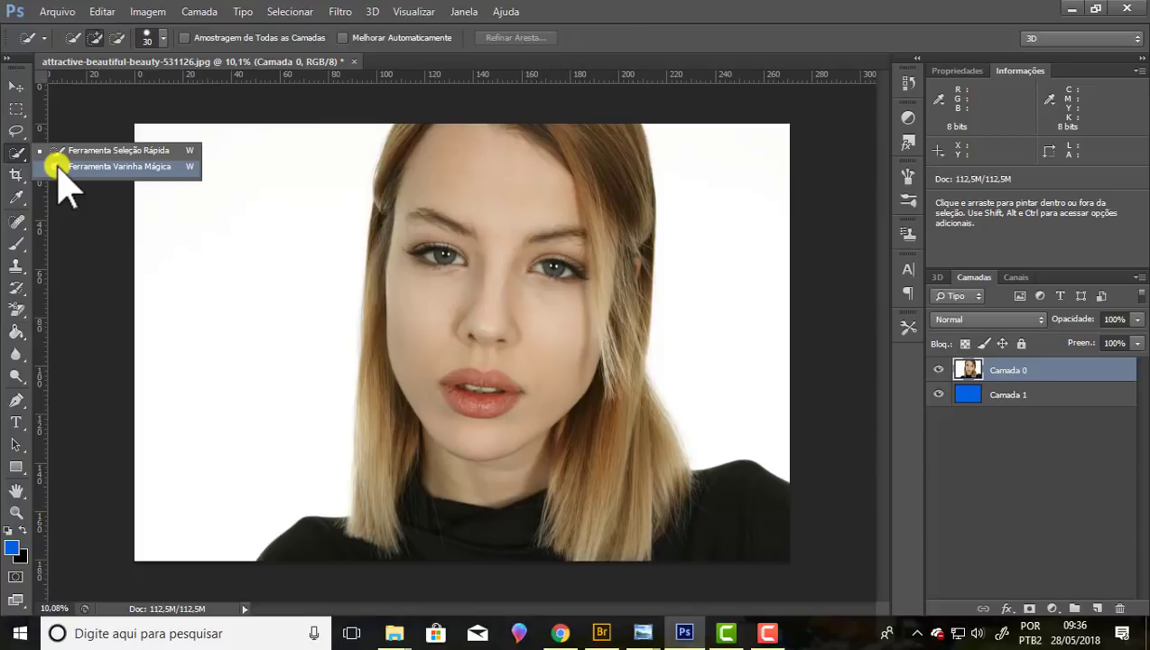
click(109, 166)
click(176, 210)
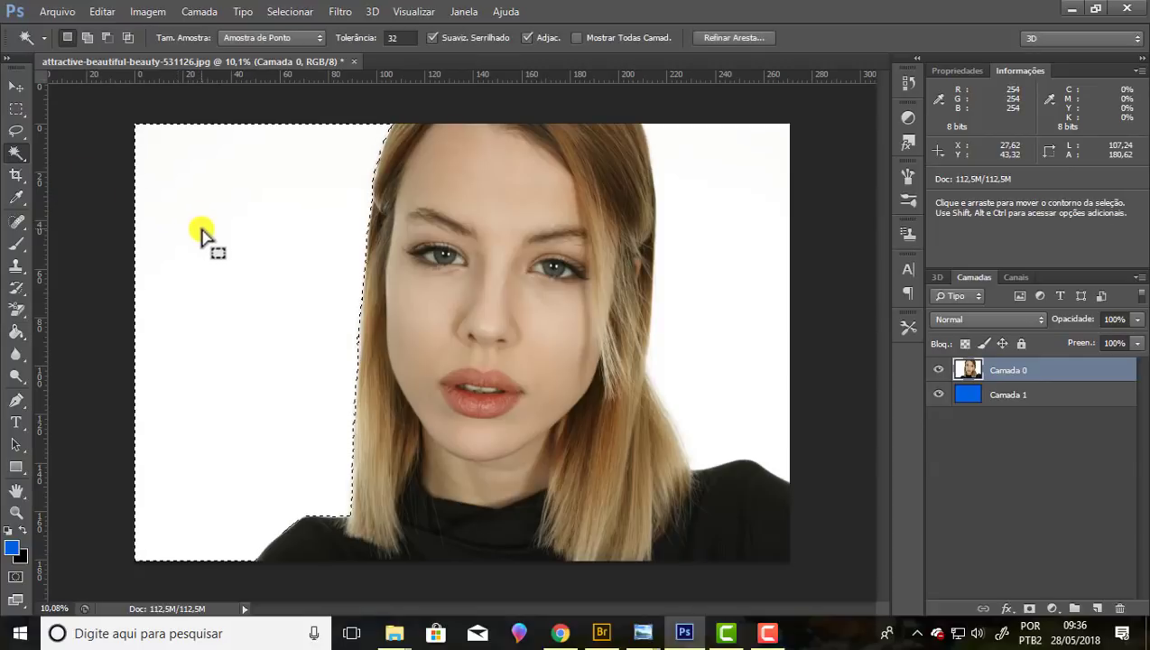
key(Delete)
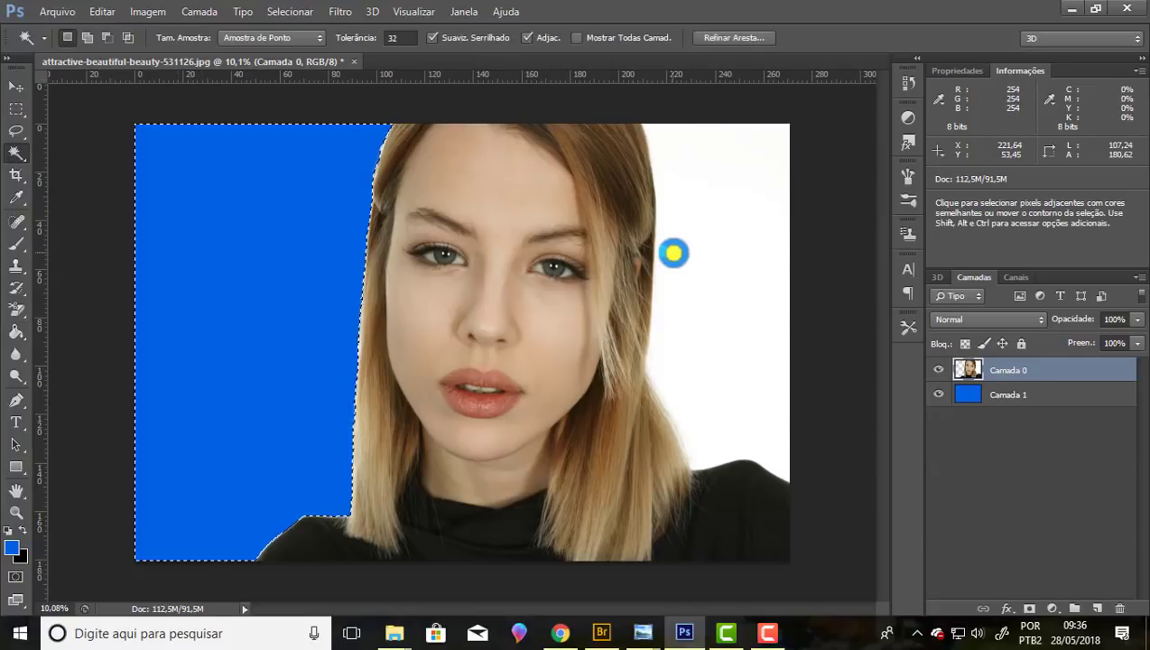
click(672, 254)
key(Delete)
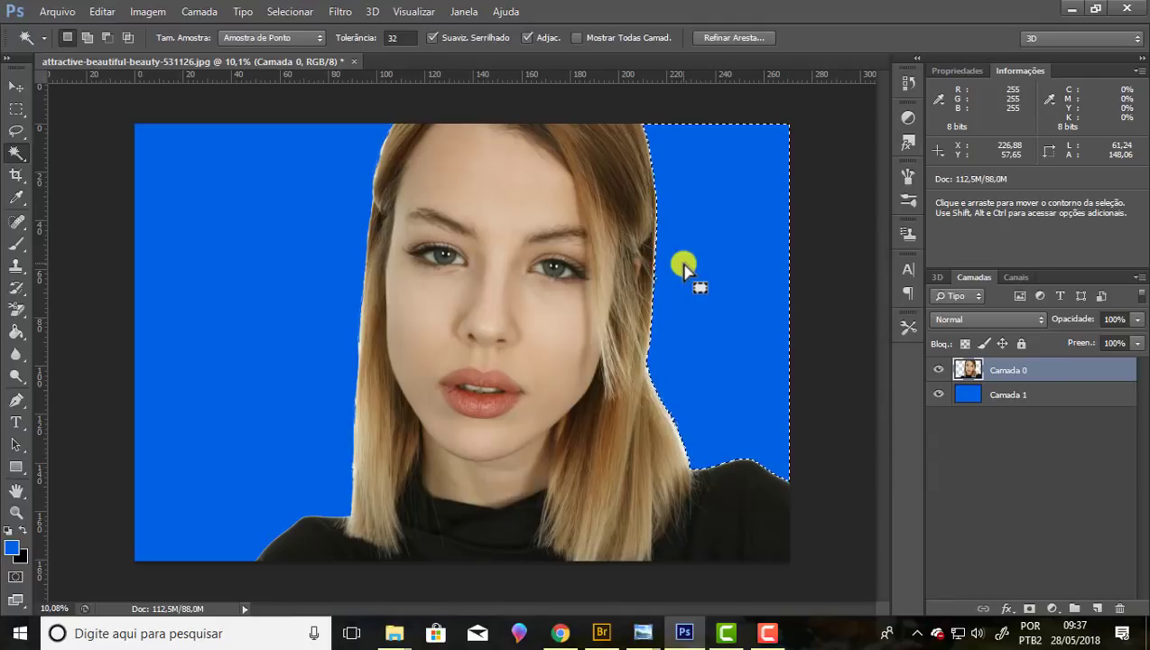
key(ctrl+d)
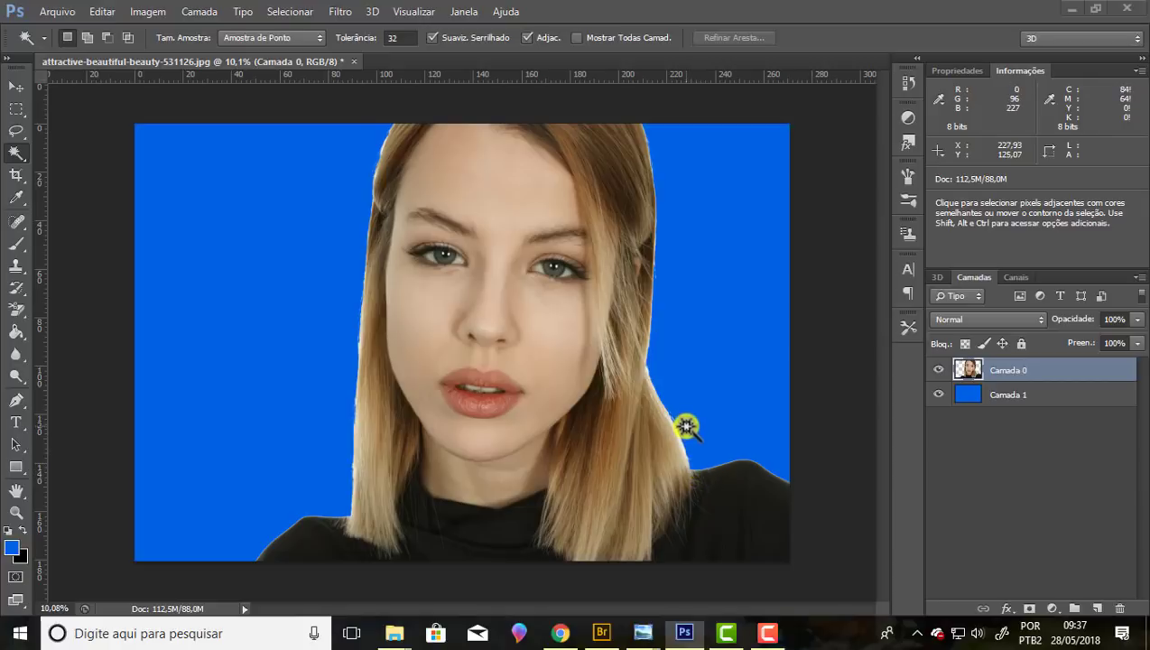
Step: Zoom in and out to inspect the cut-out edges against the blue layer
key(super)
click(785, 49)
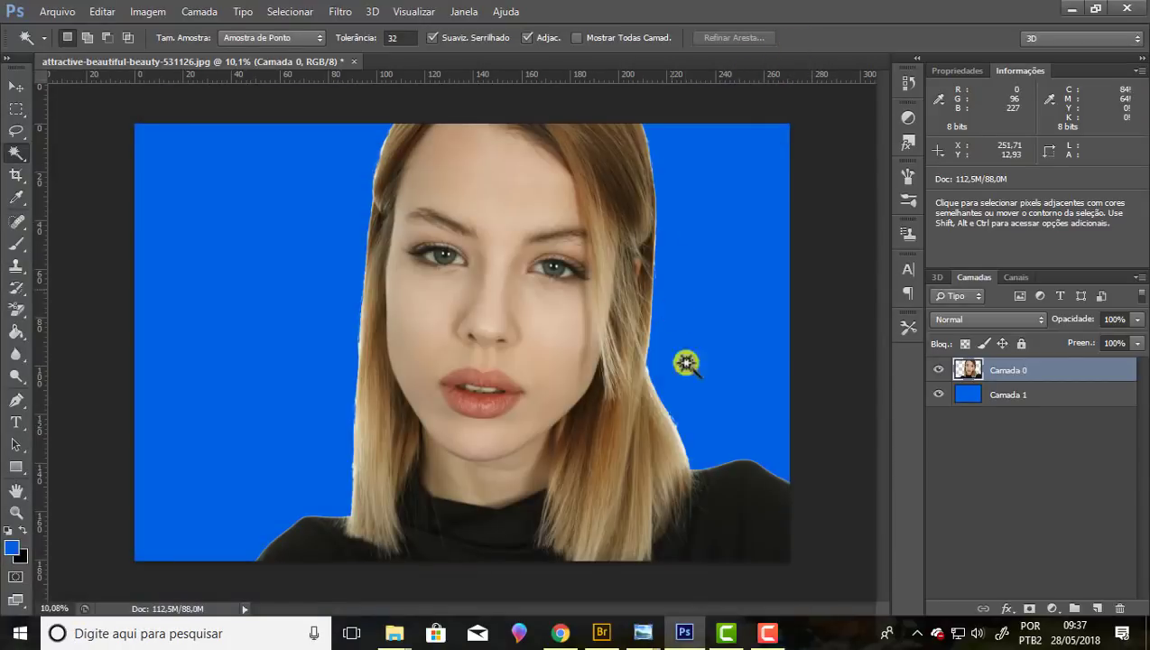
scroll(685, 363, up, 2)
scroll(681, 441, up, 2)
scroll(703, 422, up, 2)
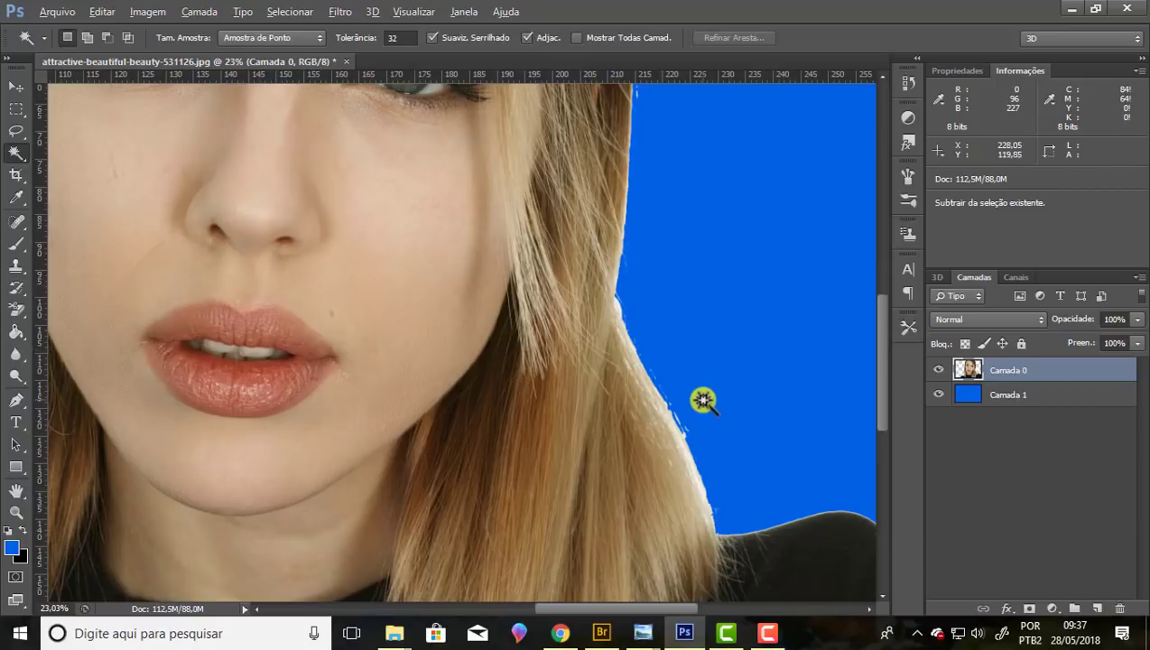
scroll(686, 361, down, 1)
scroll(663, 228, up, 2)
scroll(659, 208, up, 1)
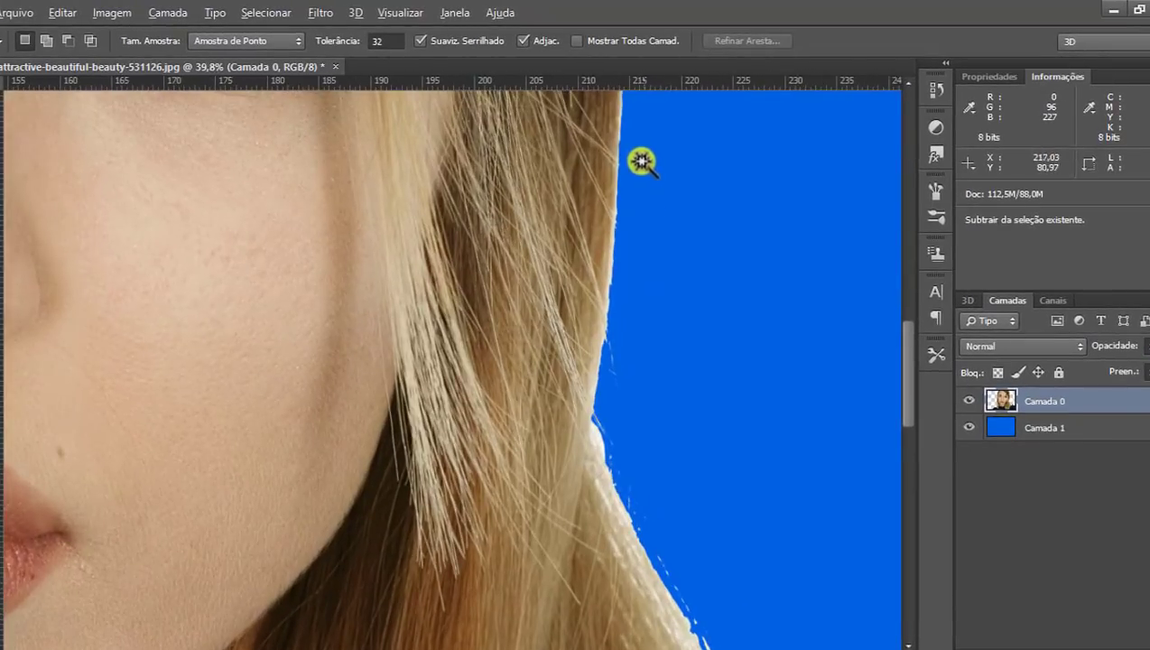
scroll(627, 391, down, 1)
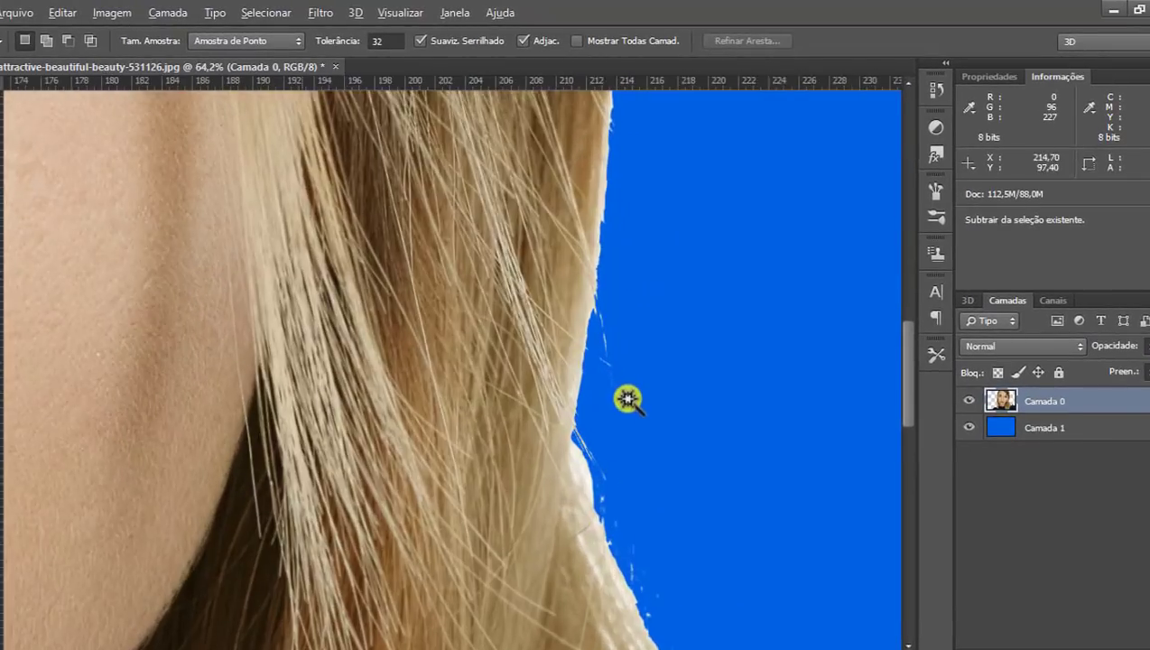
scroll(624, 312, down, 1)
scroll(627, 327, down, 2)
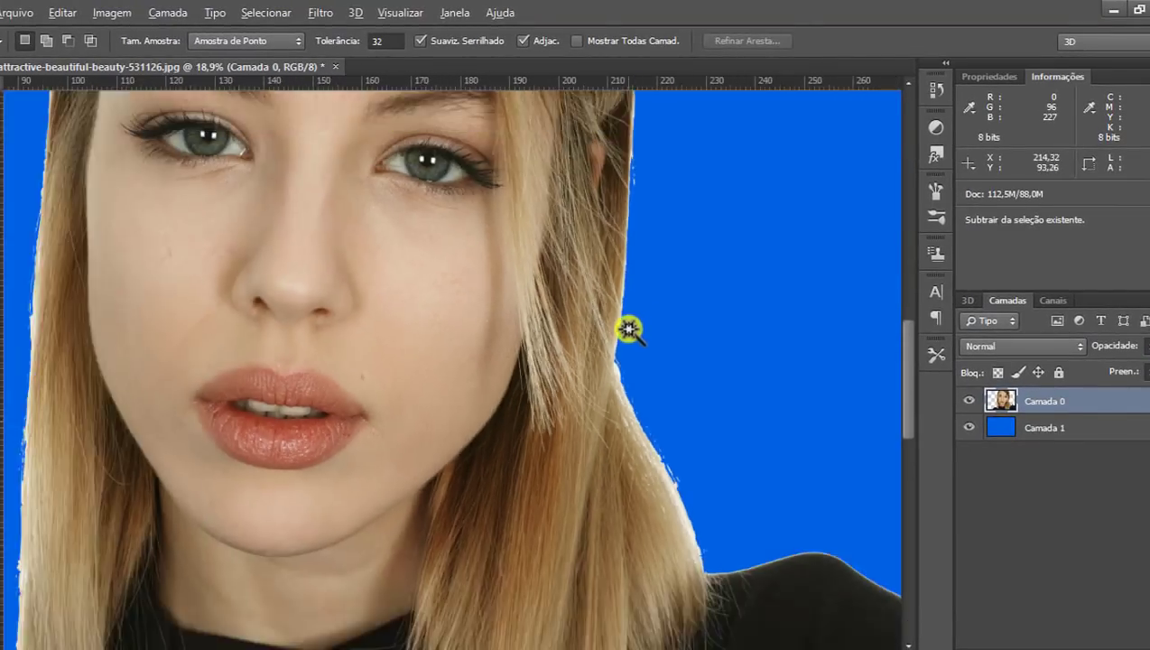
scroll(628, 328, down, 1)
scroll(628, 328, down, 1)
scroll(629, 330, down, 1)
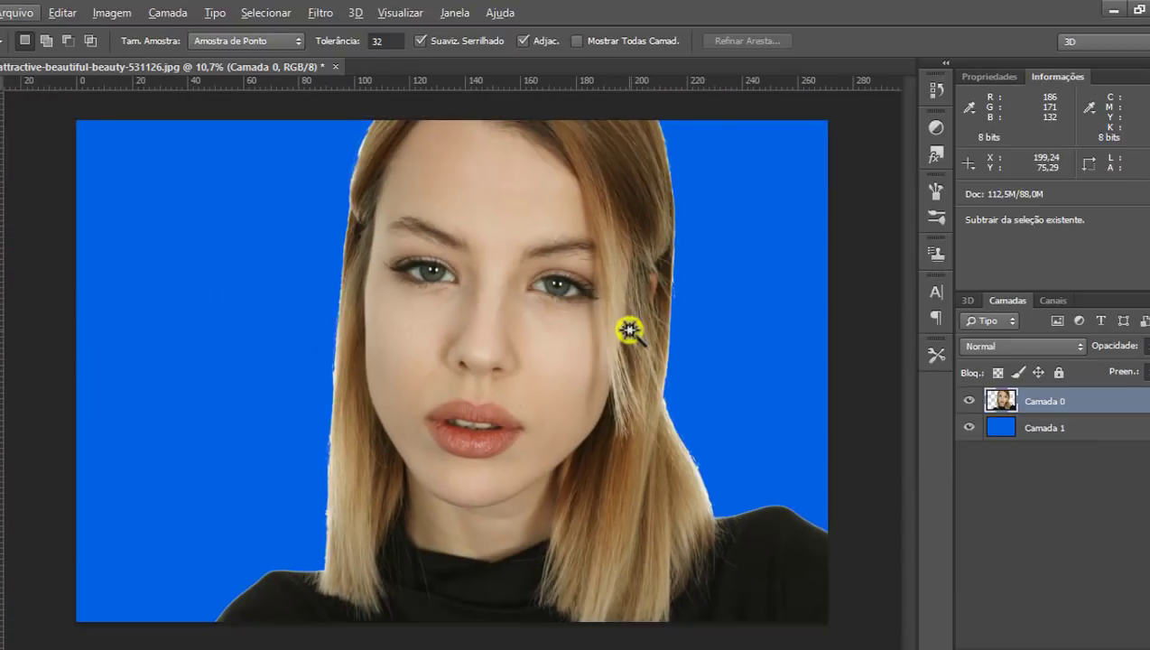
click(629, 333)
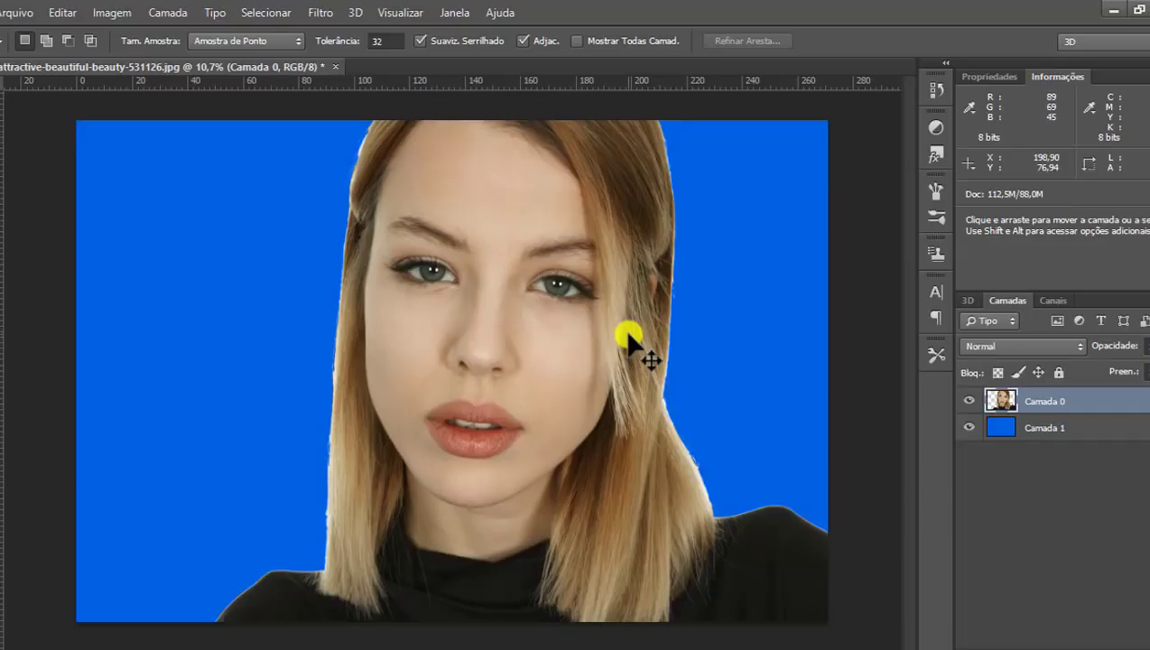
Step: Undo both background deletions to restore the white backdrop
key(ctrl+shift+d)
key(ctrl+d)
key(ctrl+alt+z)
key(ctrl+alt+z)
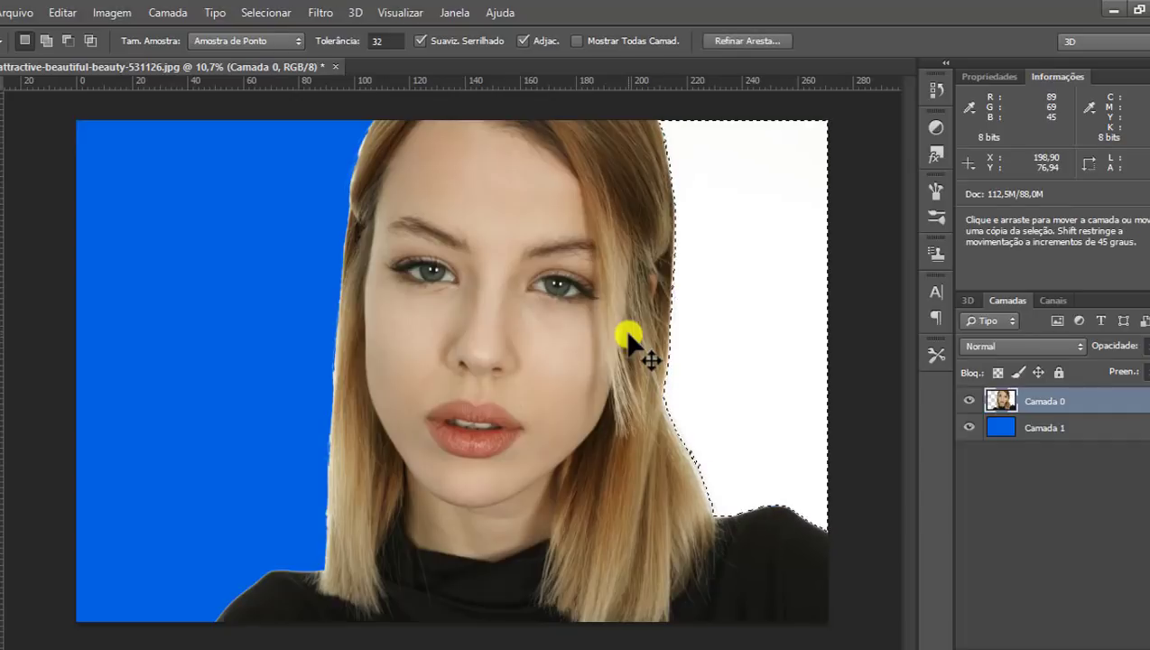
key(ctrl+alt+z)
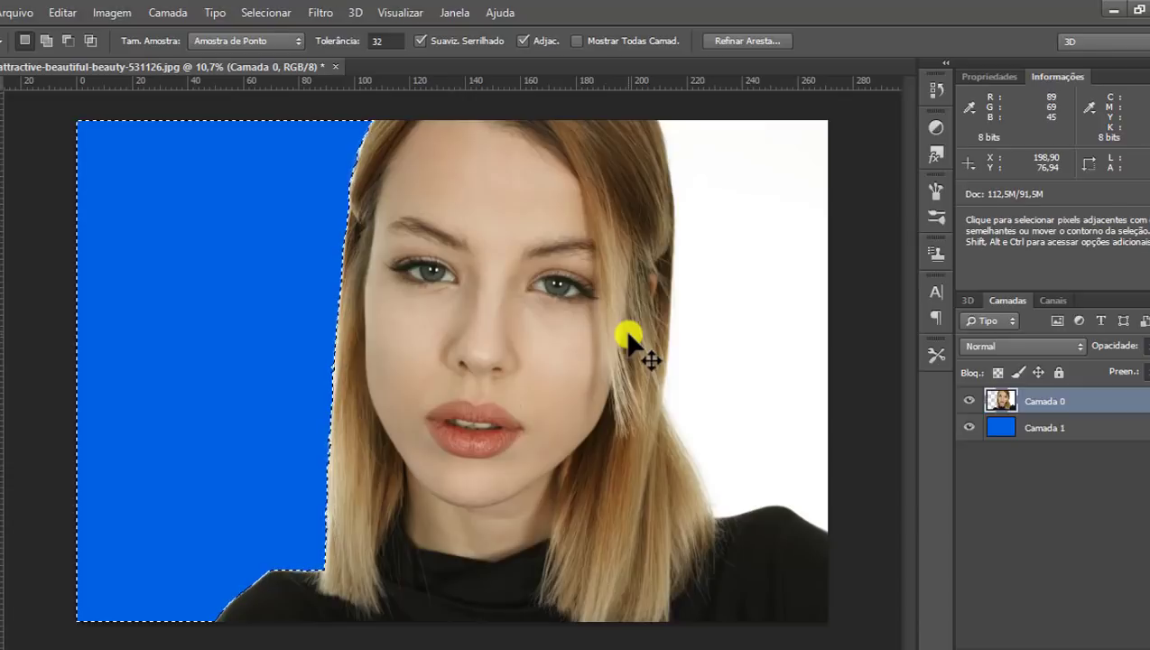
key(ctrl+d)
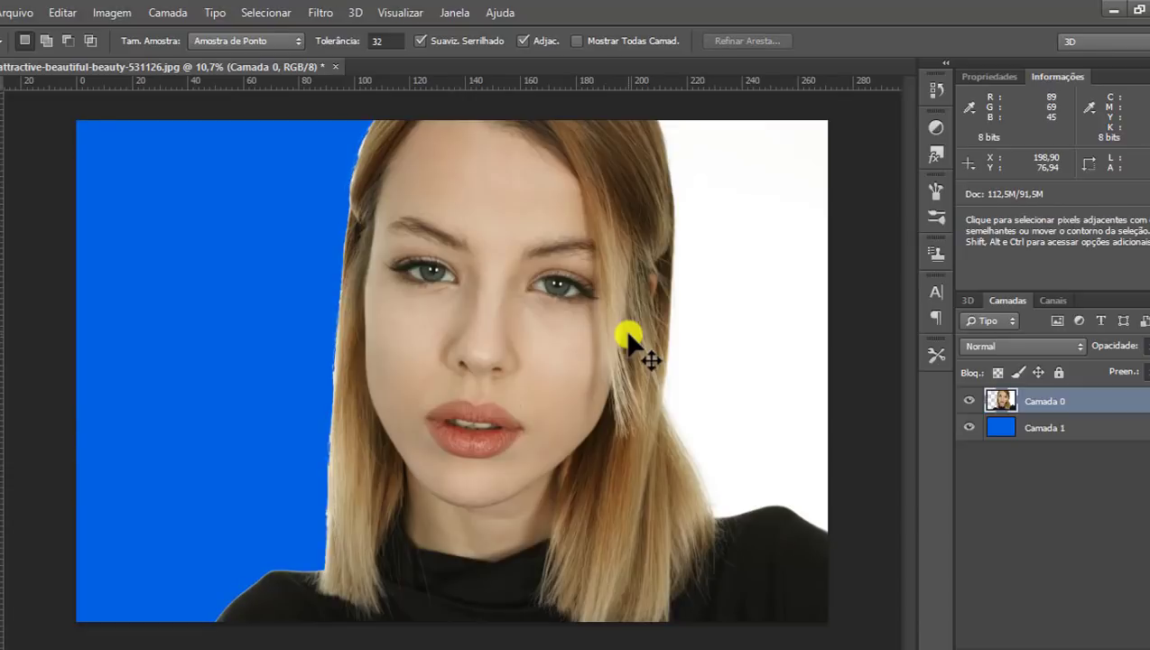
key(ctrl+z)
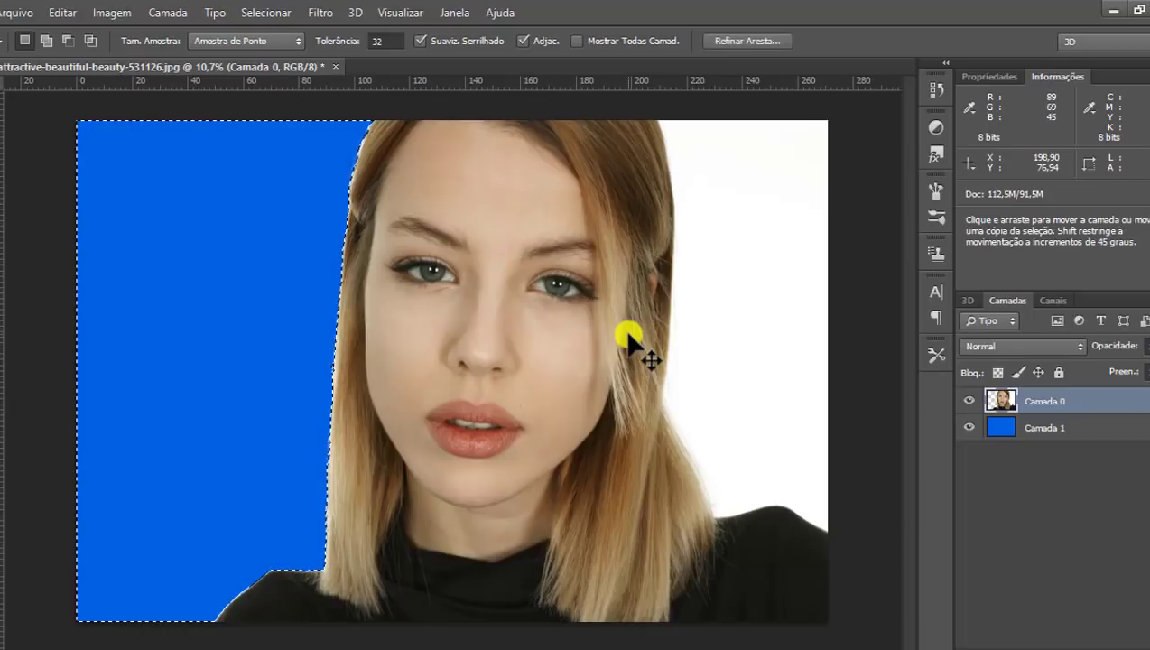
key(ctrl+z)
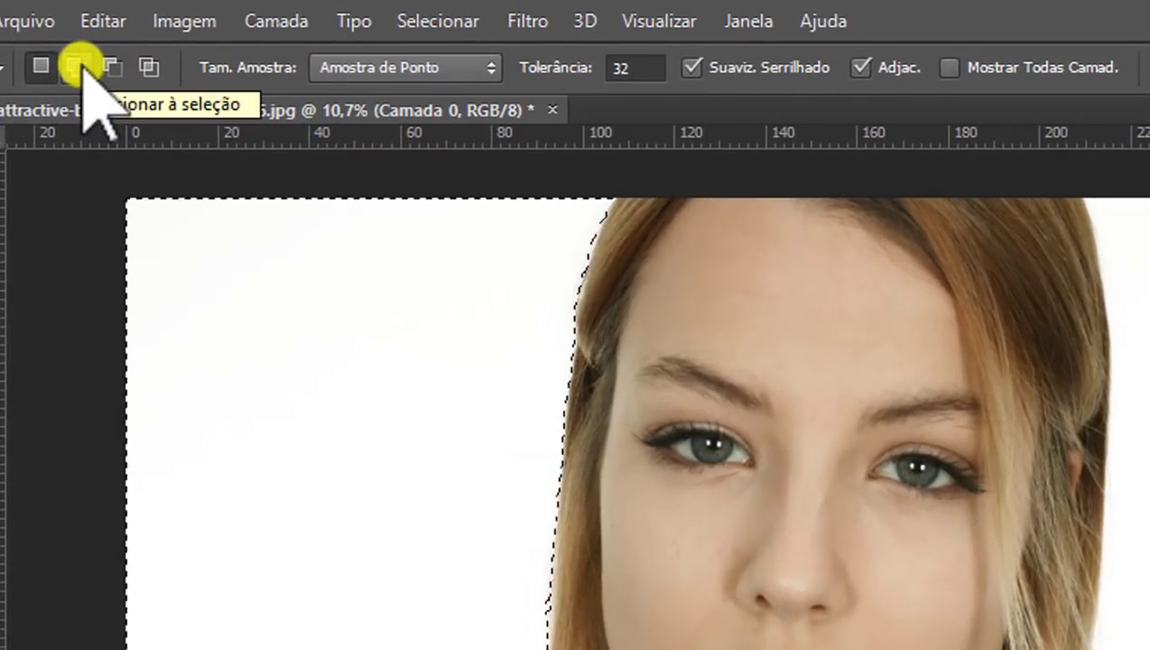
Step: Set the Magic Wand to Add to Selection, then invert the background selection onto the woman
click(77, 65)
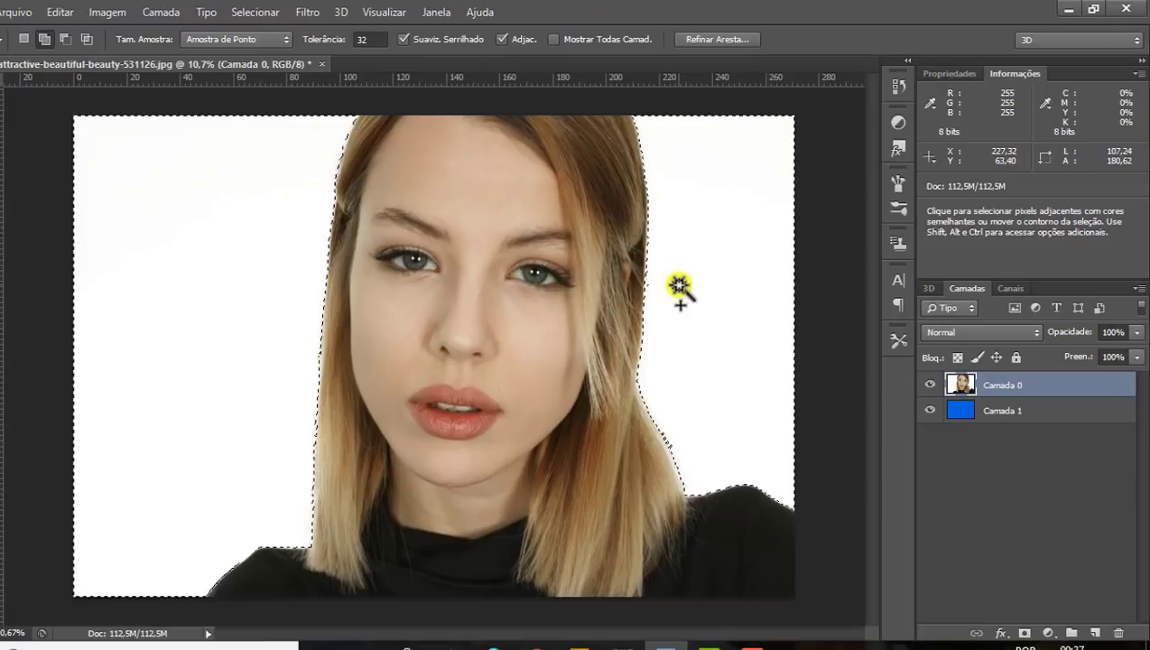
key(alt)
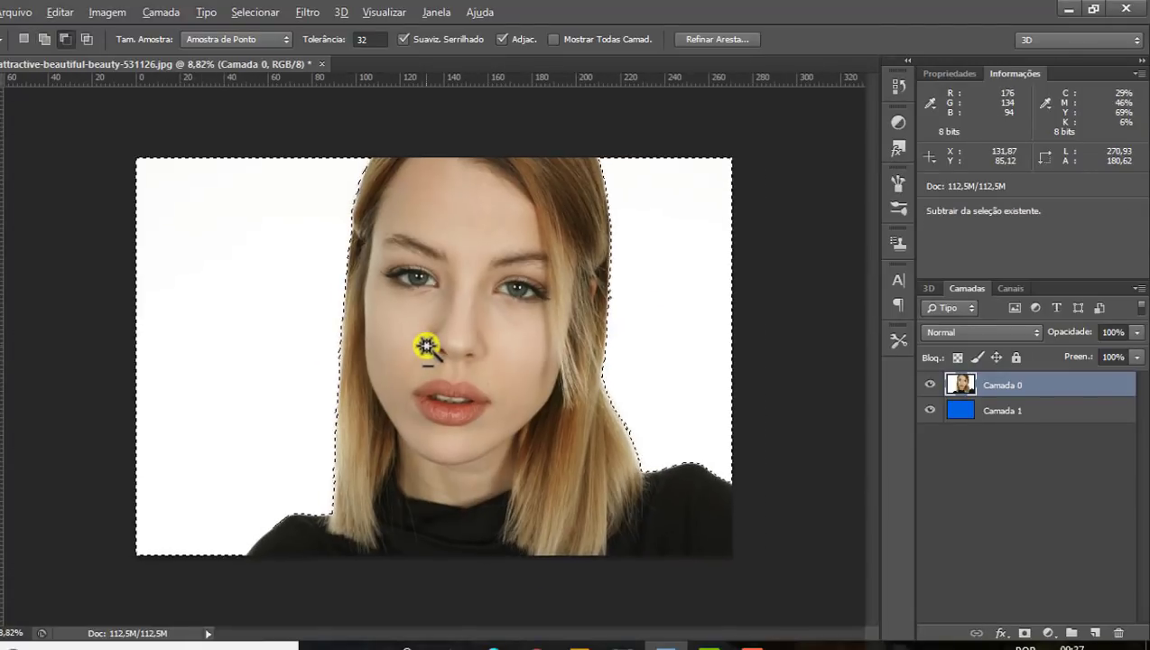
scroll(587, 265, down, 1)
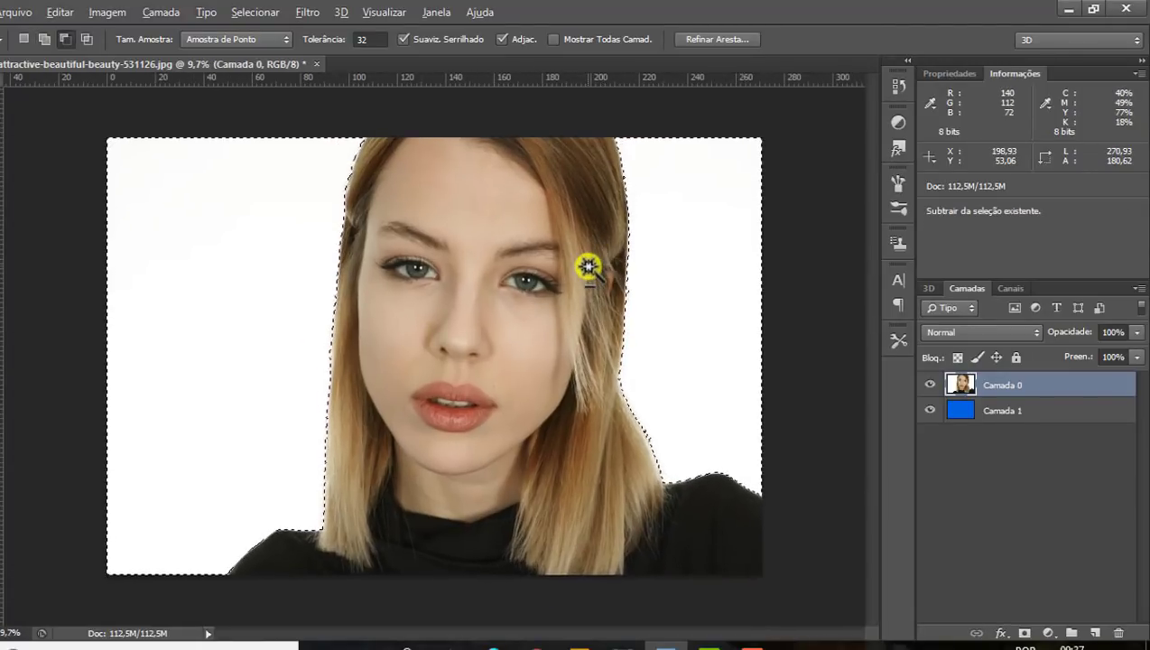
key(alt)
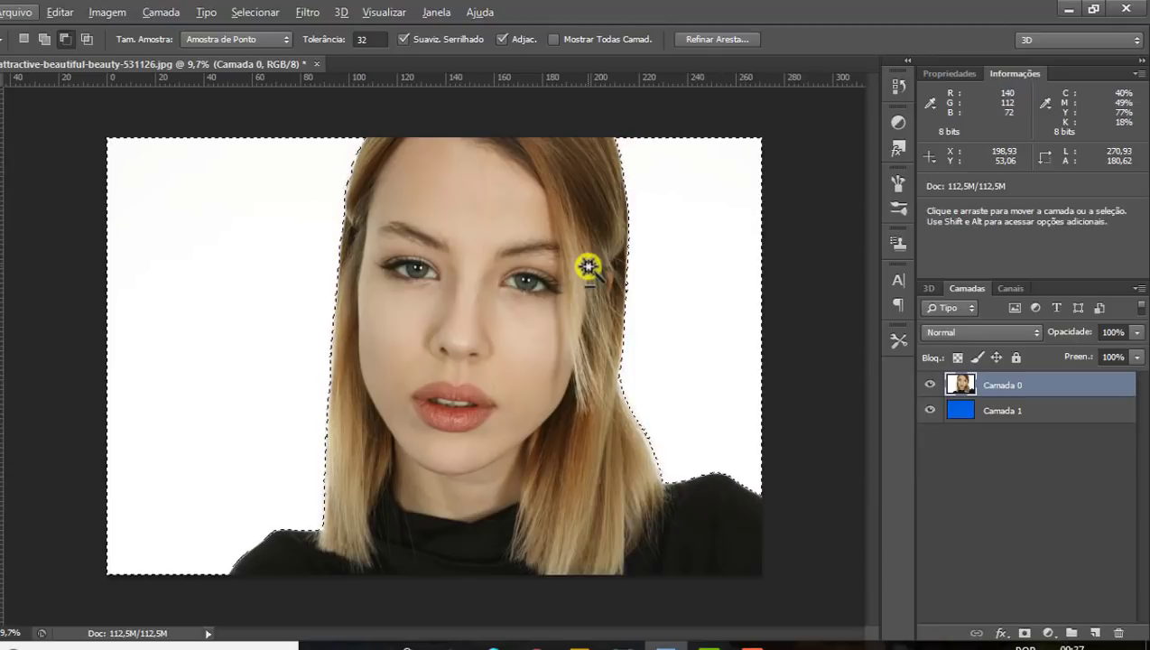
key(ctrl+shift+i)
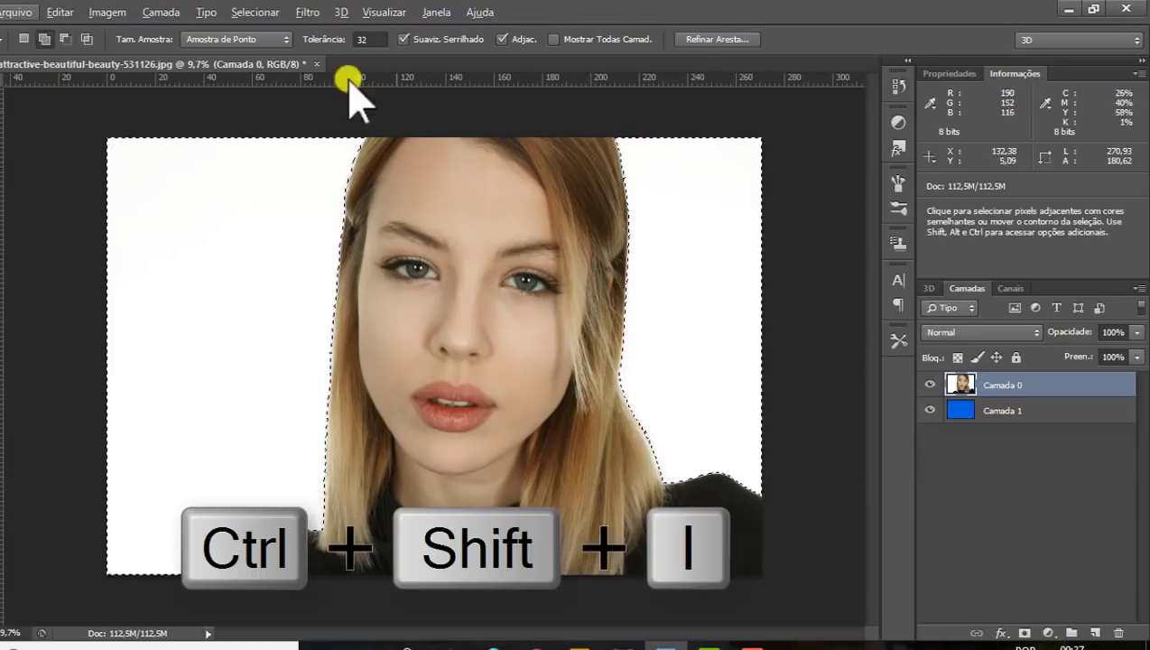
click(257, 12)
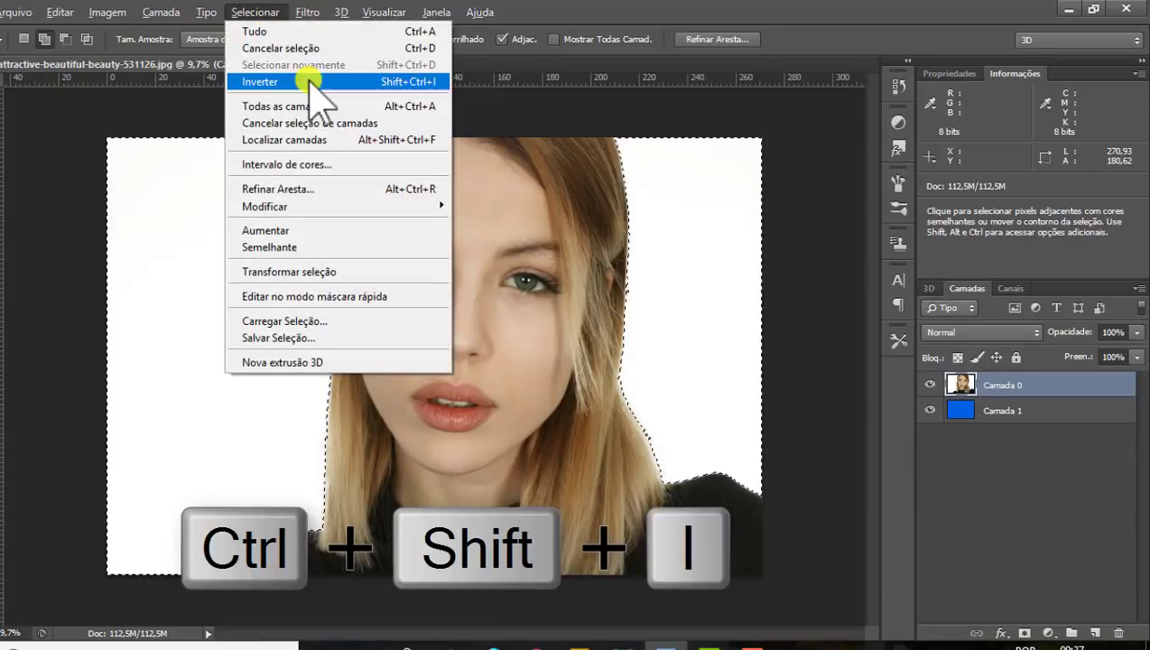
click(303, 81)
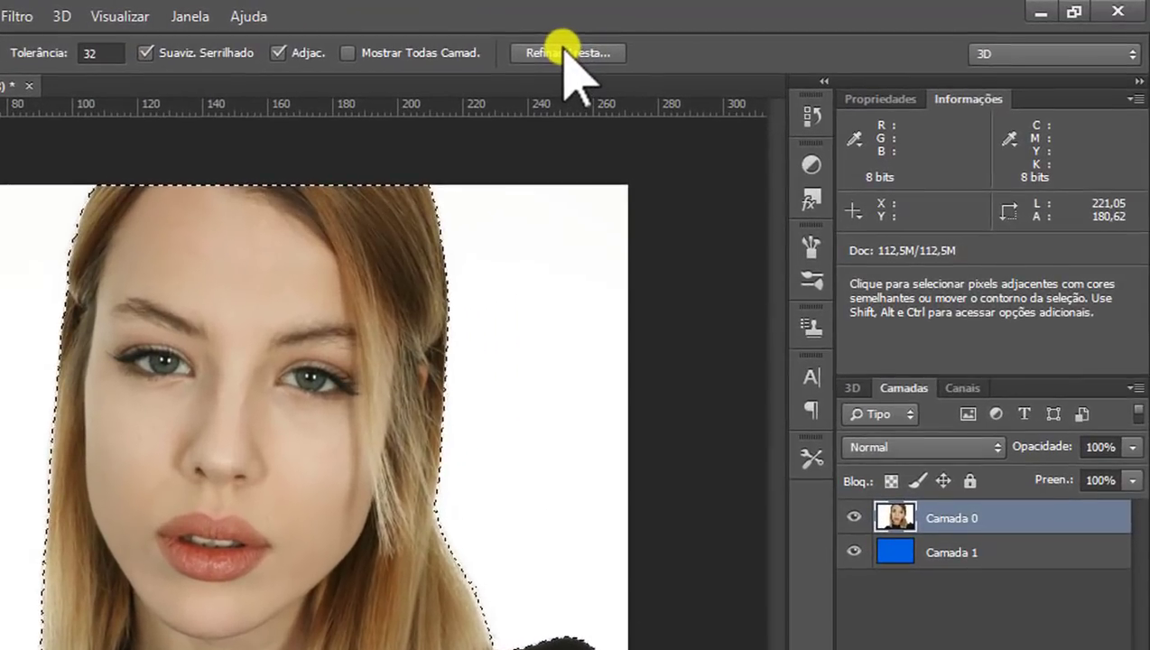
Step: Open Refinar Aresta and set its view mode to Em camadas
click(717, 39)
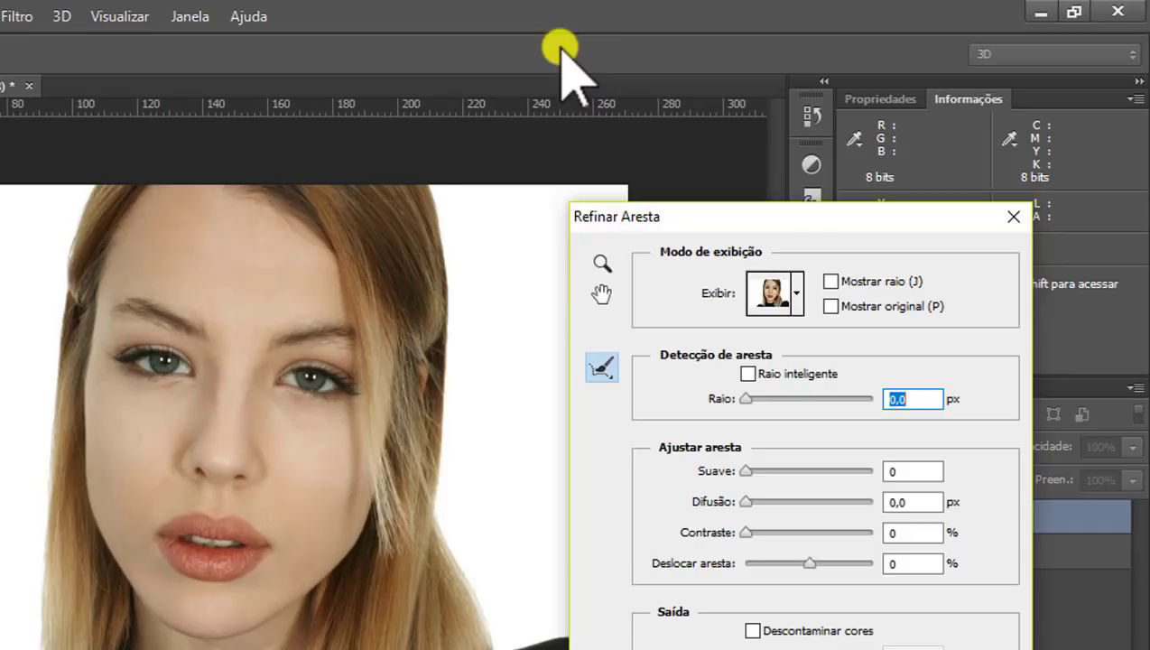
click(798, 297)
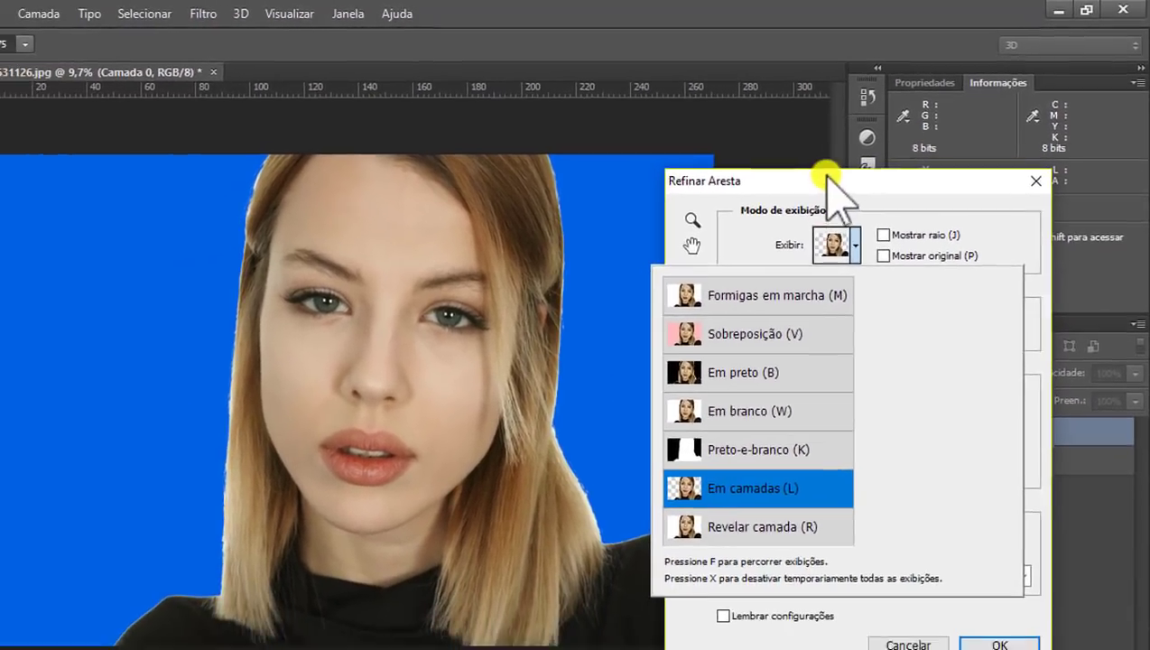
click(903, 37)
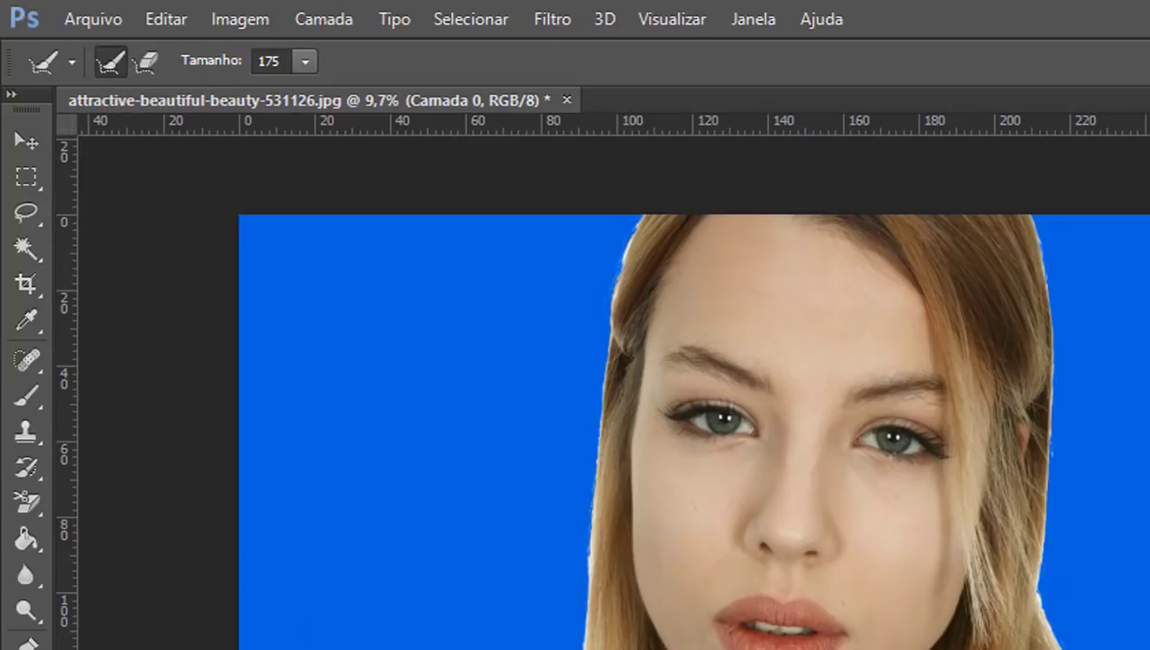
Step: Set the refine radius brush to size 276 and paint the upper-left and right hair edges
click(109, 62)
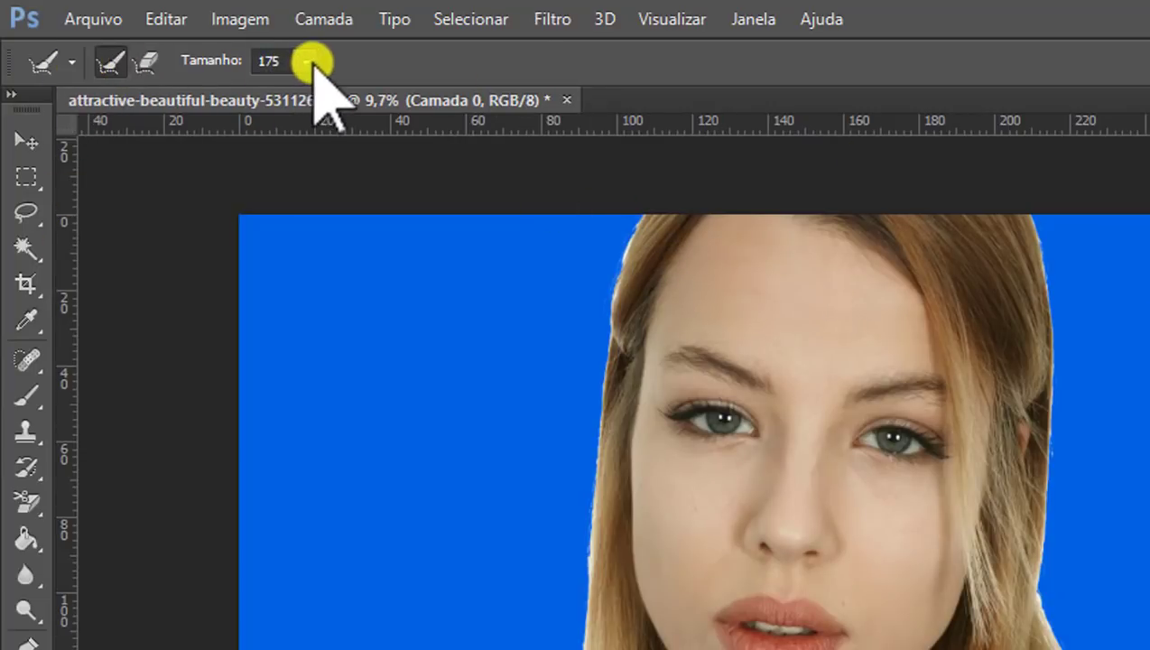
drag(311, 62, 380, 135)
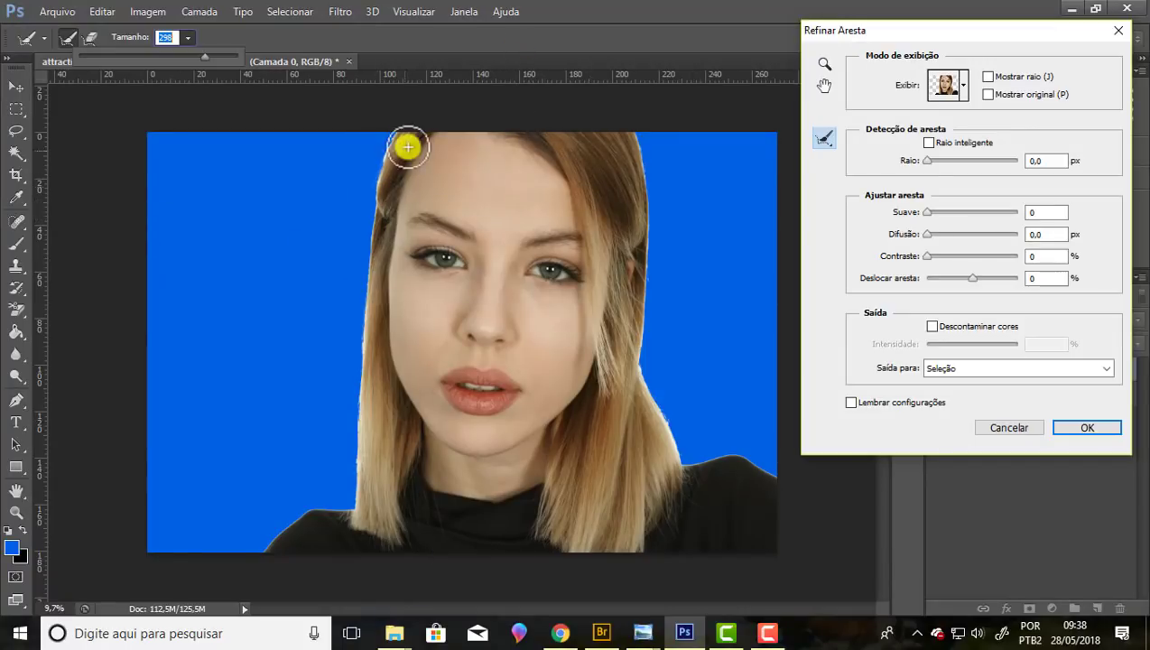
mouse_move(364, 188)
mouse_down()
mouse_move(352, 488)
mouse_move(290, 513)
mouse_move(259, 562)
mouse_move(286, 643)
mouse_up()
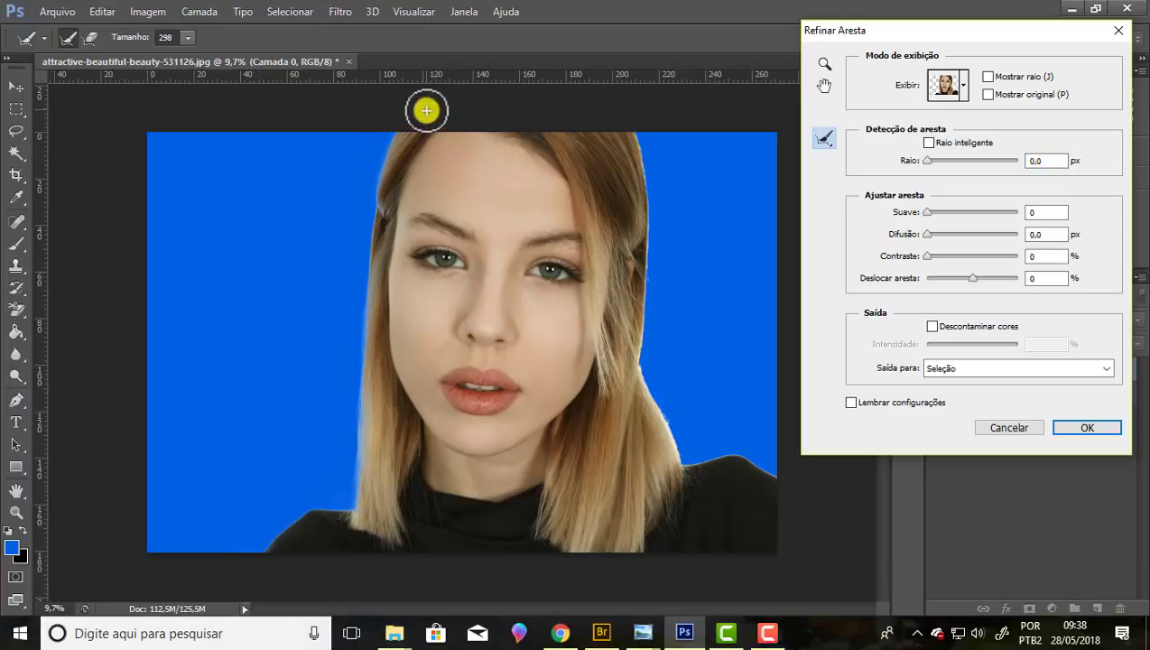
mouse_move(636, 141)
mouse_down()
mouse_move(642, 352)
mouse_move(685, 444)
mouse_move(646, 488)
mouse_up()
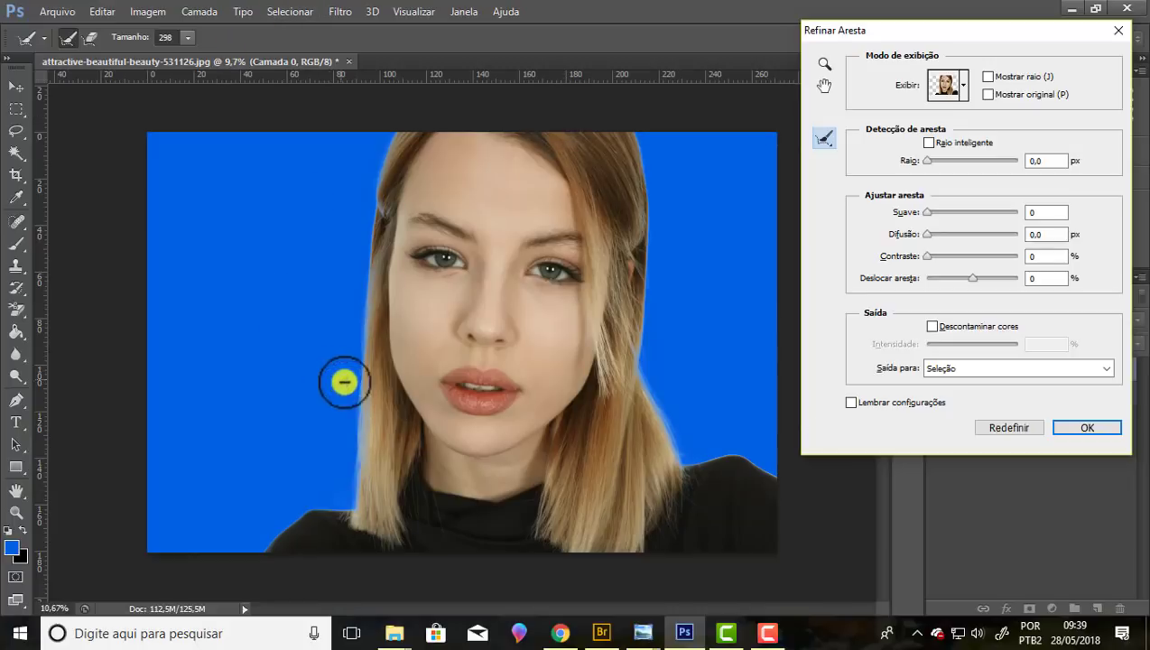
Step: Refine the top-right, right-side and lower-left hair outlines with the brush
alt+scroll(360, 394, up, 2)
alt+scroll(436, 393, down, 2)
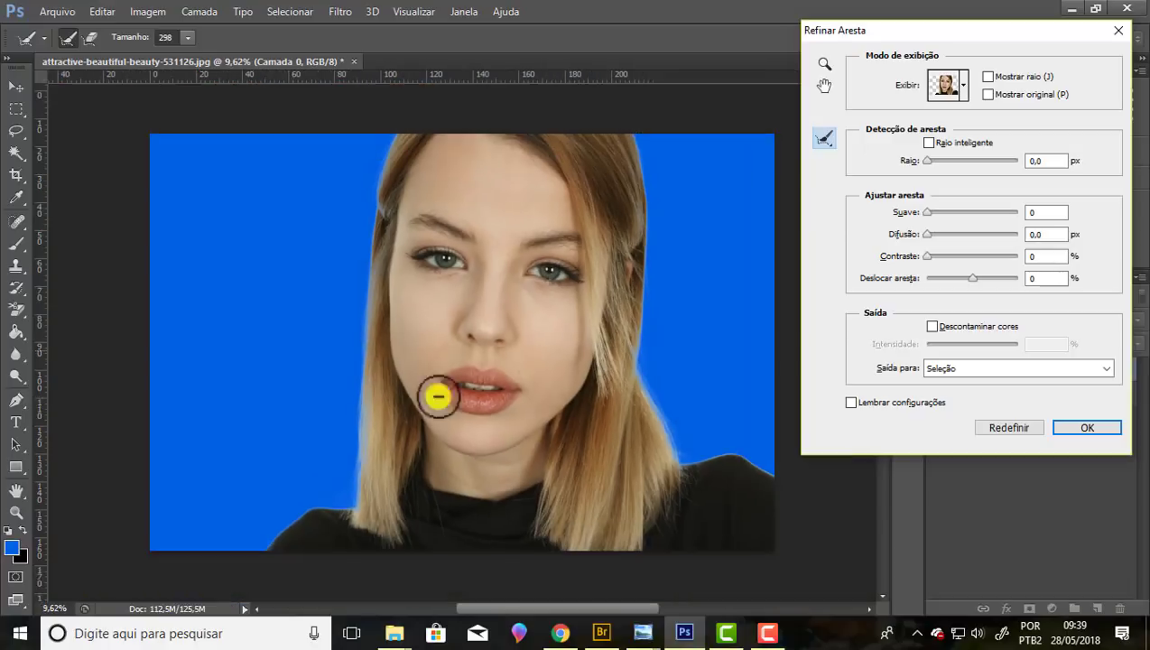
alt+scroll(587, 424, up, 2)
alt+scroll(678, 447, up, 1)
alt+scroll(532, 375, down, 1)
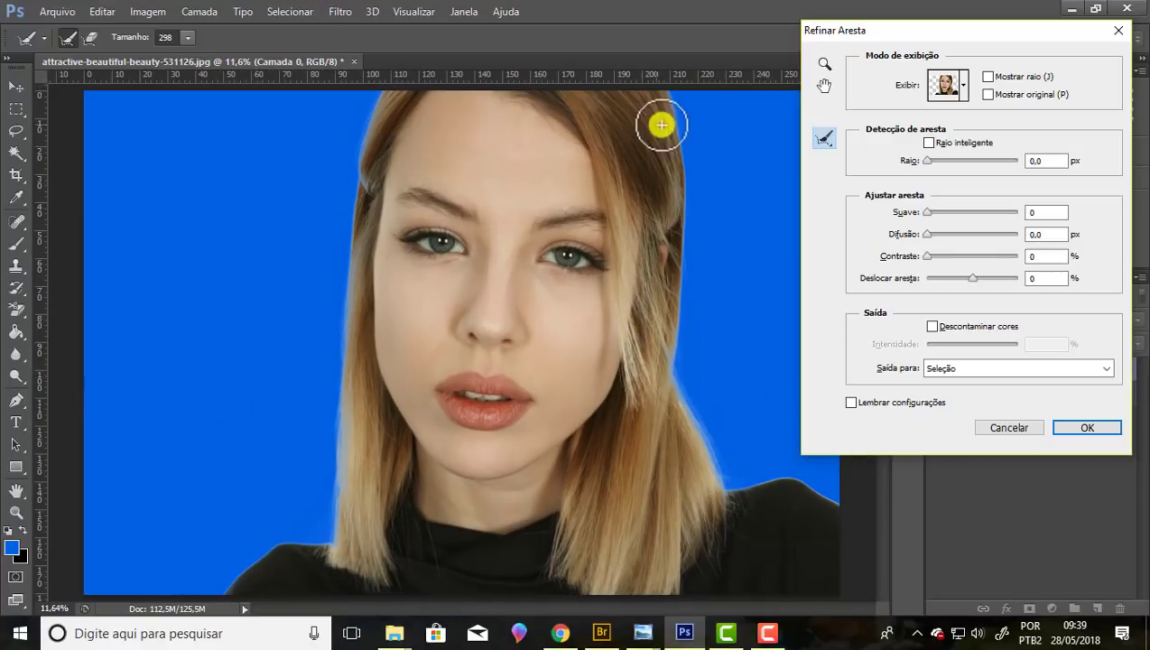
mouse_move(666, 107)
mouse_down()
mouse_move(688, 180)
mouse_move(688, 110)
mouse_move(675, 97)
mouse_up()
mouse_move(693, 273)
mouse_down()
mouse_move(672, 392)
mouse_move(714, 474)
mouse_move(736, 495)
mouse_move(811, 508)
mouse_up()
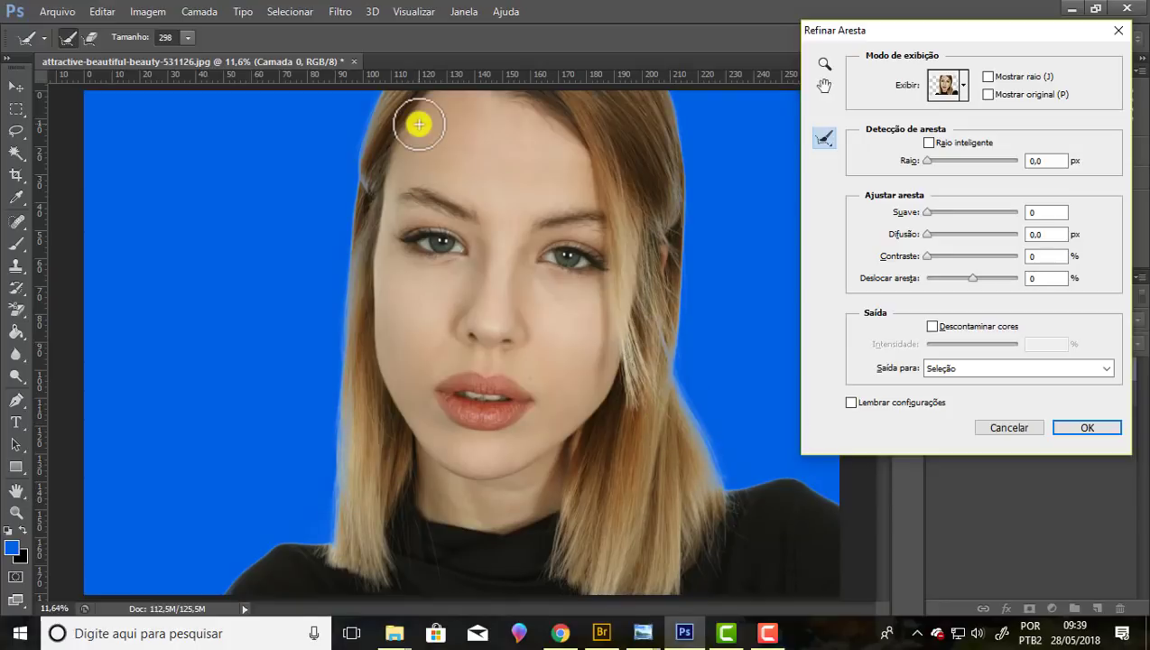
mouse_move(334, 410)
mouse_down()
mouse_move(345, 481)
mouse_move(334, 328)
mouse_move(356, 156)
mouse_move(402, 85)
mouse_up()
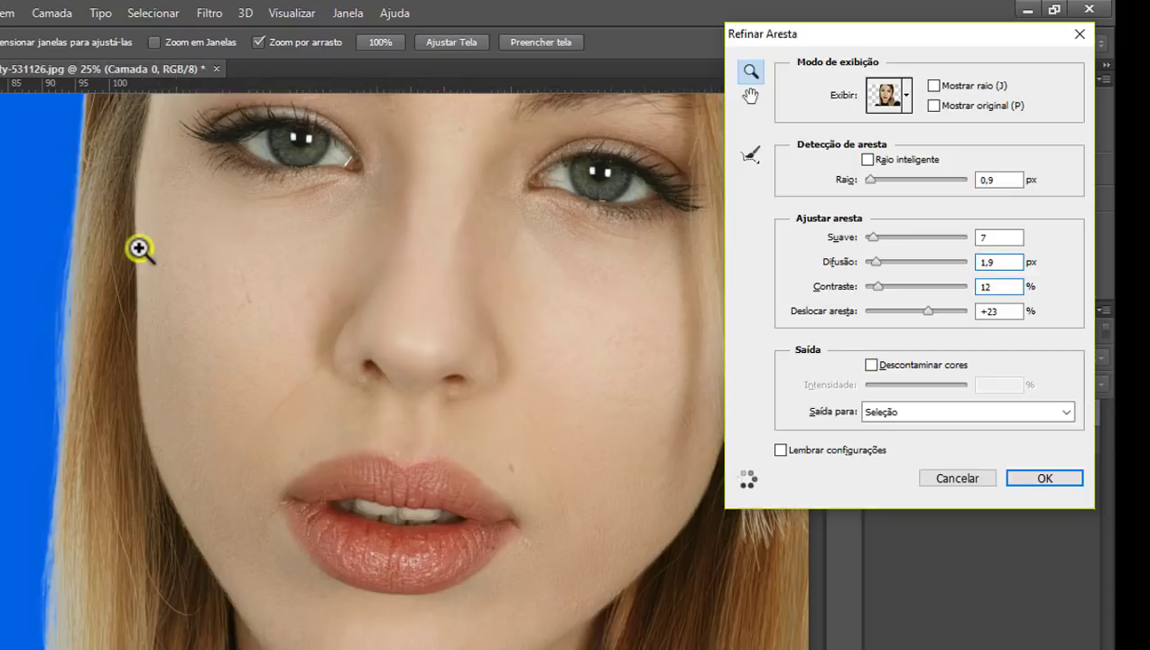
Step: Zoom in on the forehead hairline to check the refined edge, then zoom back out
scroll(140, 250, down, 1)
scroll(140, 250, up, 1)
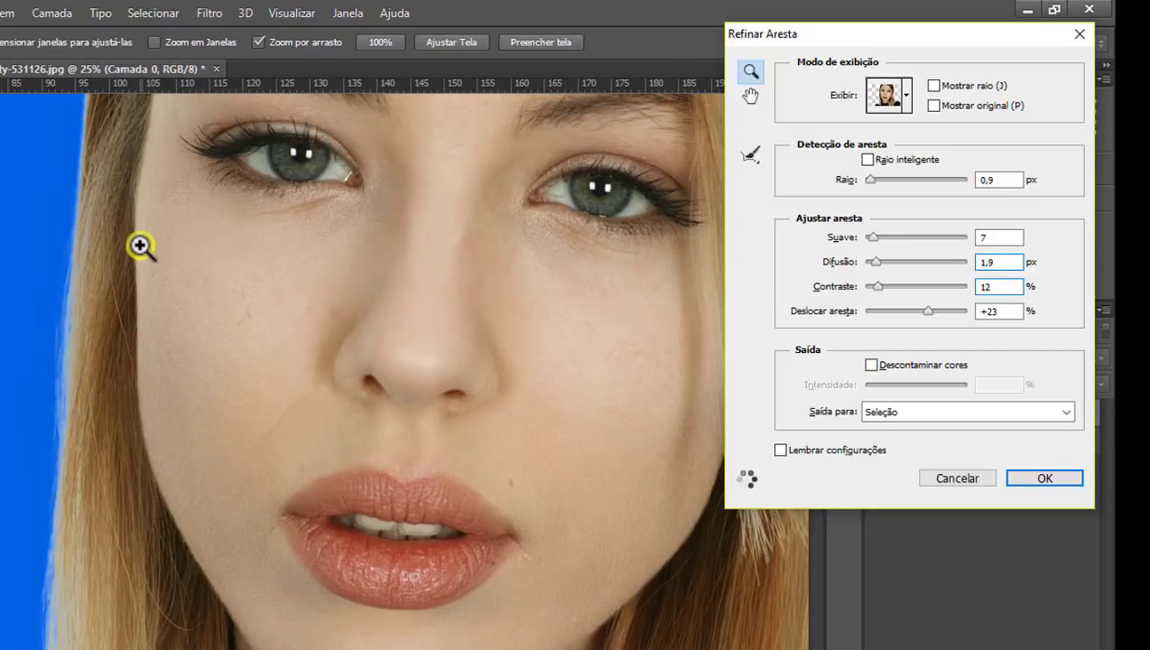
scroll(140, 246, up, 5)
scroll(140, 246, up, 1)
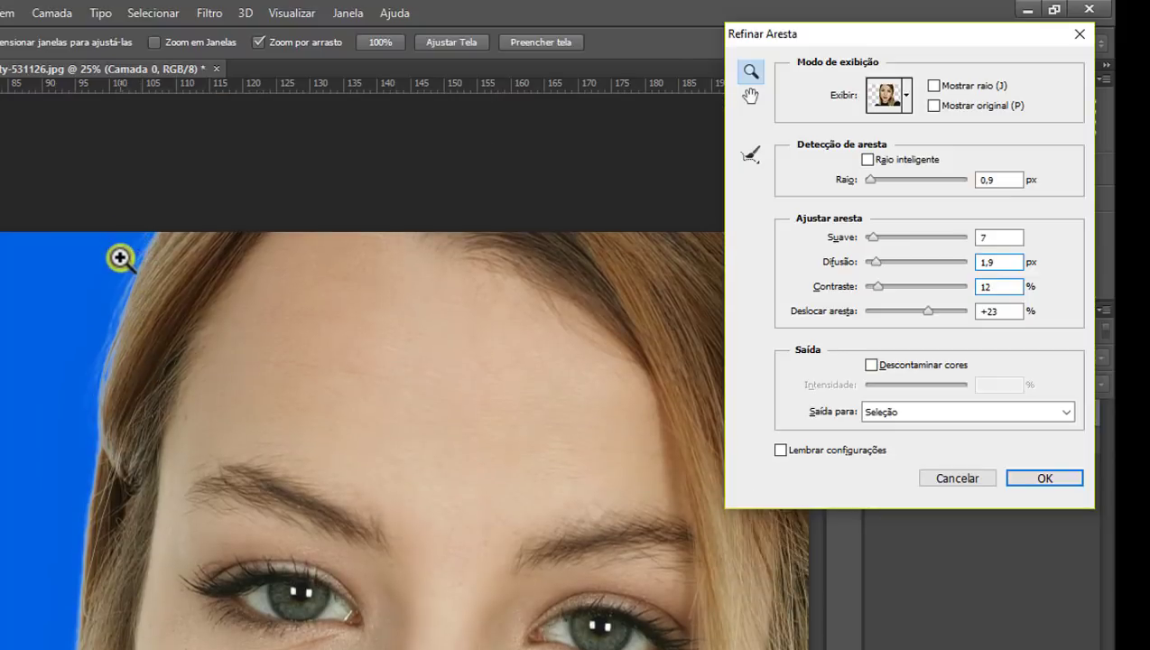
click(120, 259)
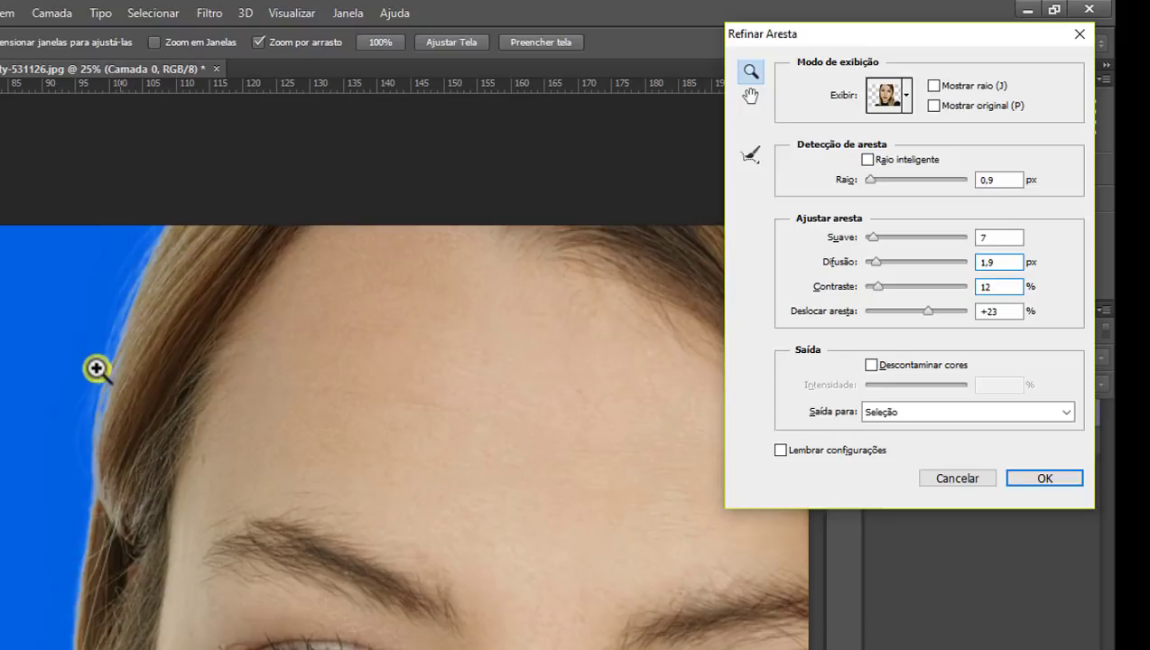
click(70, 350)
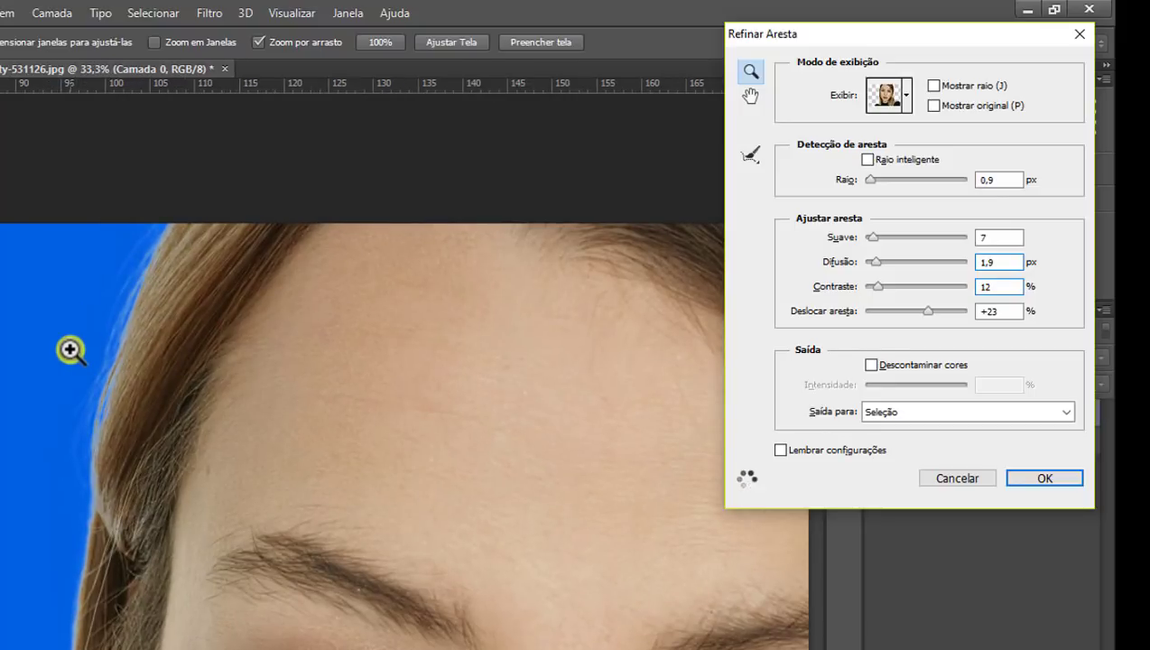
alt+click(71, 350)
alt+click(70, 350)
alt+click(70, 350)
alt+click(70, 350)
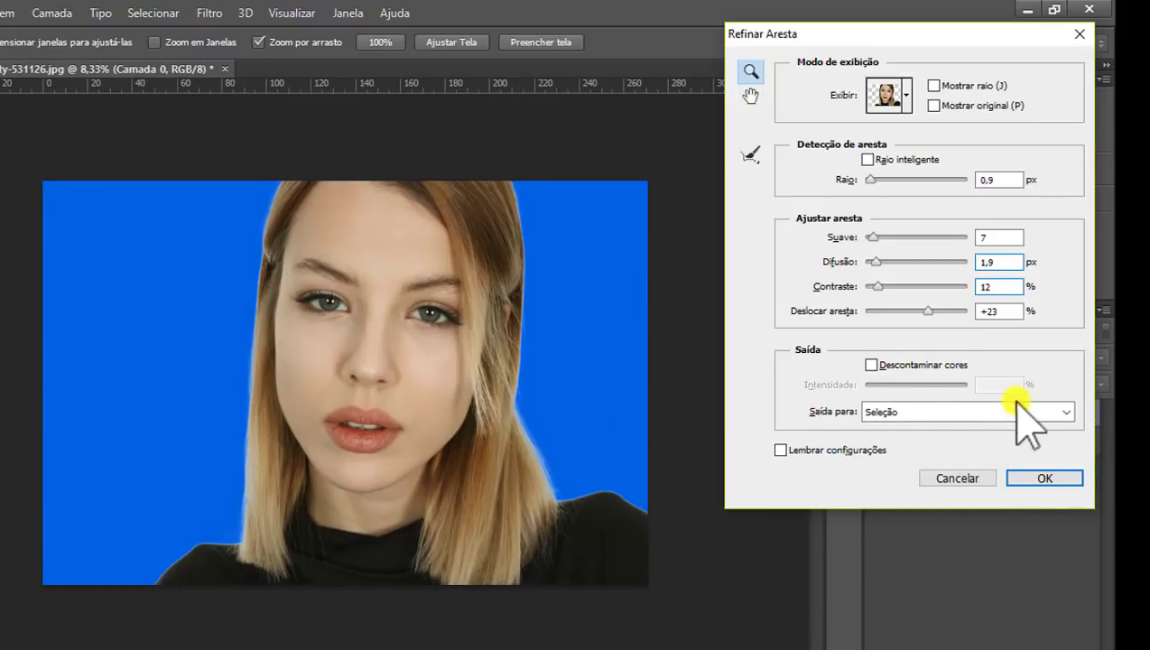
Step: Output the result as Nova camada com máscara de camada and confirm
click(1065, 412)
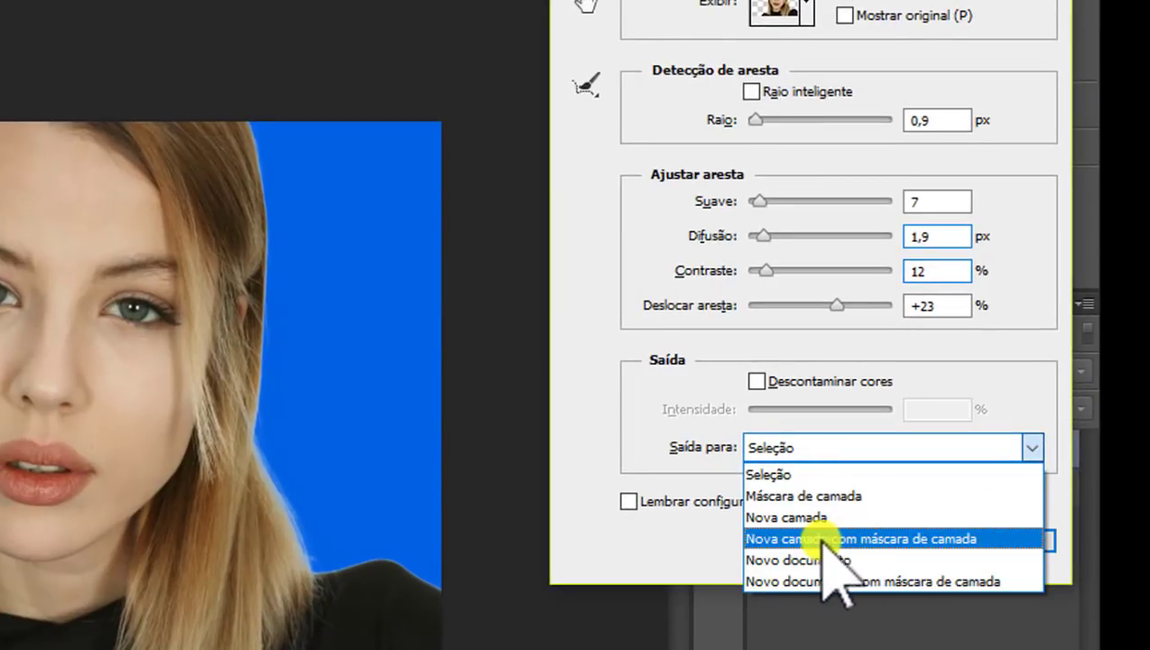
click(970, 539)
click(1003, 539)
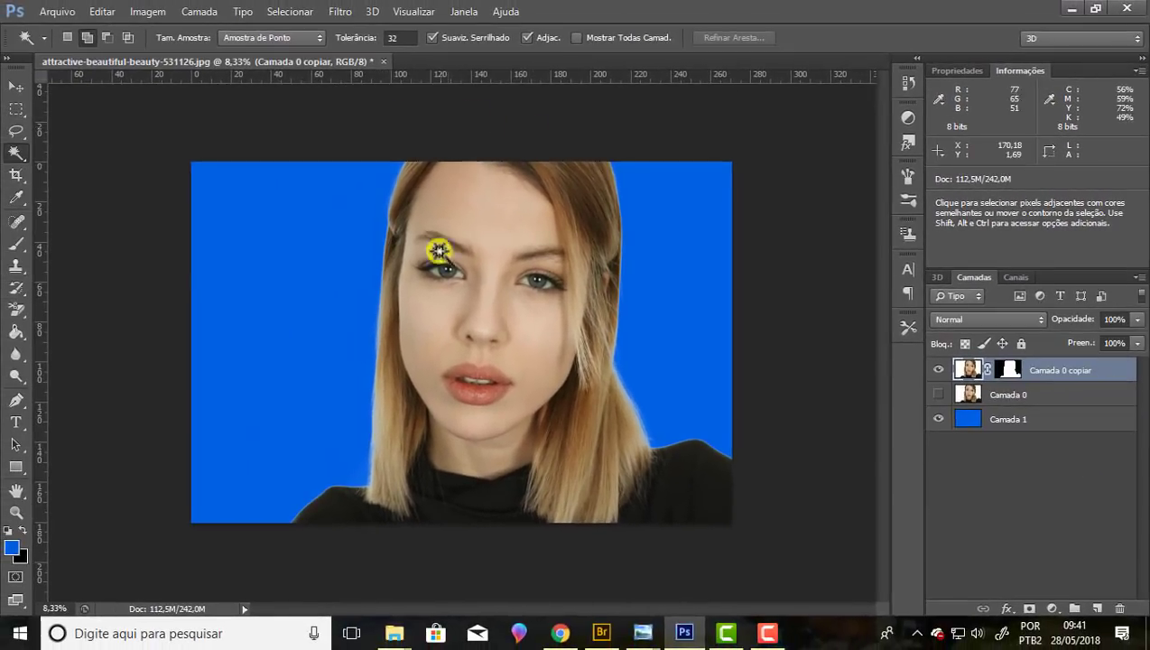
Step: Delete the original Camada 0 photo layer
click(1032, 395)
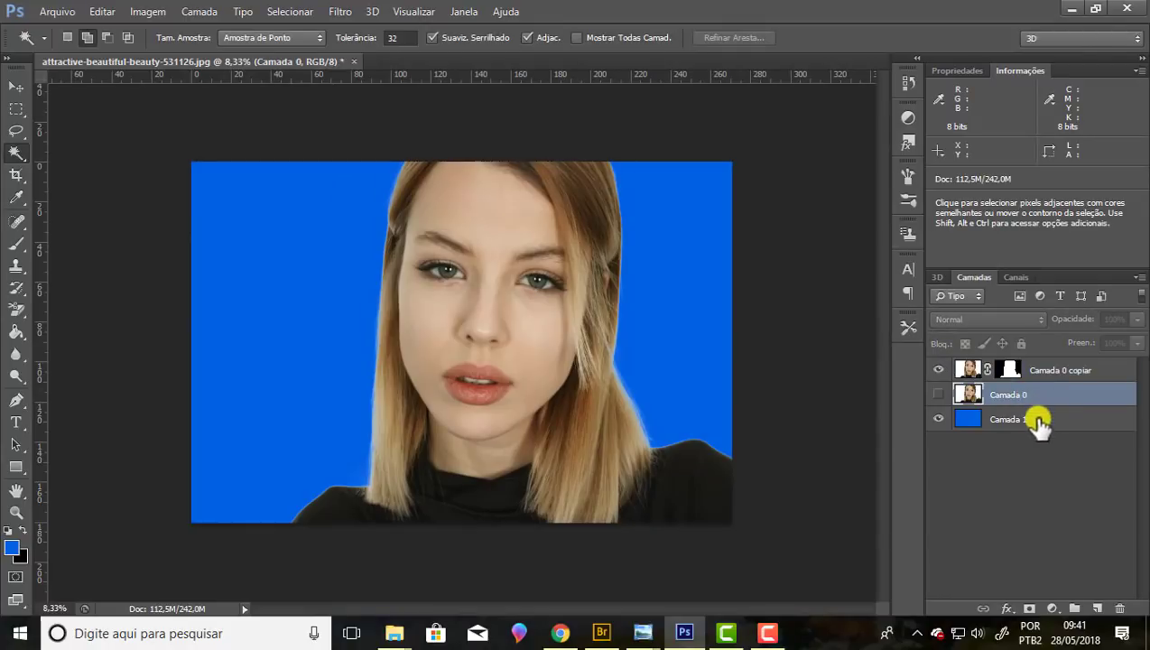
ctrl+click(1033, 420)
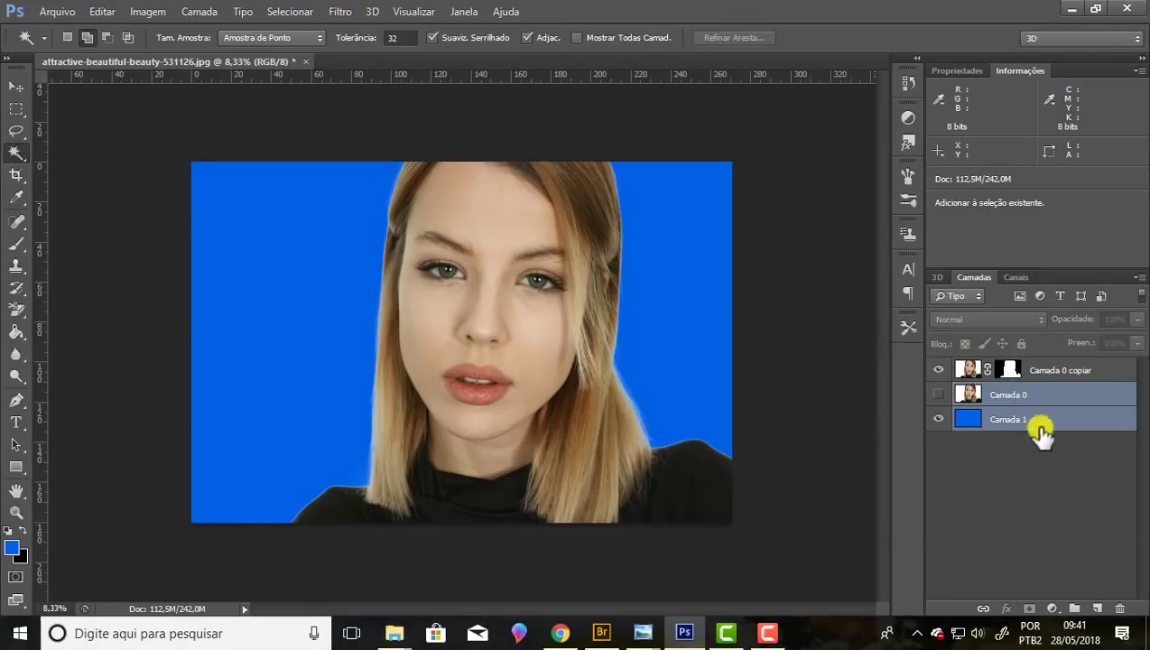
click(1118, 613)
click(589, 251)
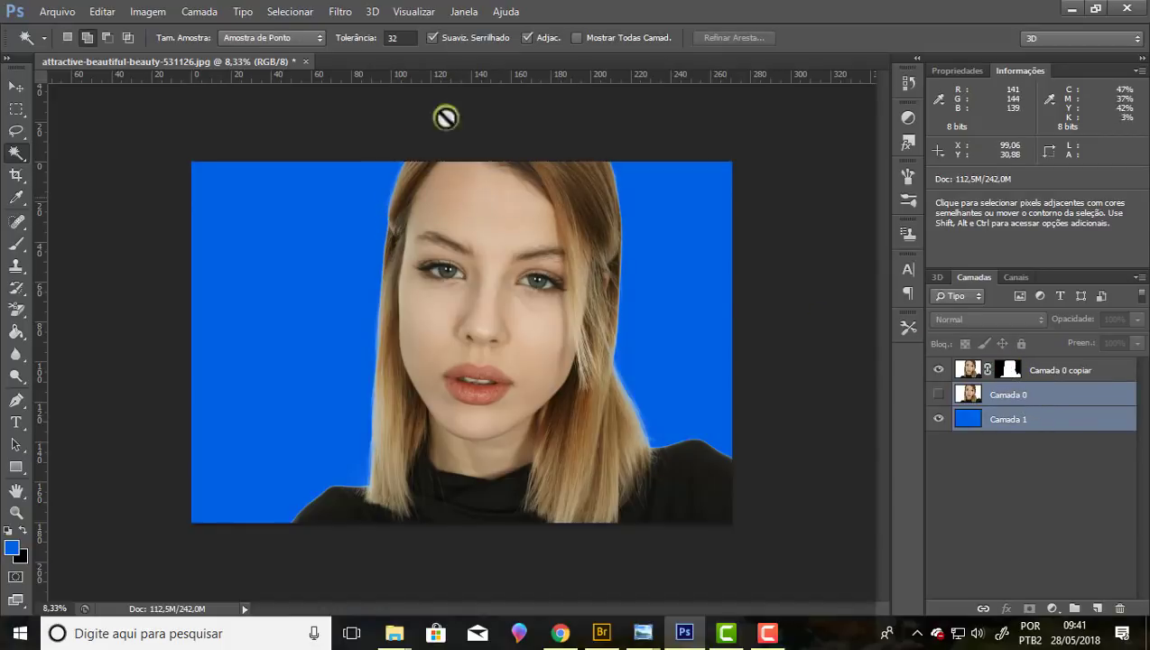
click(1029, 398)
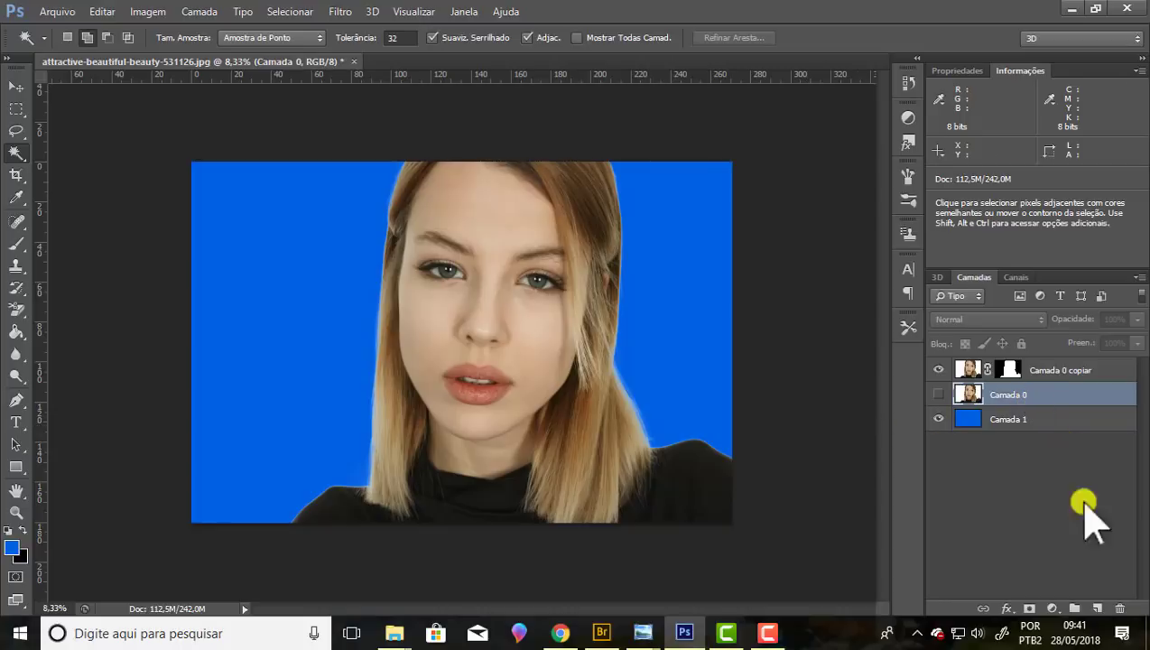
click(1119, 609)
click(500, 253)
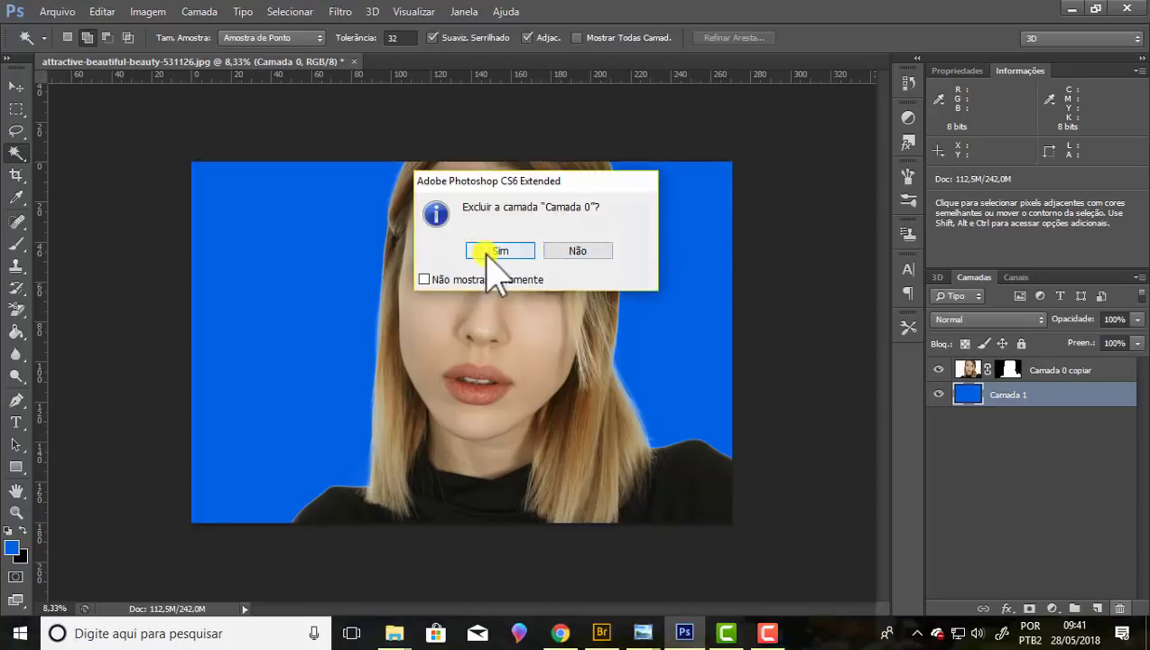
Step: Delete the blue Camada 1 layer and apply the layer mask on Camada 0 copiar
click(1116, 609)
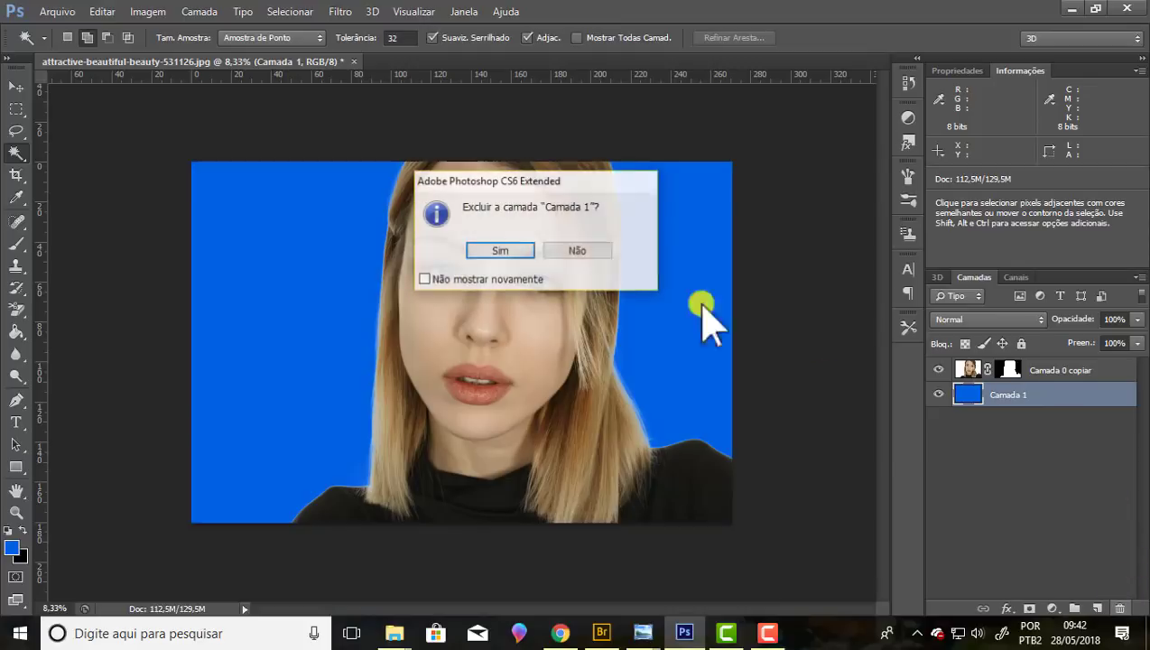
click(500, 253)
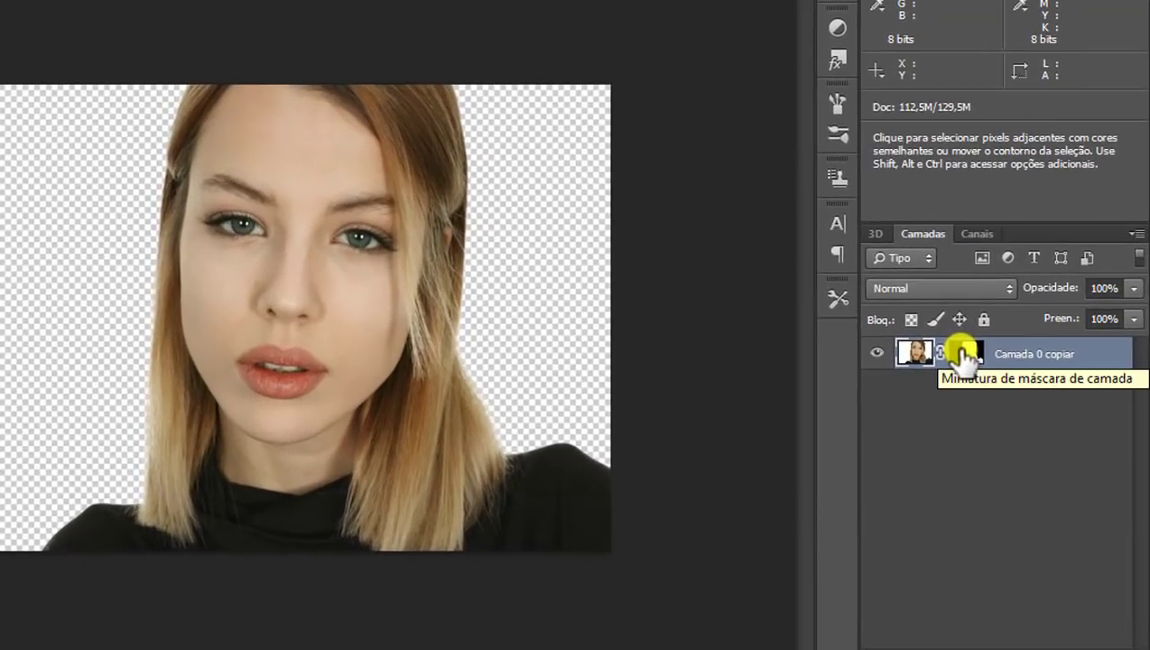
right_click(963, 354)
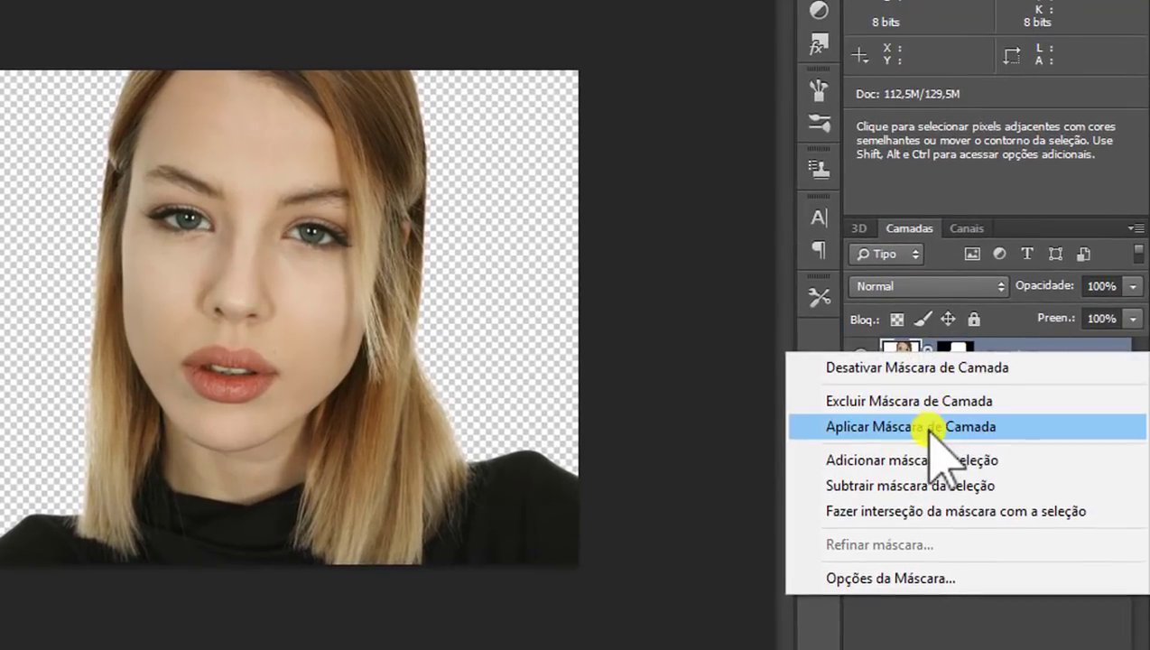
click(930, 431)
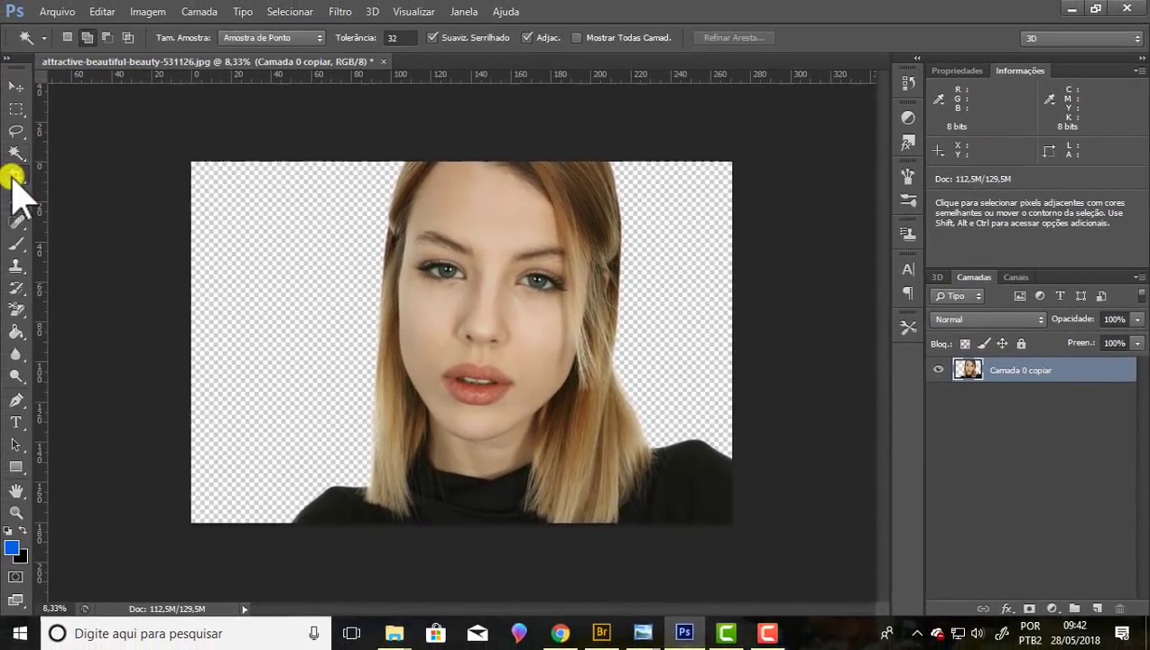
Step: Crop off the empty left strip, leaving a 226,91 × 180,62 cm canvas
click(16, 175)
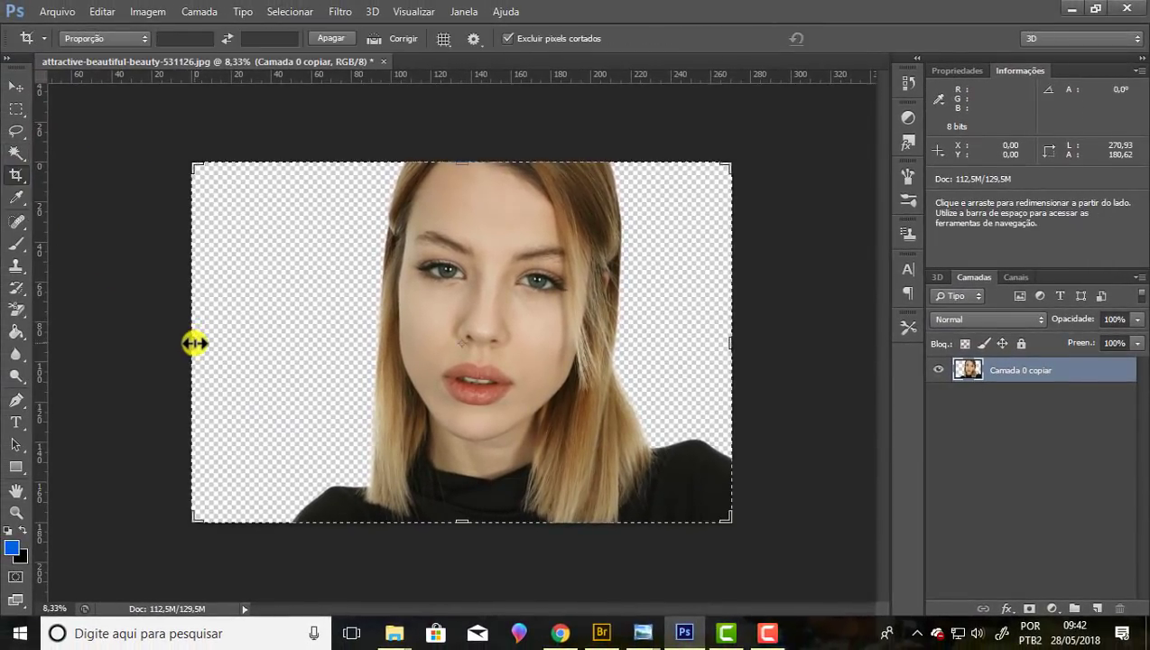
drag(195, 343, 239, 344)
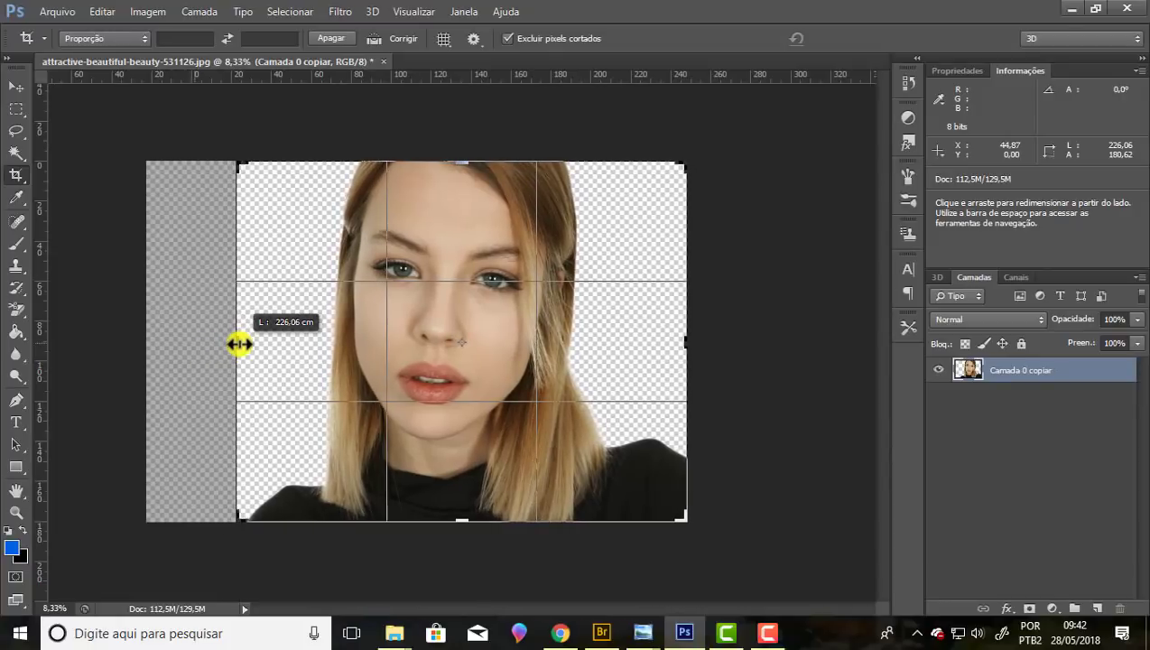
drag(239, 344, 238, 344)
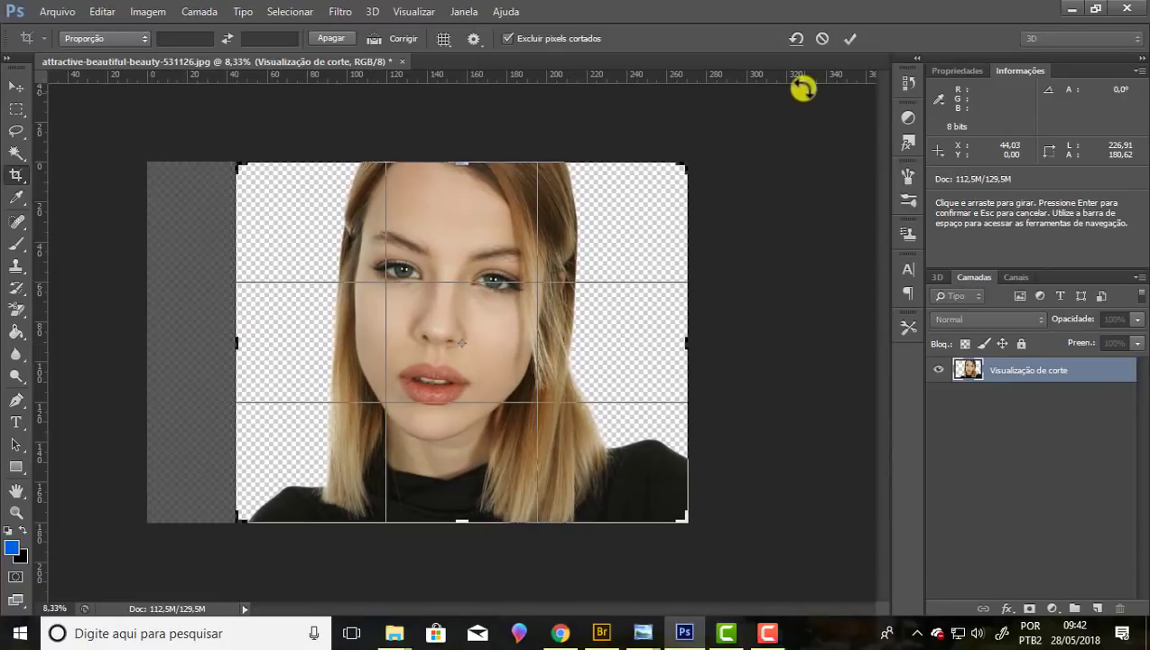
click(852, 39)
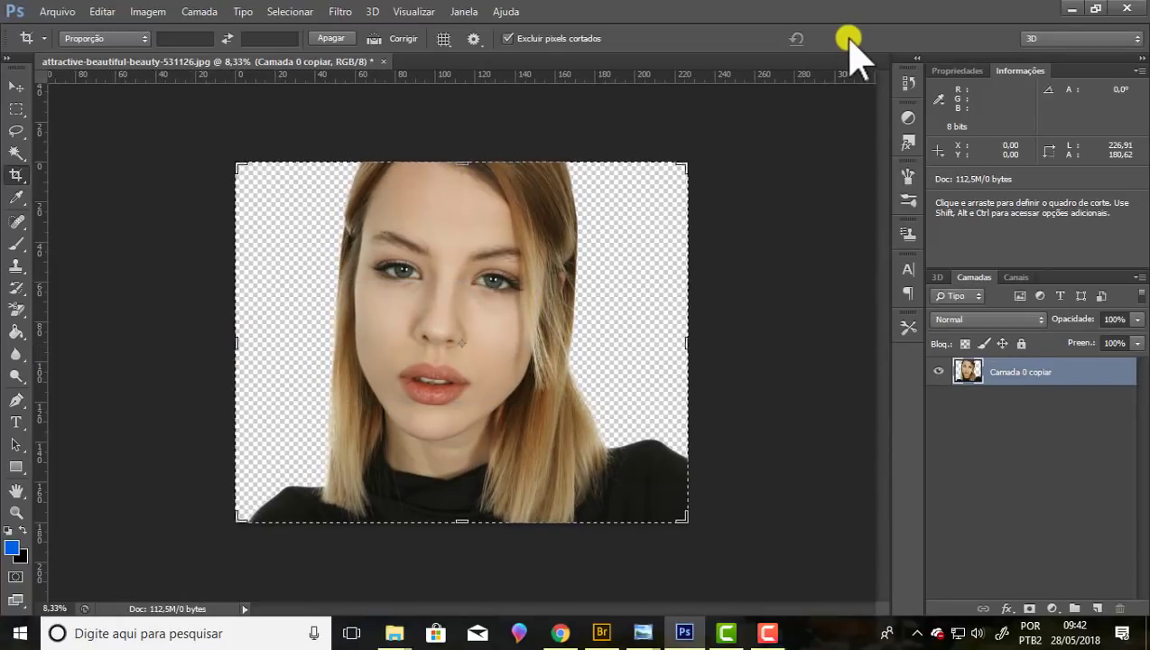
Step: Save the cut-out as Photoshop PSD 'mod 03' in the recortadas folder
click(54, 11)
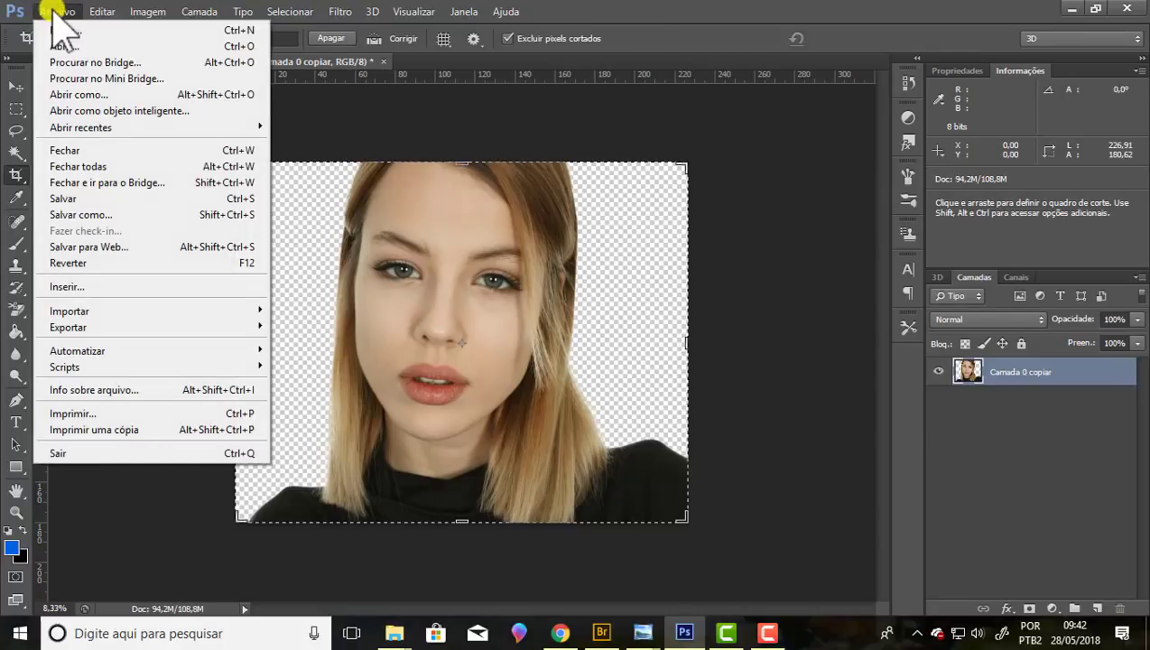
click(68, 213)
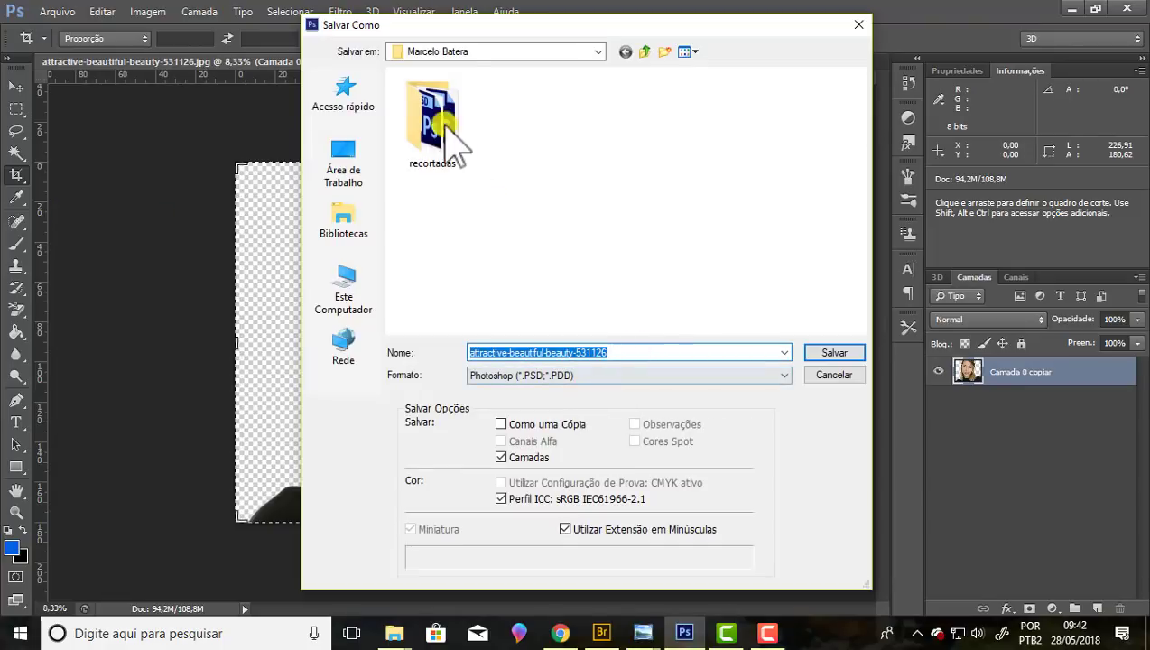
click(433, 126)
double_click(433, 126)
click(632, 361)
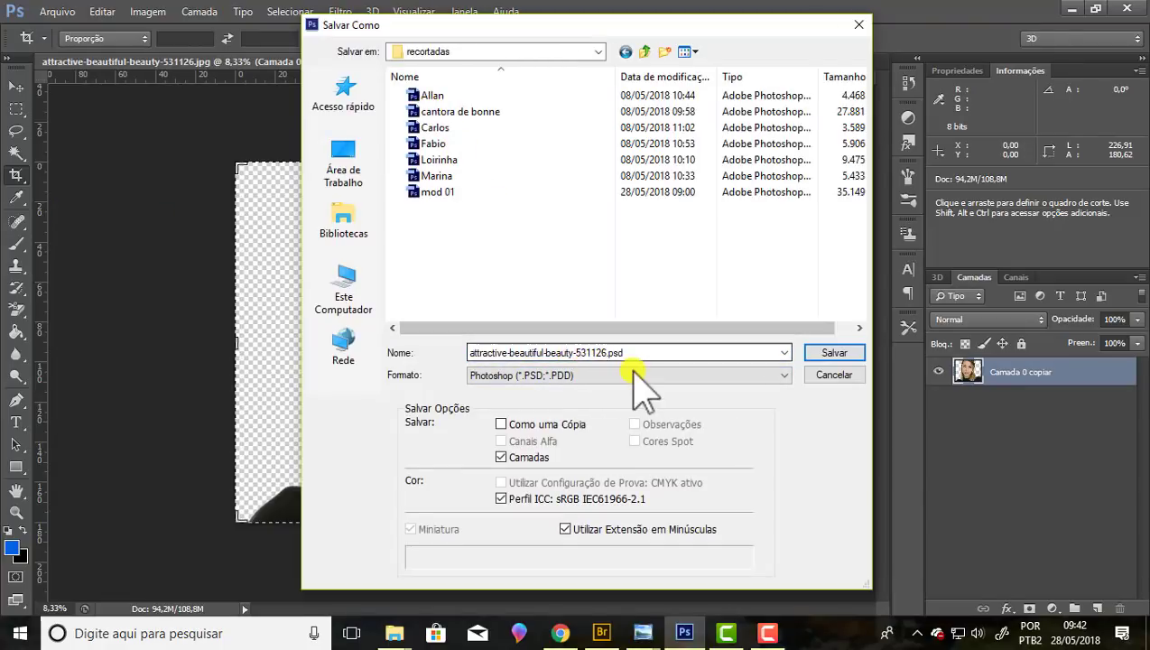
double_click(623, 355)
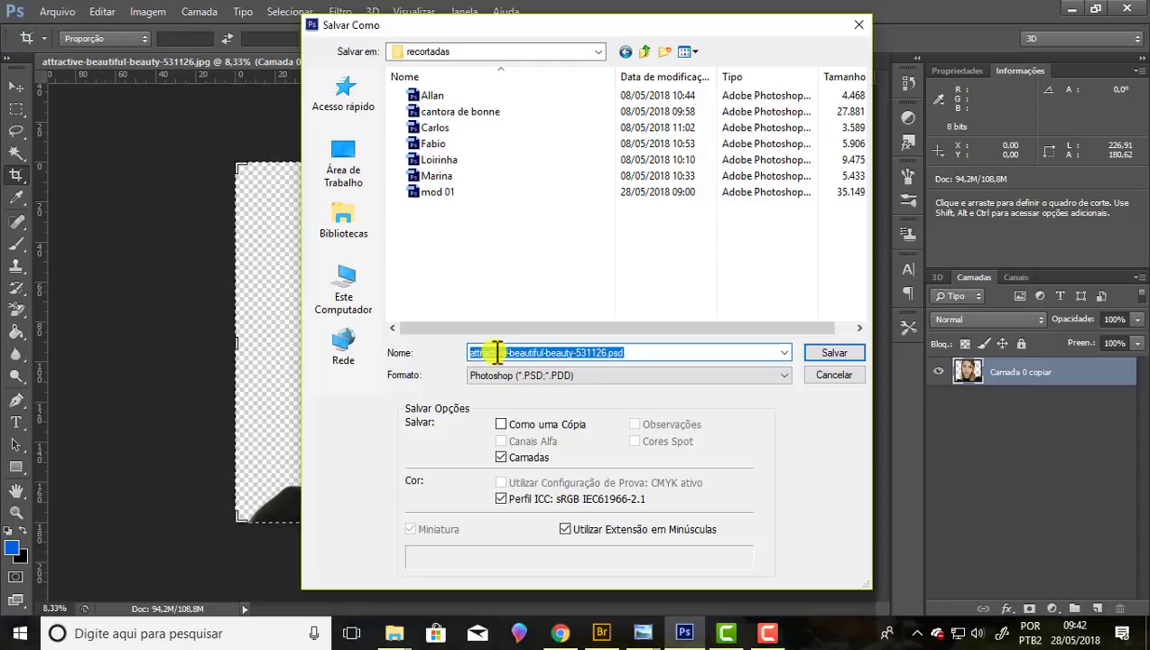
text(md 02)
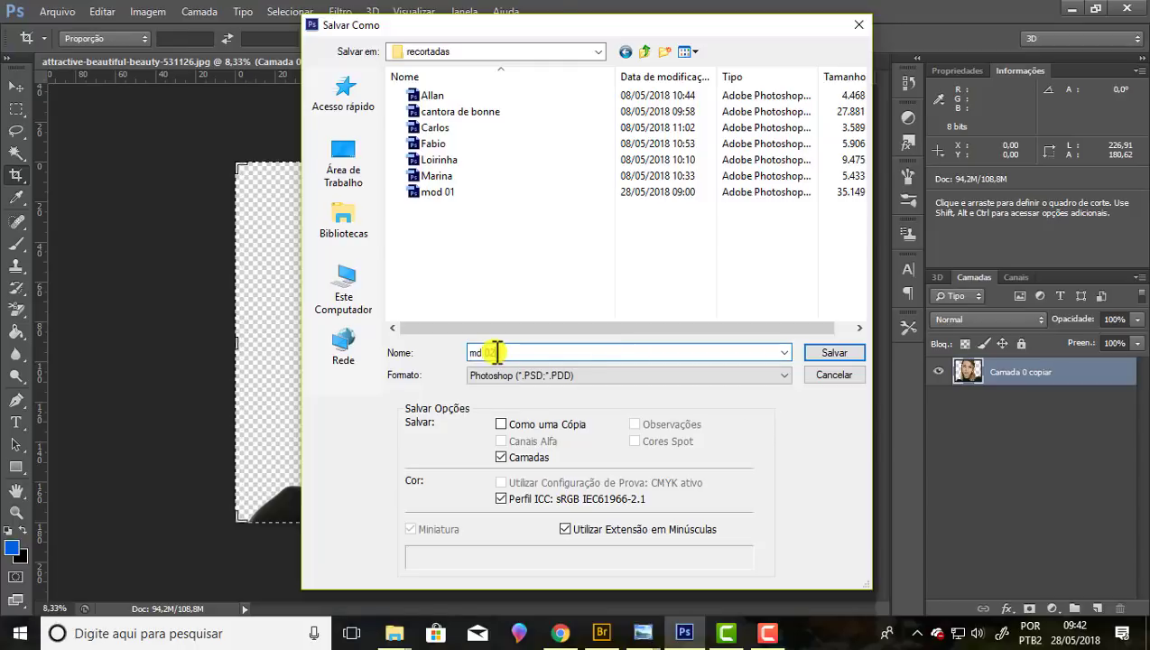
click(834, 352)
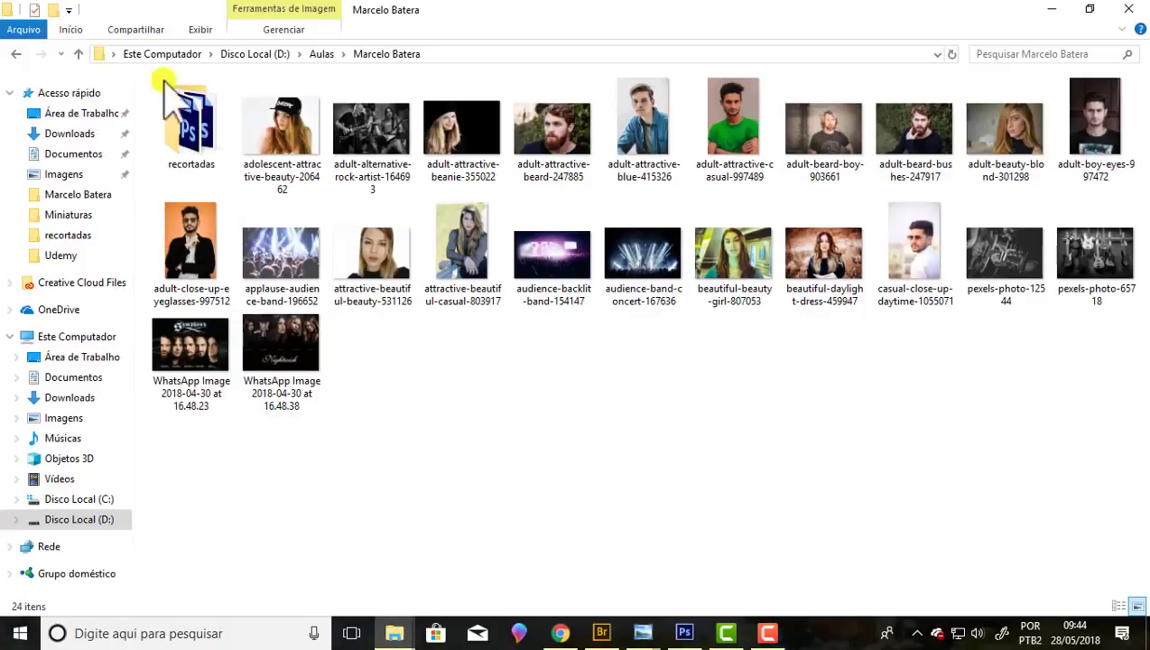
Step: Drag the adolescent-attractive-beauty-206462 photo from File Explorer into Photoshop to open it
drag(273, 126, 676, 627)
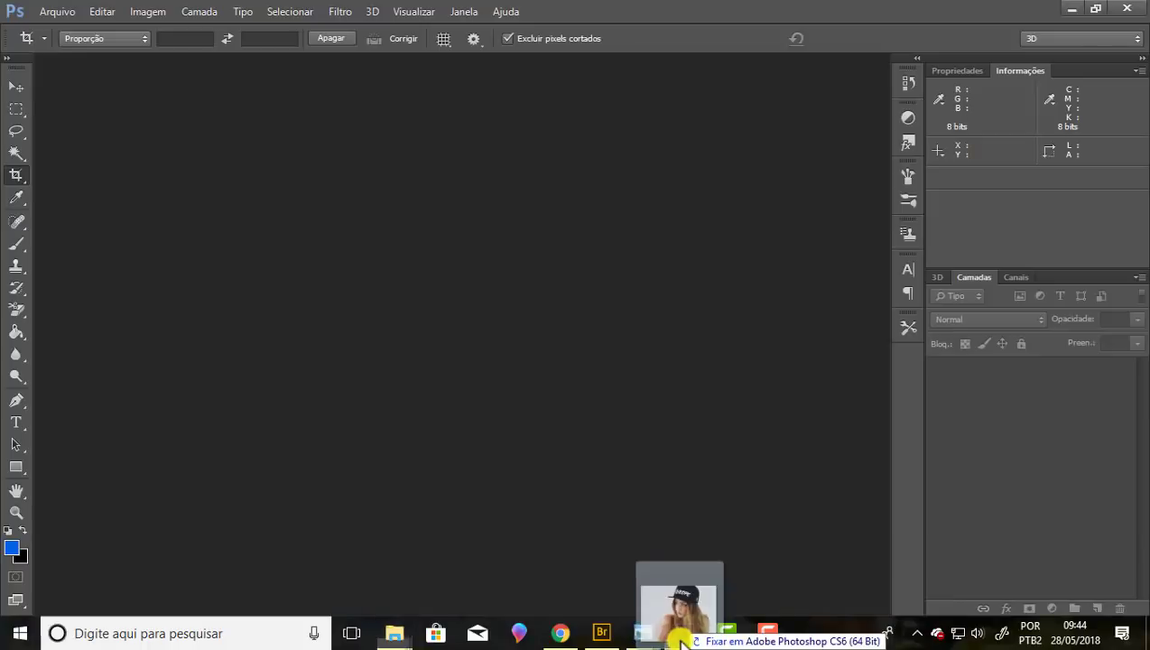
drag(677, 627, 459, 291)
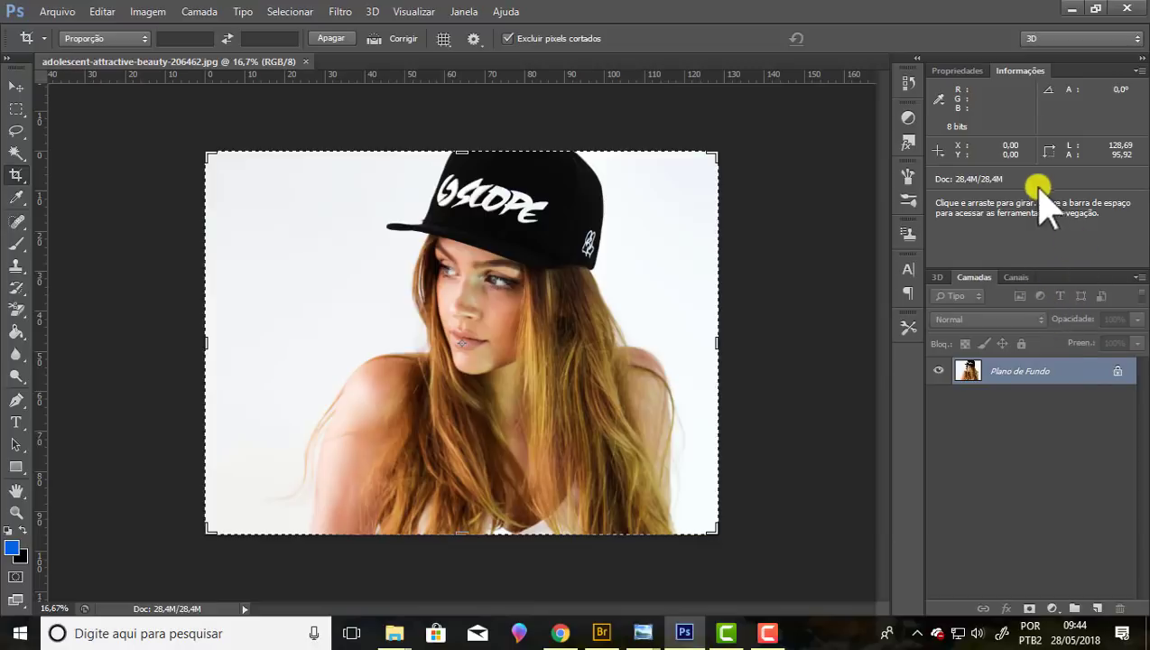
Step: Convert Plano de Fundo to Camada 0 and add a blue-filled Camada 1 beneath it
double_click(1118, 371)
click(749, 197)
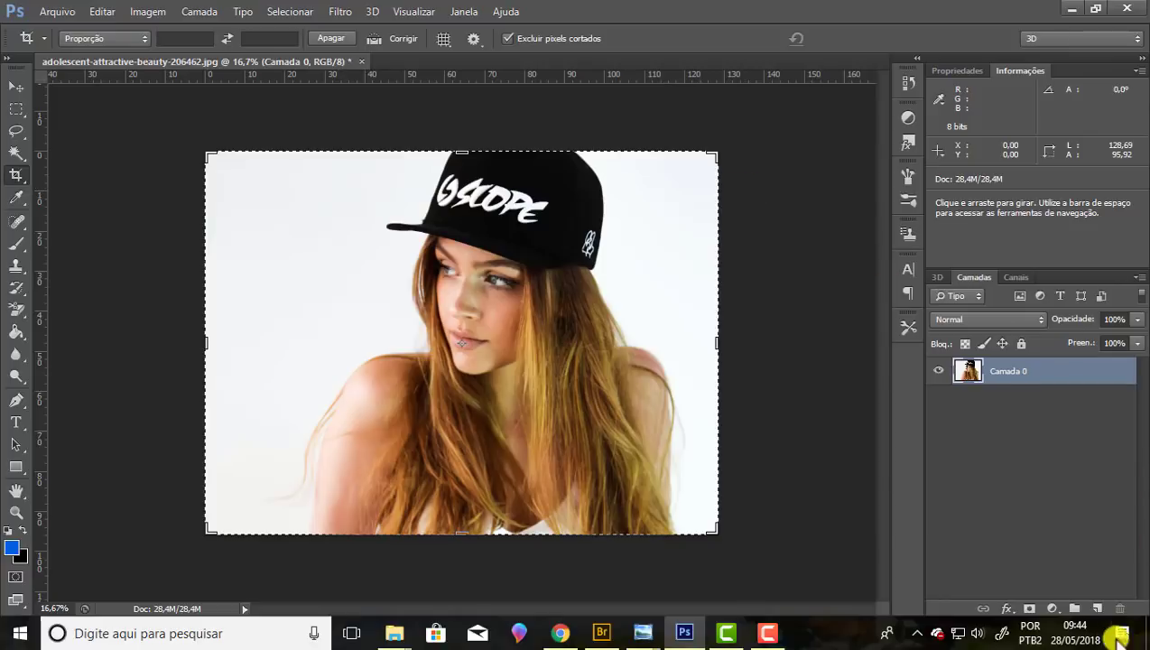
ctrl+click(1097, 605)
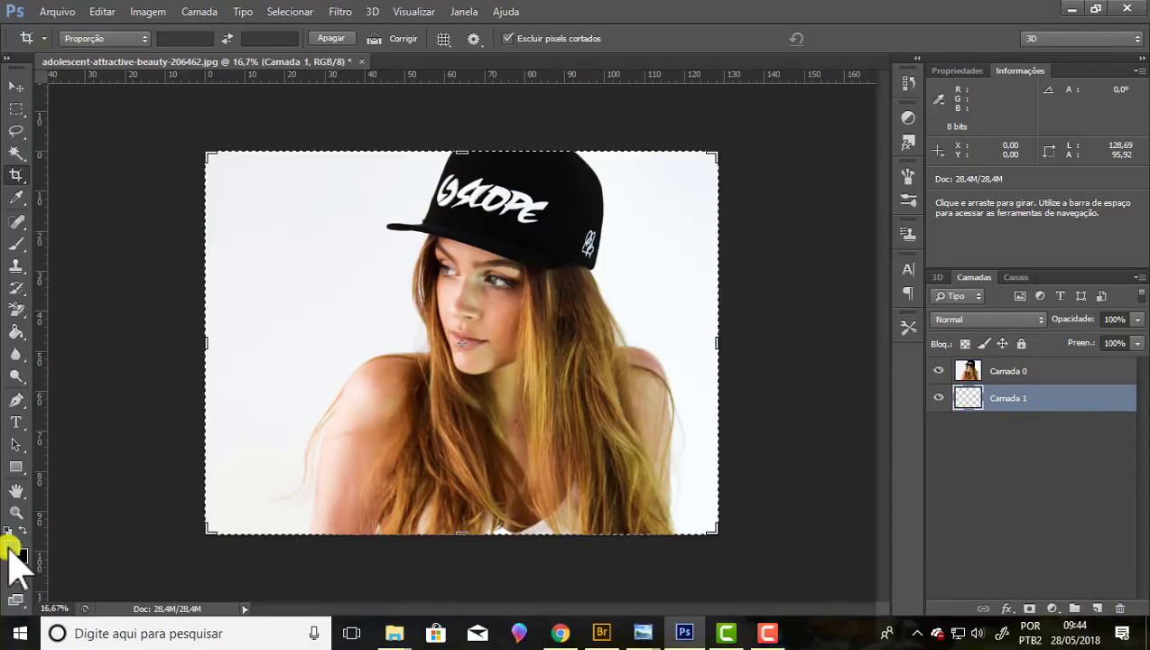
key(alt+Delete)
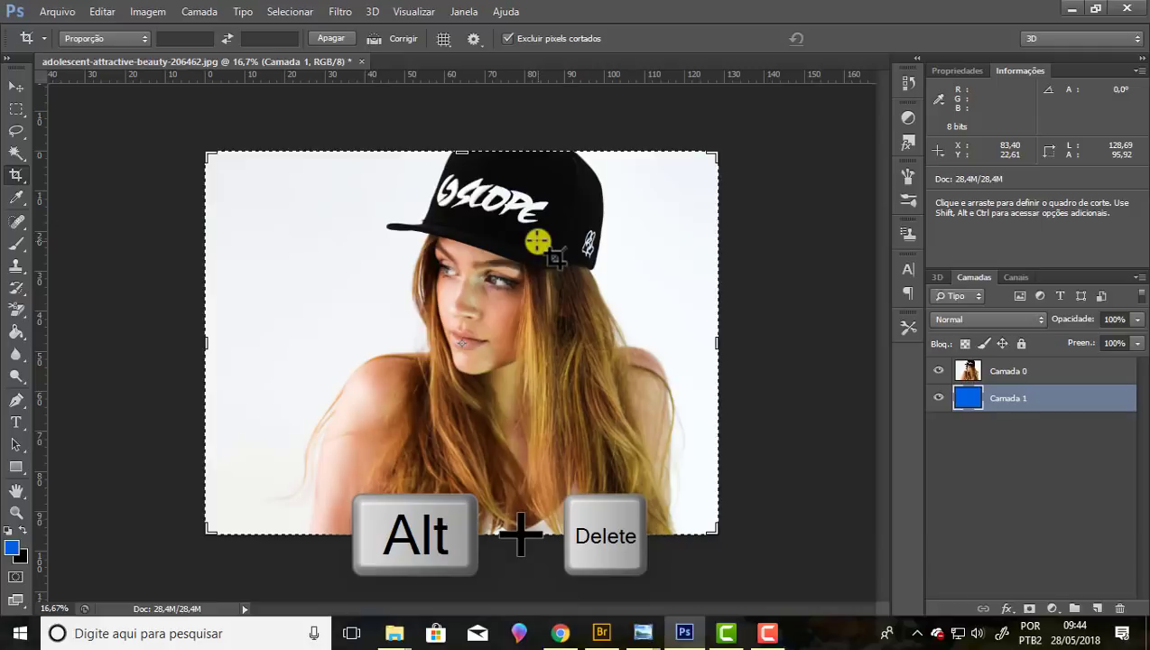
Step: Fit the portrait to the window and zoom in and out to inspect it
key(ctrl+0)
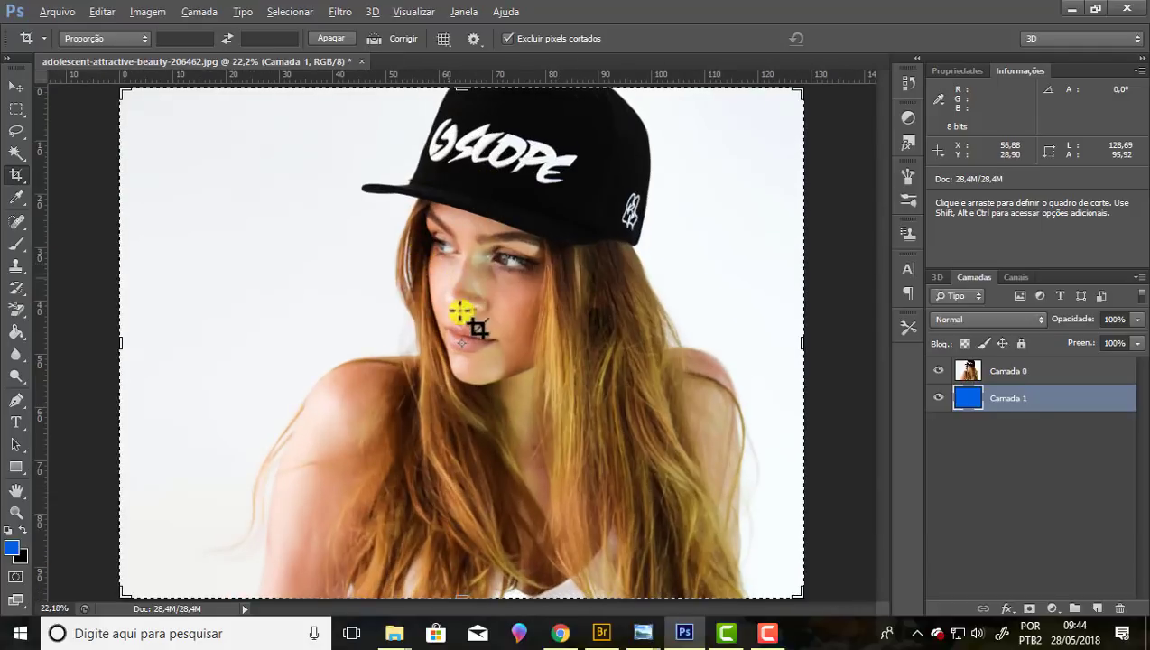
scroll(420, 210, up, 2)
scroll(411, 241, up, 2)
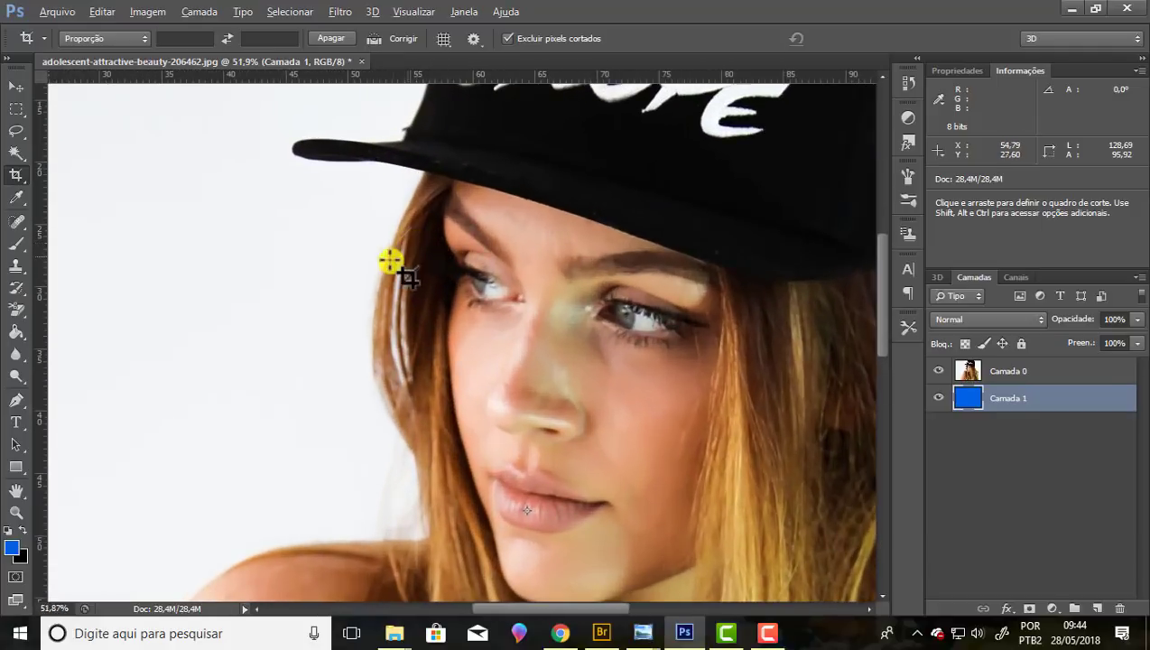
scroll(390, 259, up, 1)
scroll(376, 299, up, 2)
scroll(377, 300, up, 1)
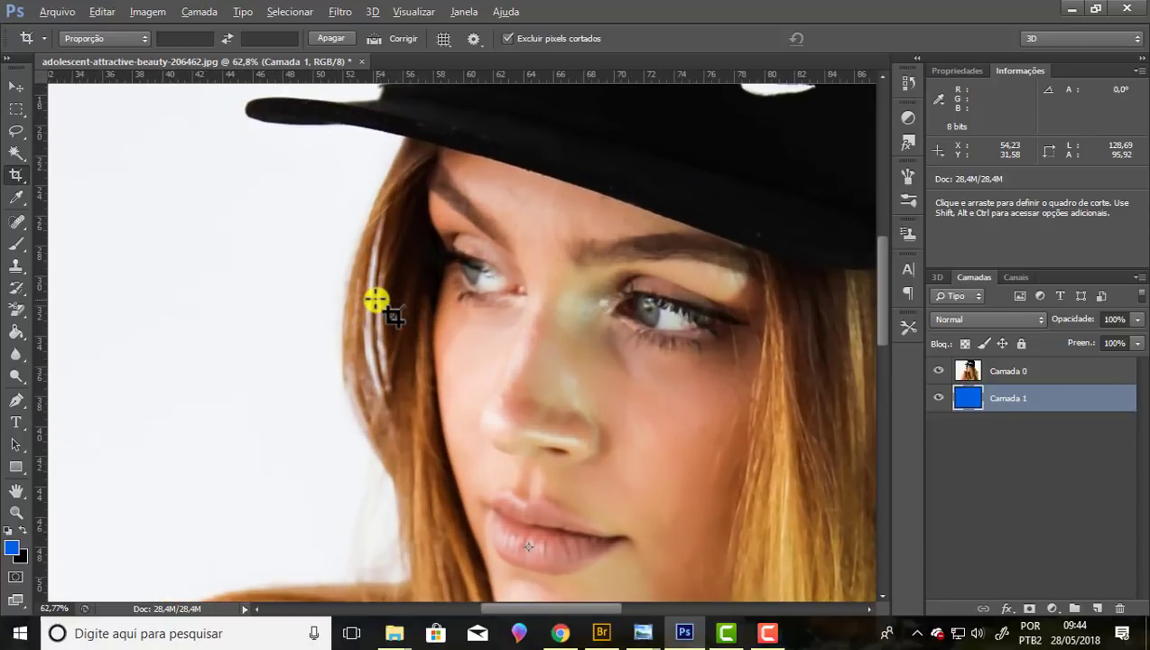
key(alt)
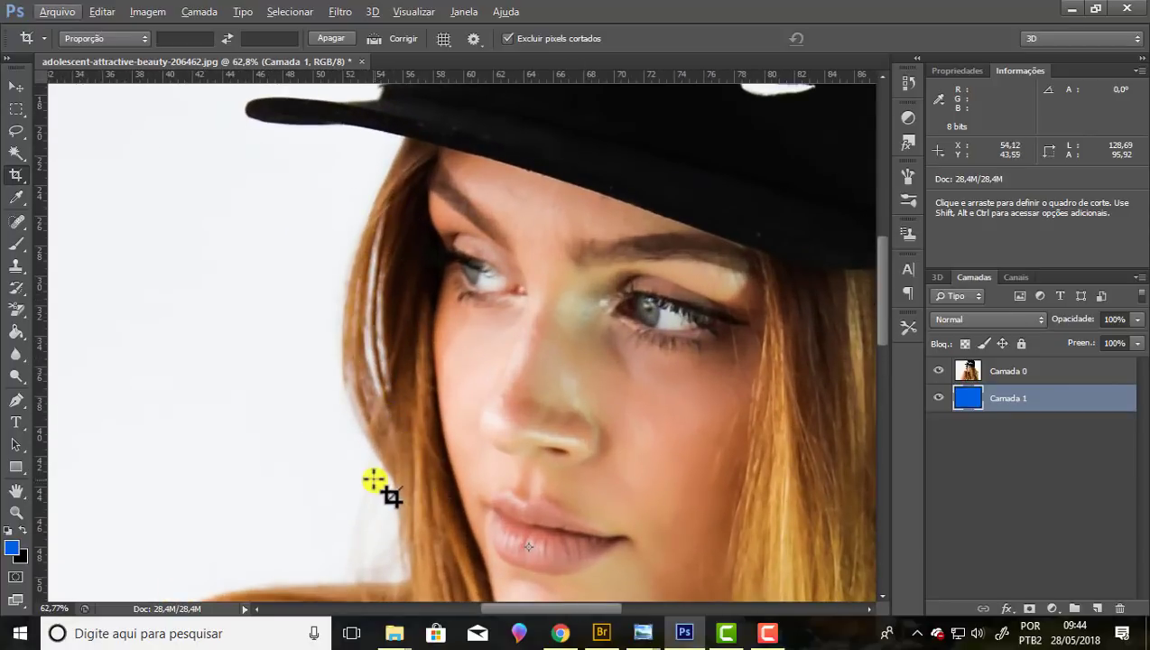
scroll(282, 364, down, 2)
scroll(252, 354, down, 2)
scroll(744, 482, down, 1)
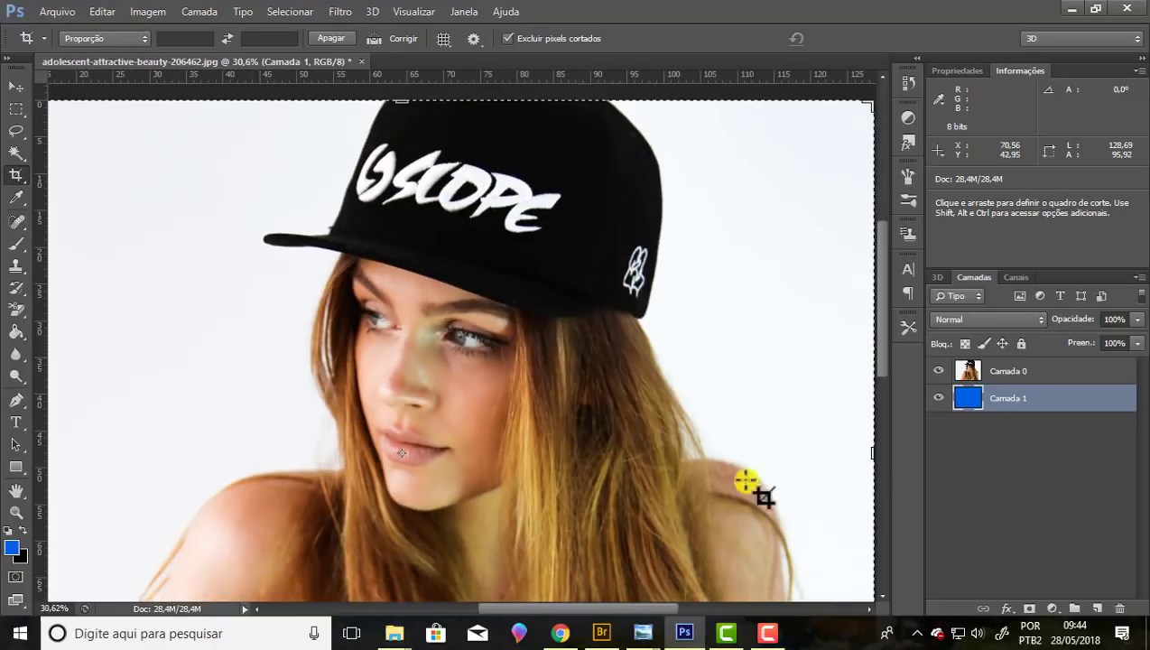
scroll(765, 472, down, 1)
scroll(698, 462, up, 3)
scroll(590, 390, up, 3)
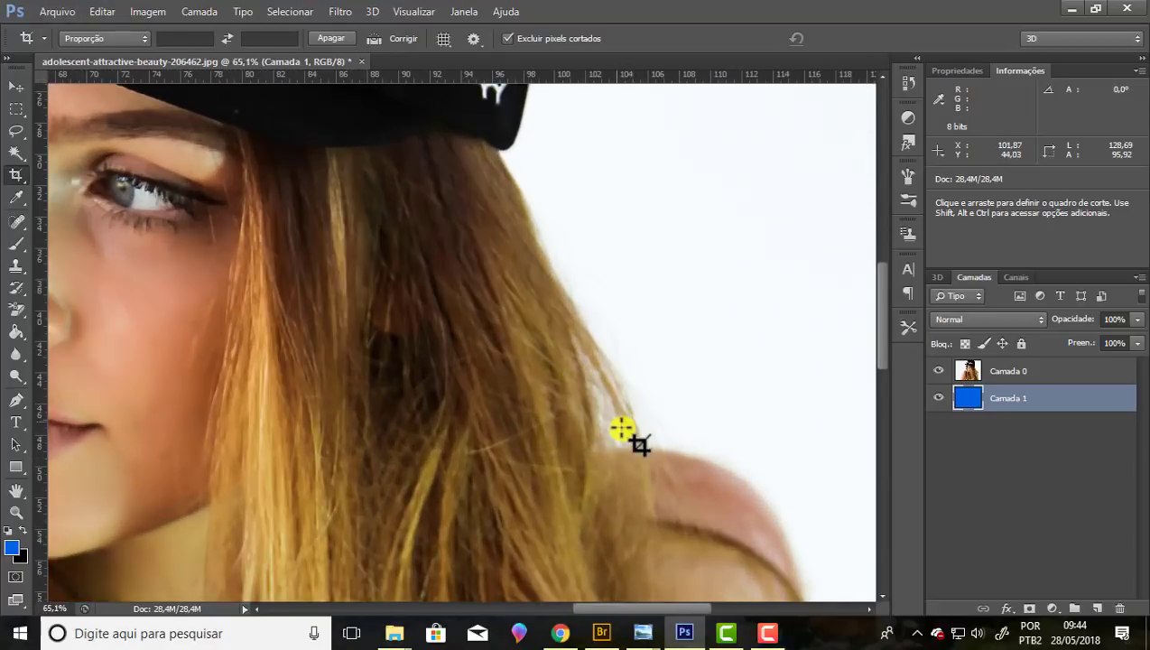
scroll(589, 334, up, 3)
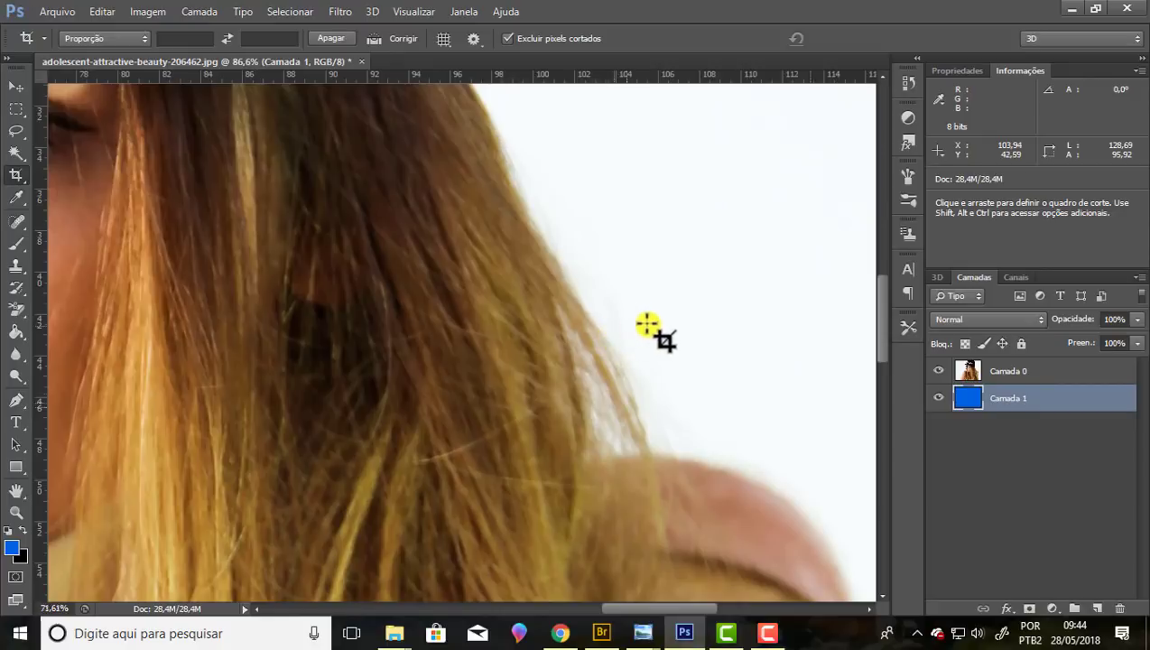
scroll(647, 325, down, 2)
scroll(656, 321, down, 1)
scroll(649, 319, down, 1)
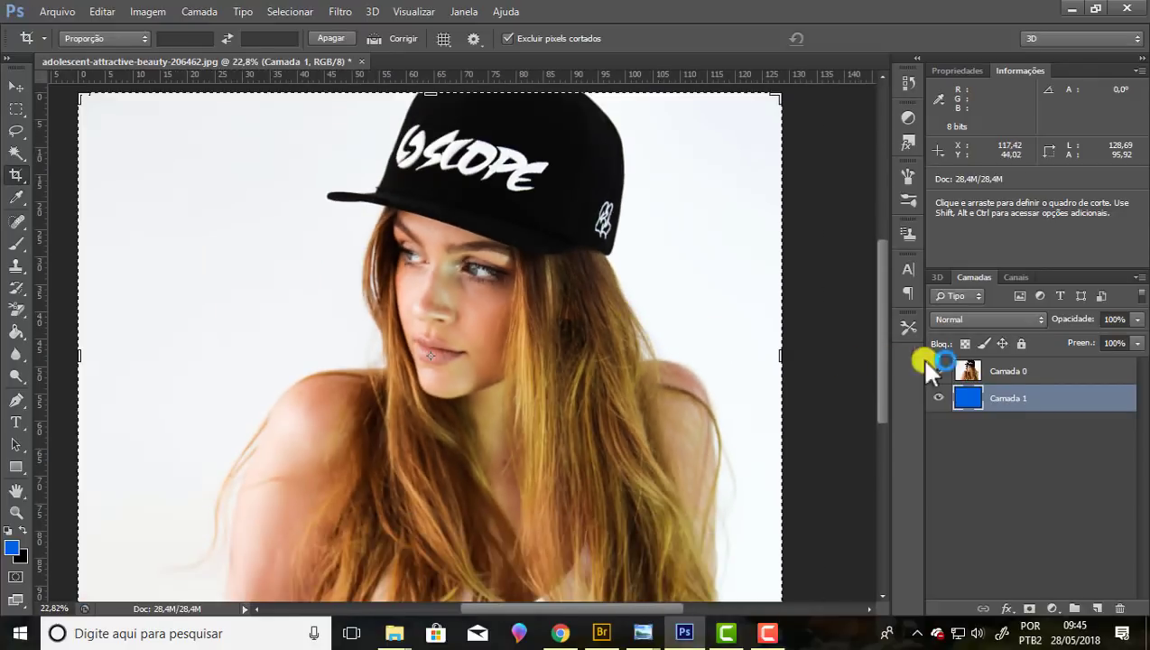
Step: Duplicate Camada 0 to Camada 0 copiar, fully lock the original, and select the copy
click(1024, 373)
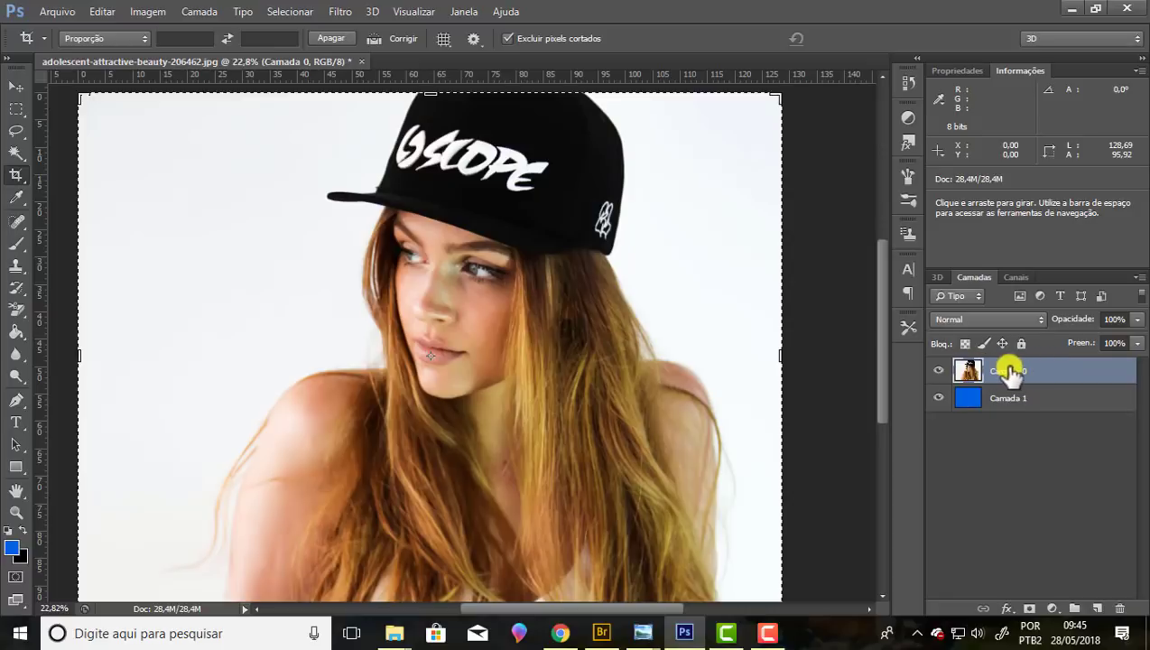
key(ctrl+j)
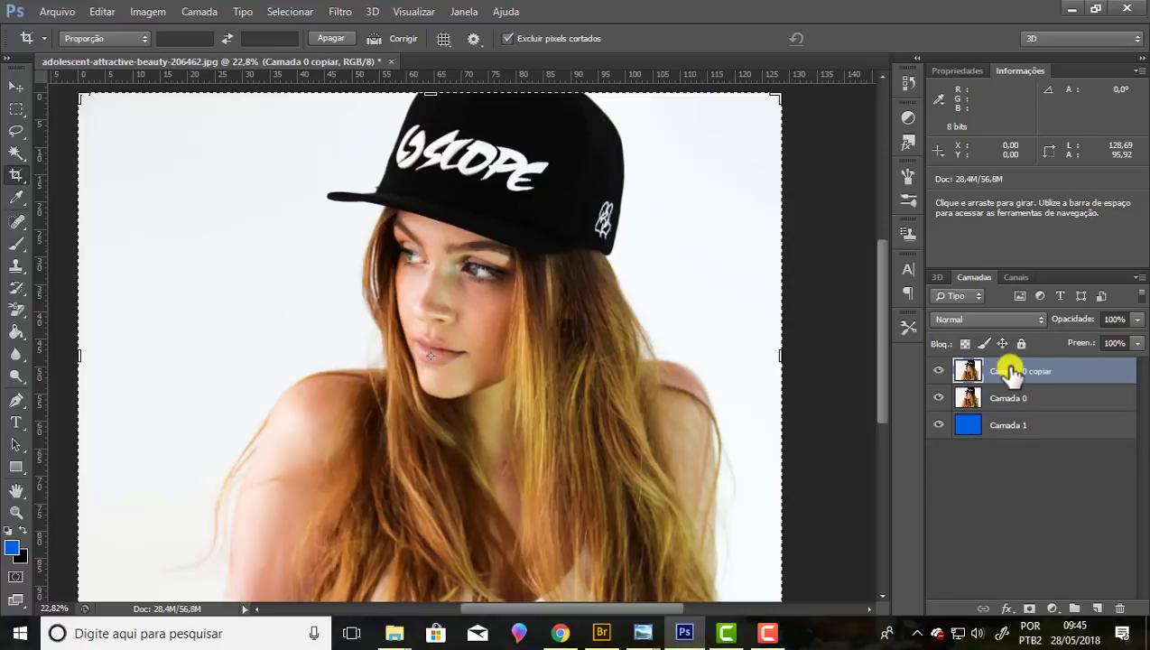
click(1051, 399)
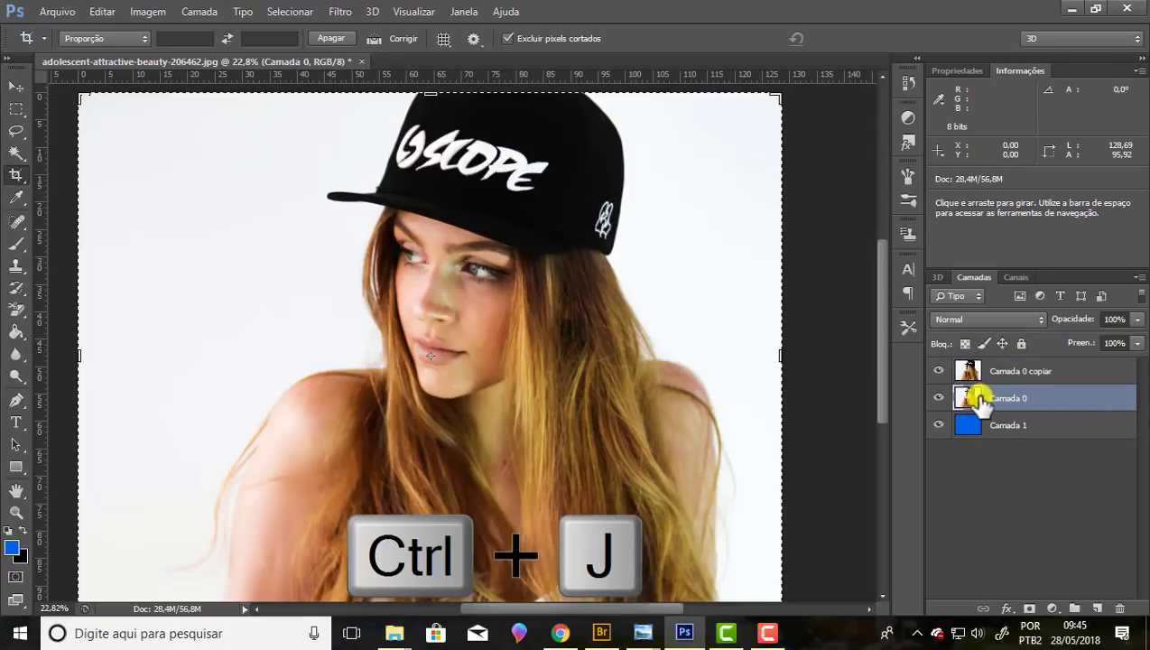
click(1020, 344)
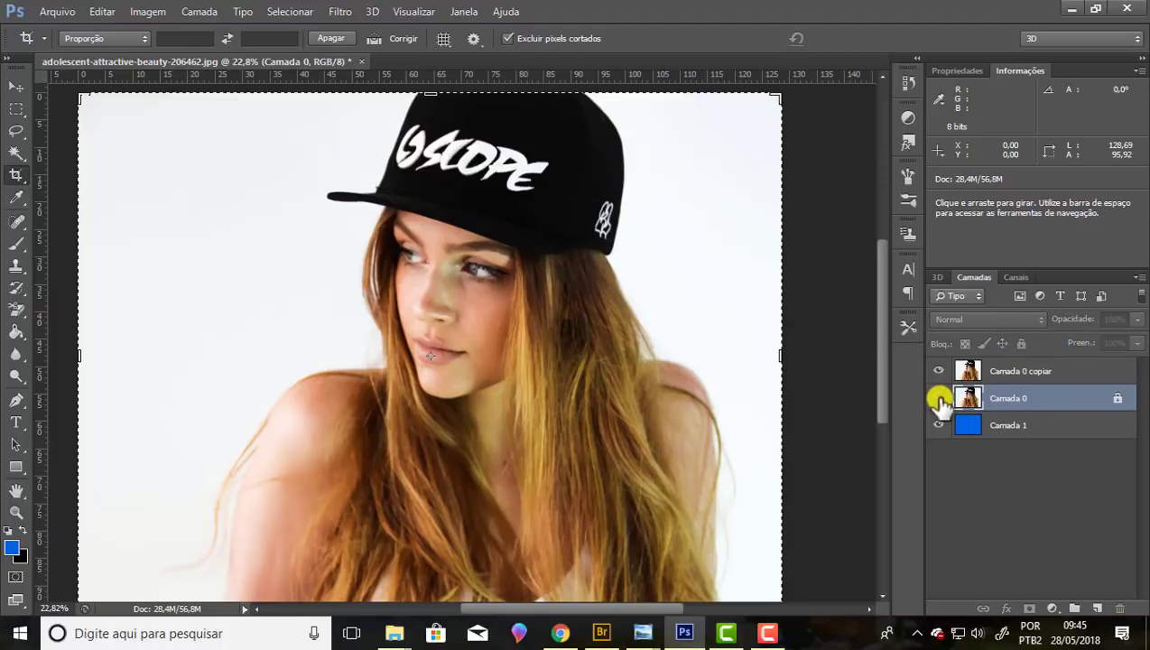
click(1053, 371)
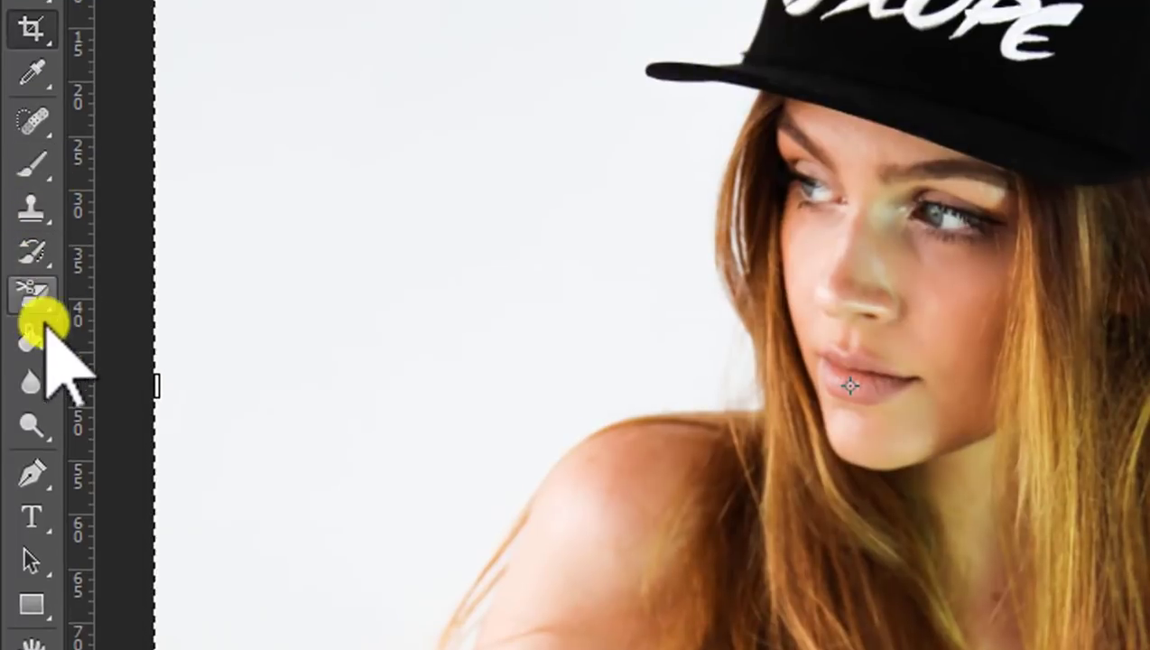
Step: Switch to the Ferramenta Borracha de Plano de Fundo (background eraser)
click(42, 296)
right_click(45, 299)
click(131, 287)
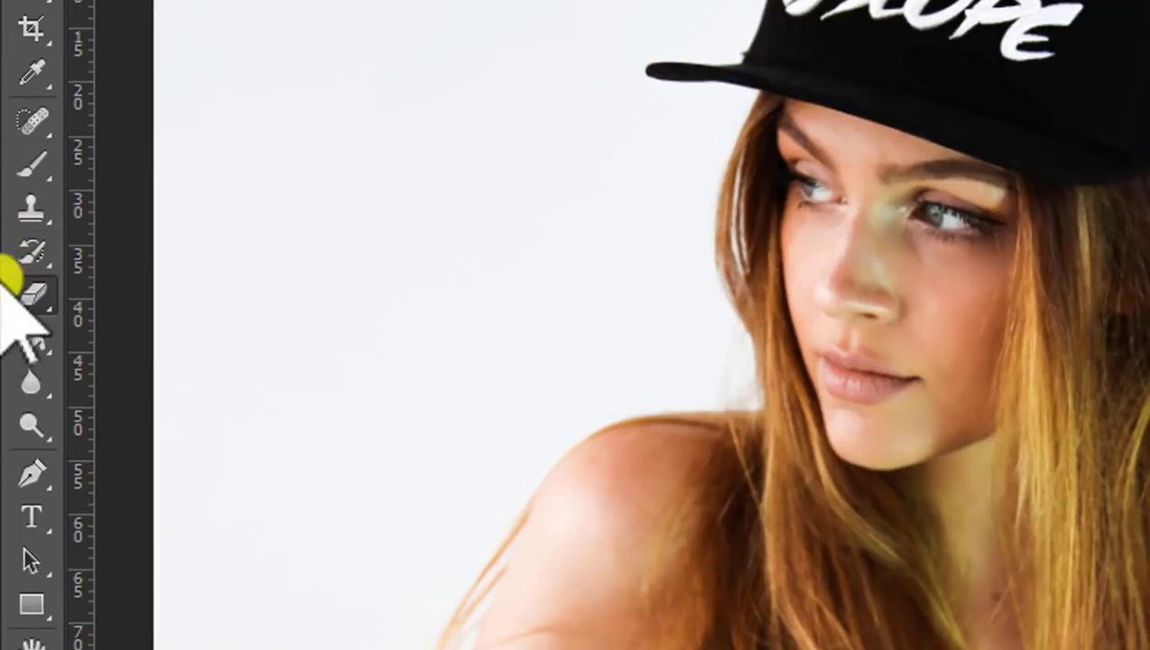
right_click(47, 307)
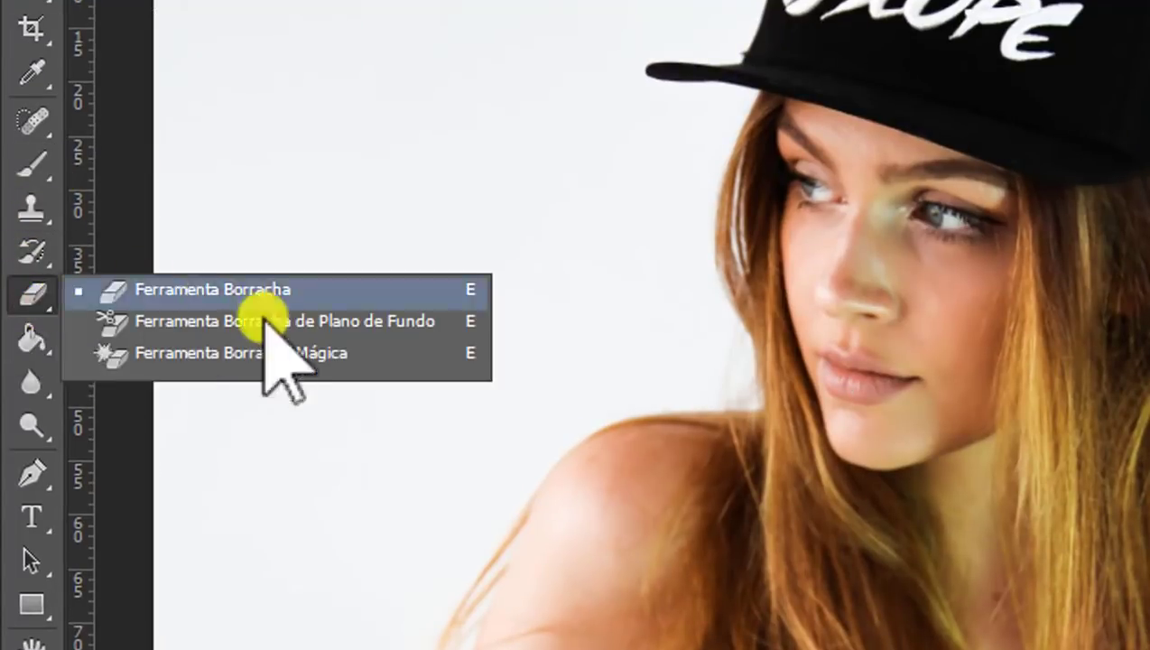
click(394, 321)
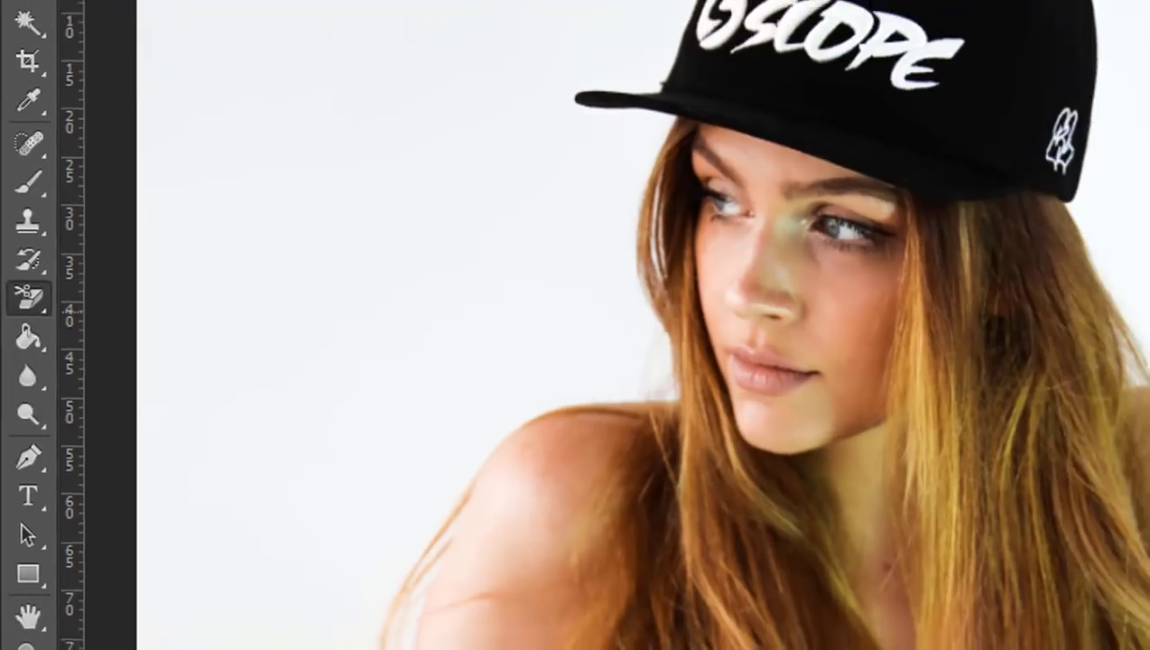
Step: Zoom in and out to frame the area around the hair
scroll(722, 314, up, 1)
scroll(675, 305, up, 2)
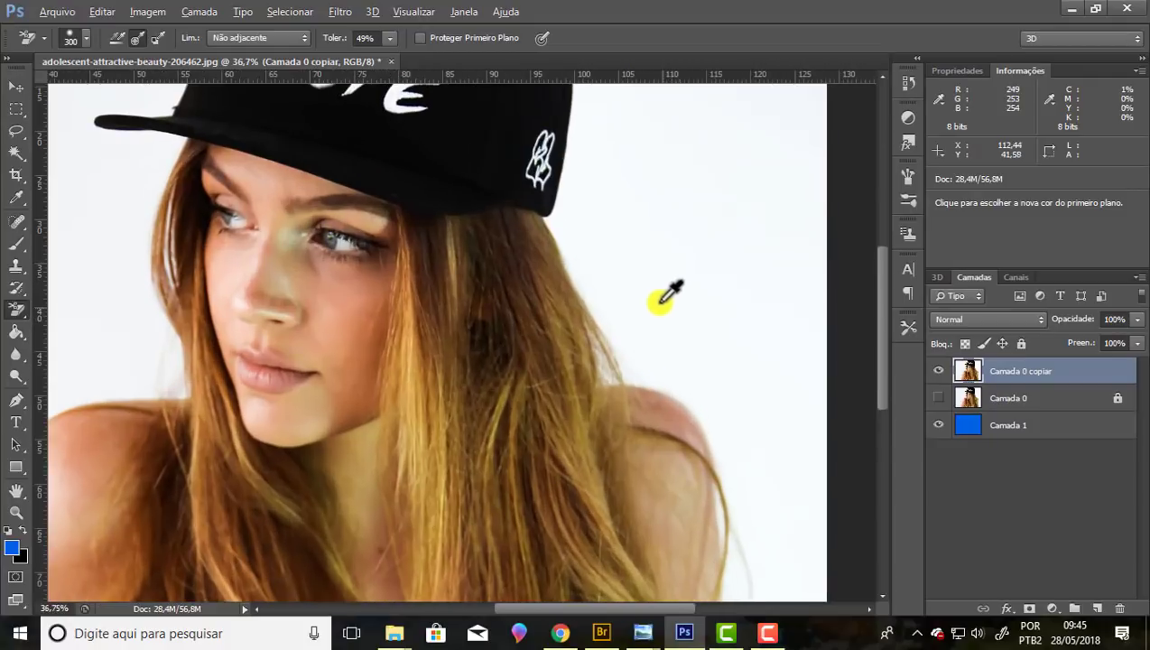
scroll(623, 231, down, 2)
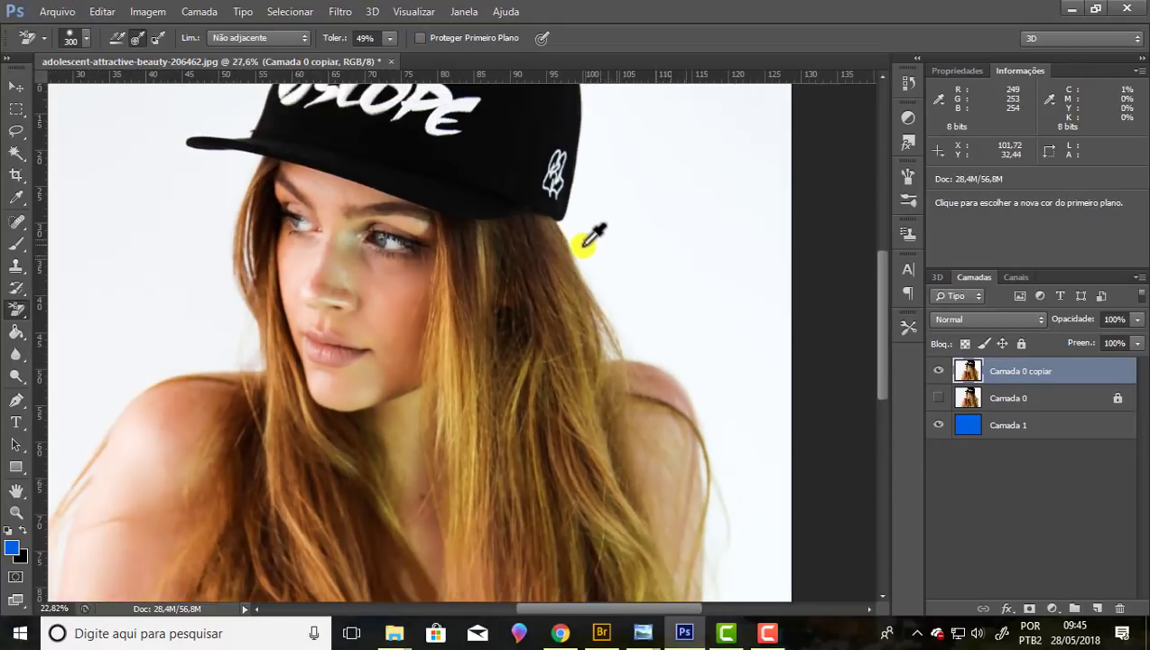
scroll(588, 237, down, 3)
scroll(383, 228, up, 1)
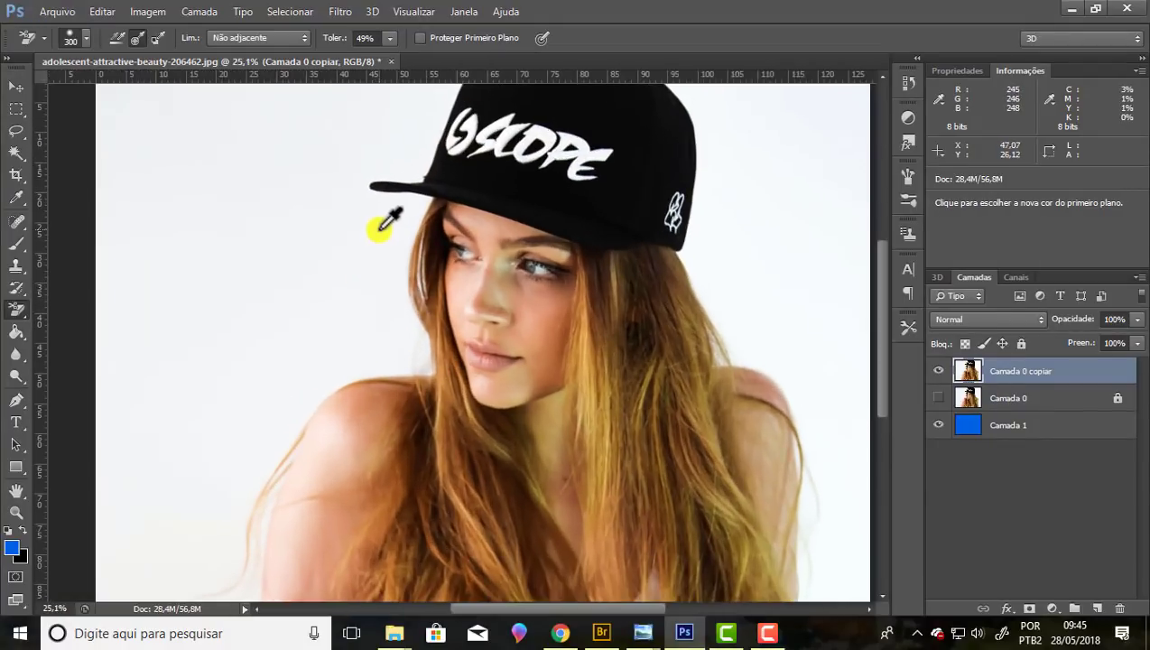
scroll(394, 233, up, 1)
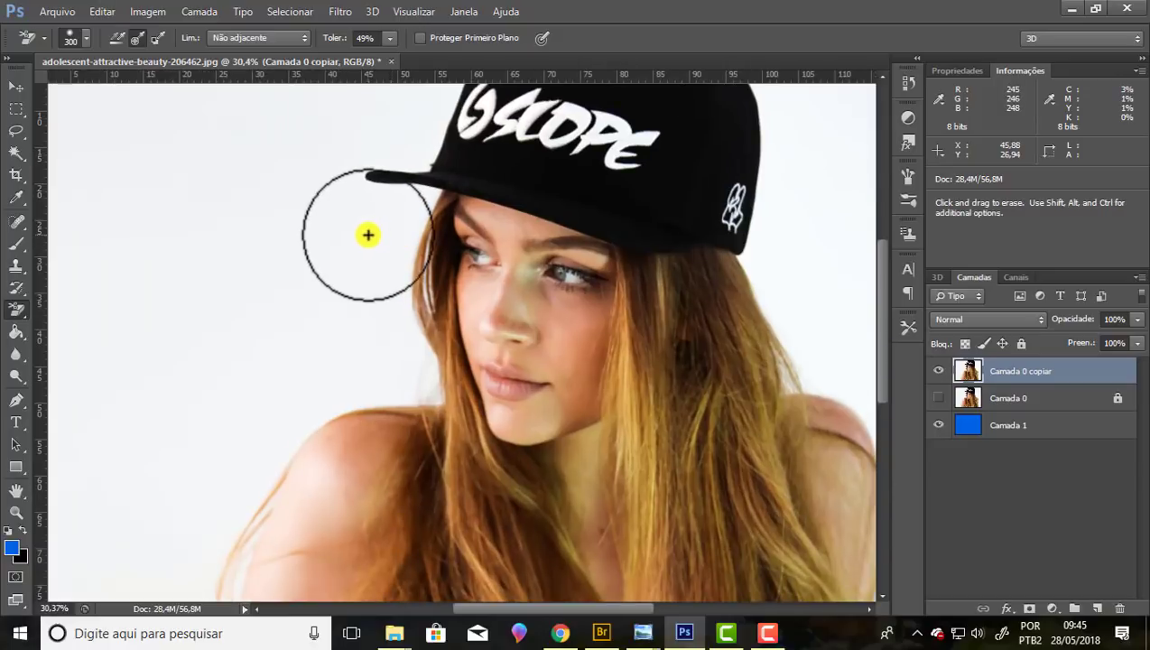
scroll(368, 233, down, 1)
scroll(365, 233, down, 1)
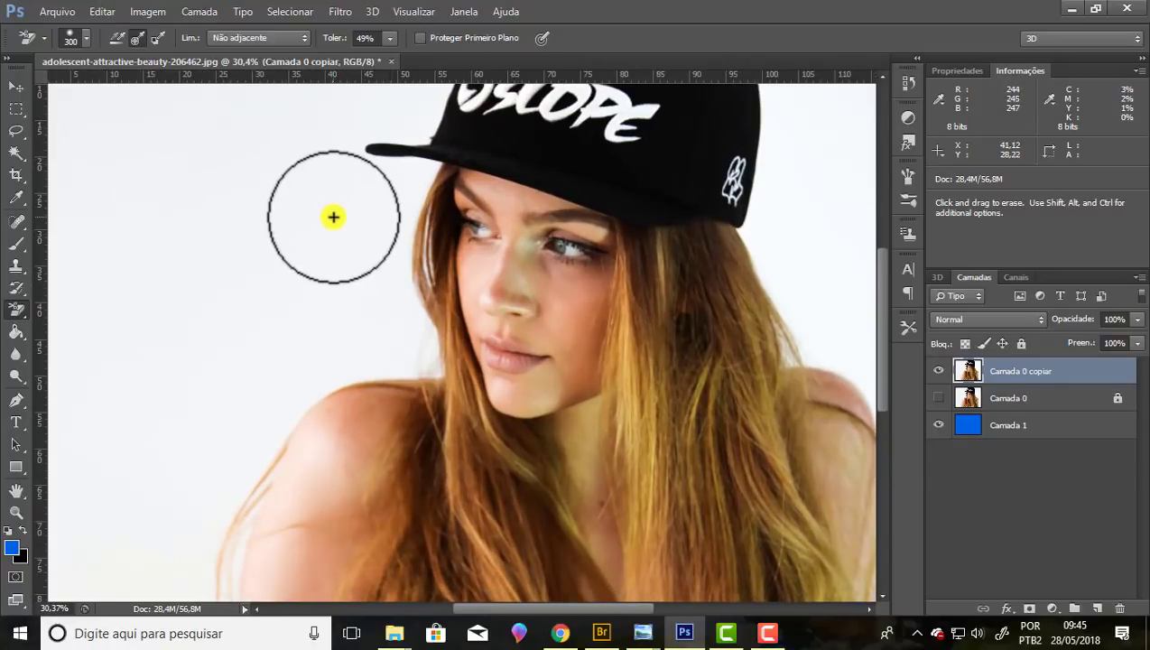
scroll(334, 215, down, 1)
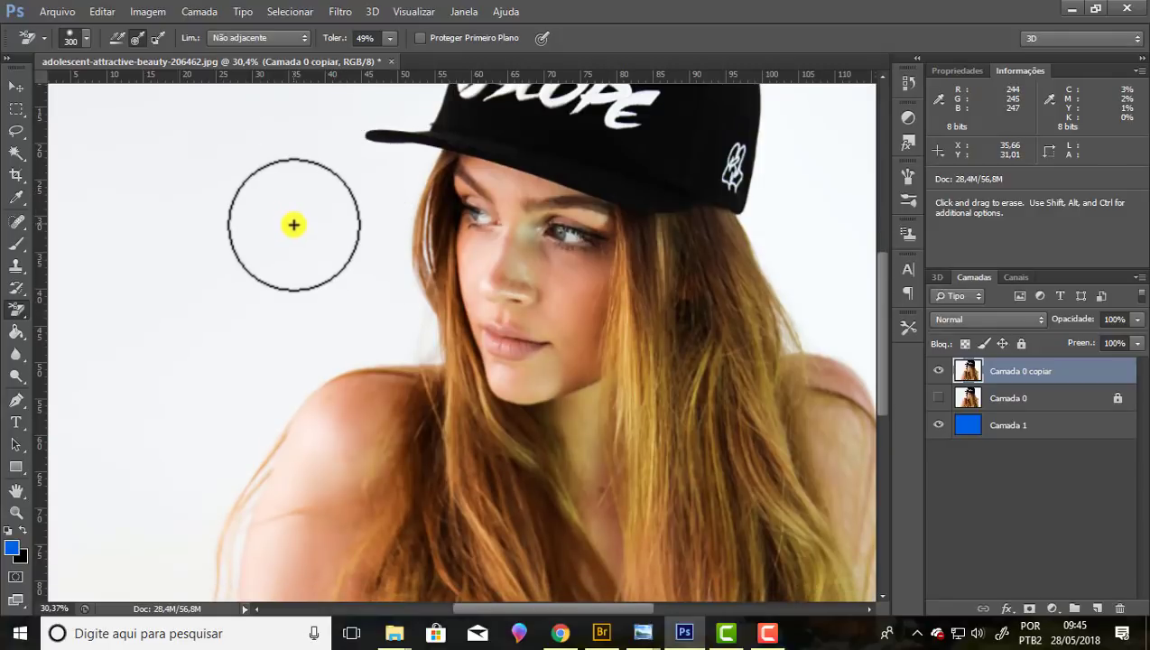
click(137, 38)
click(308, 38)
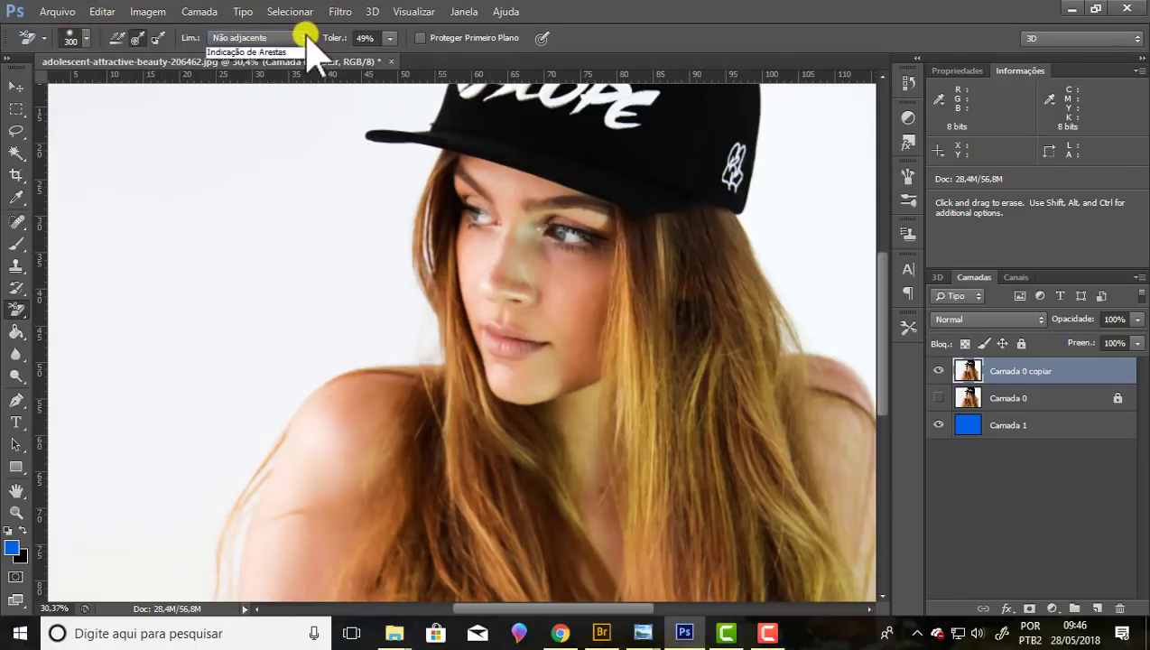
click(256, 54)
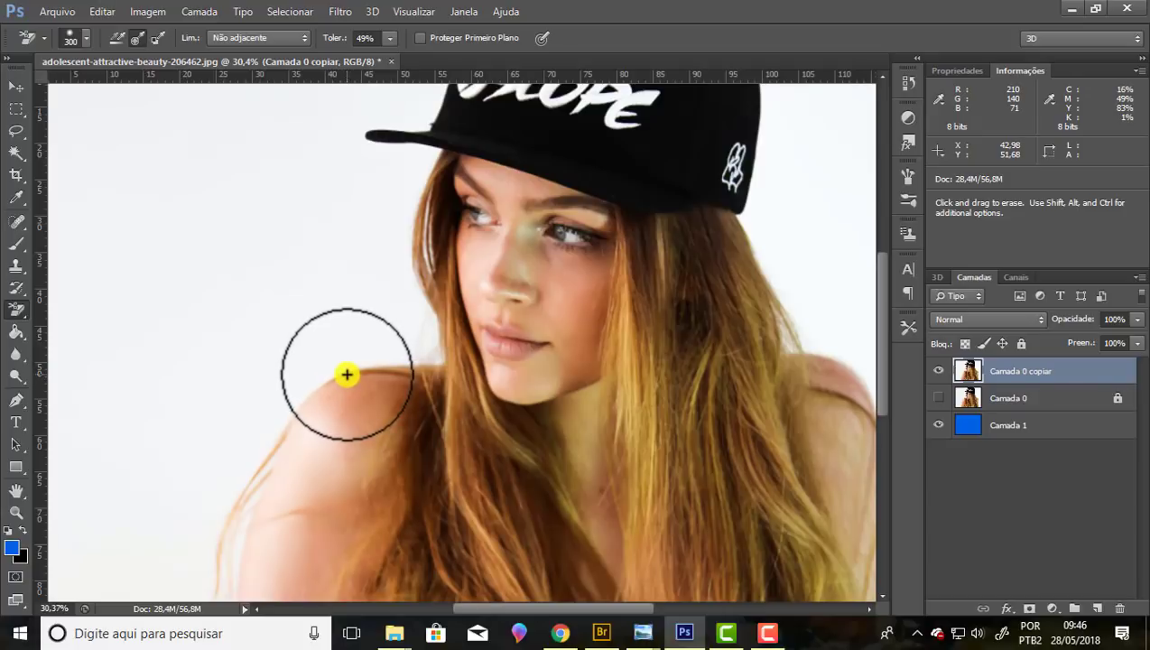
scroll(402, 303, down, 1)
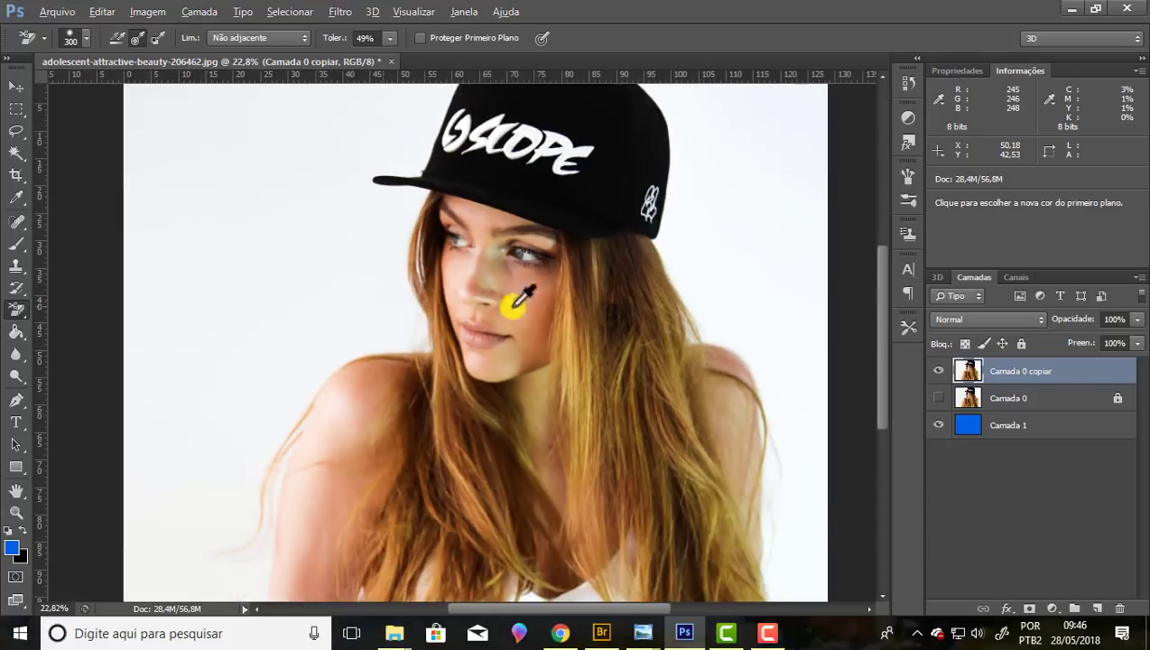
scroll(783, 343, up, 1)
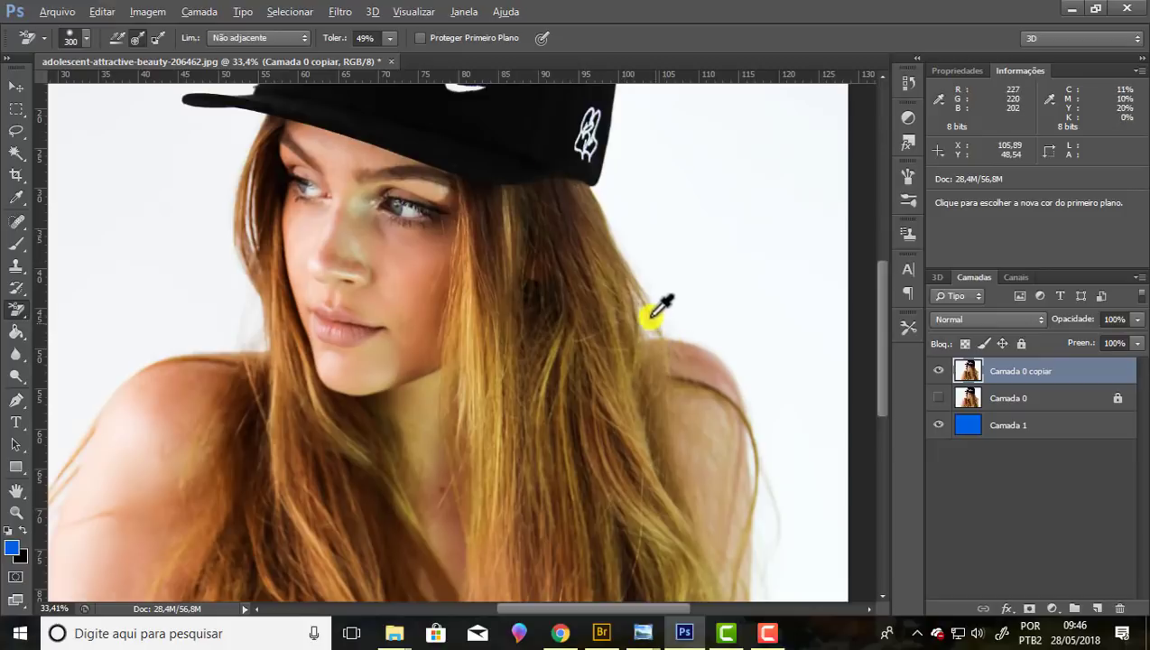
scroll(523, 259, down, 1)
scroll(553, 210, down, 1)
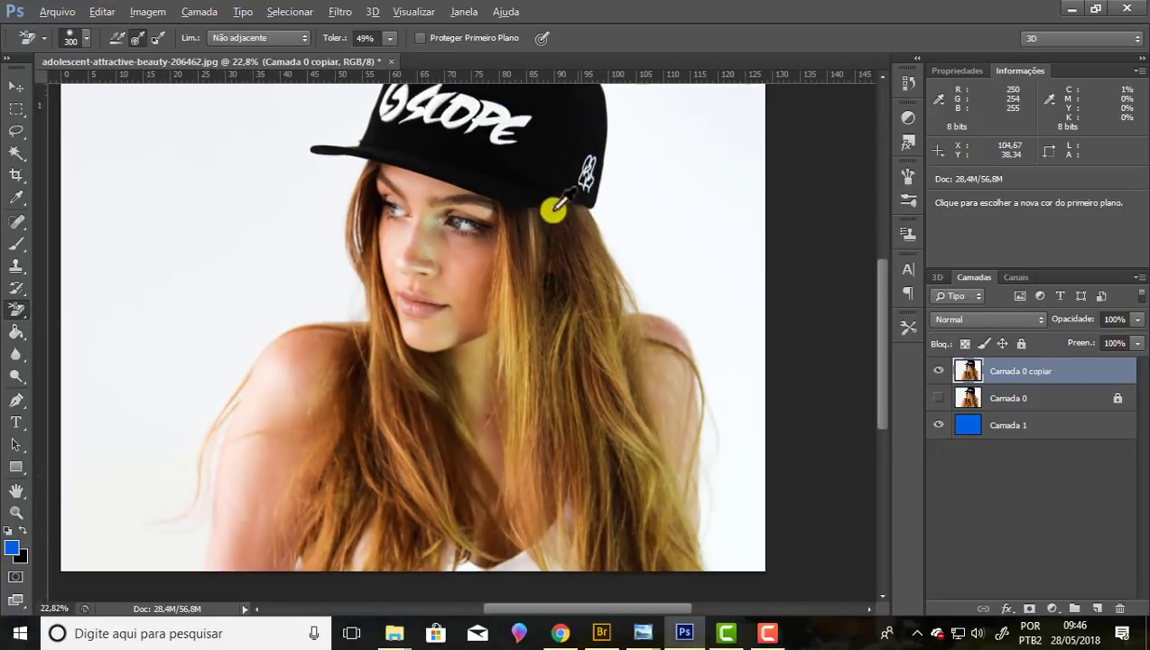
key(ctrl+plus)
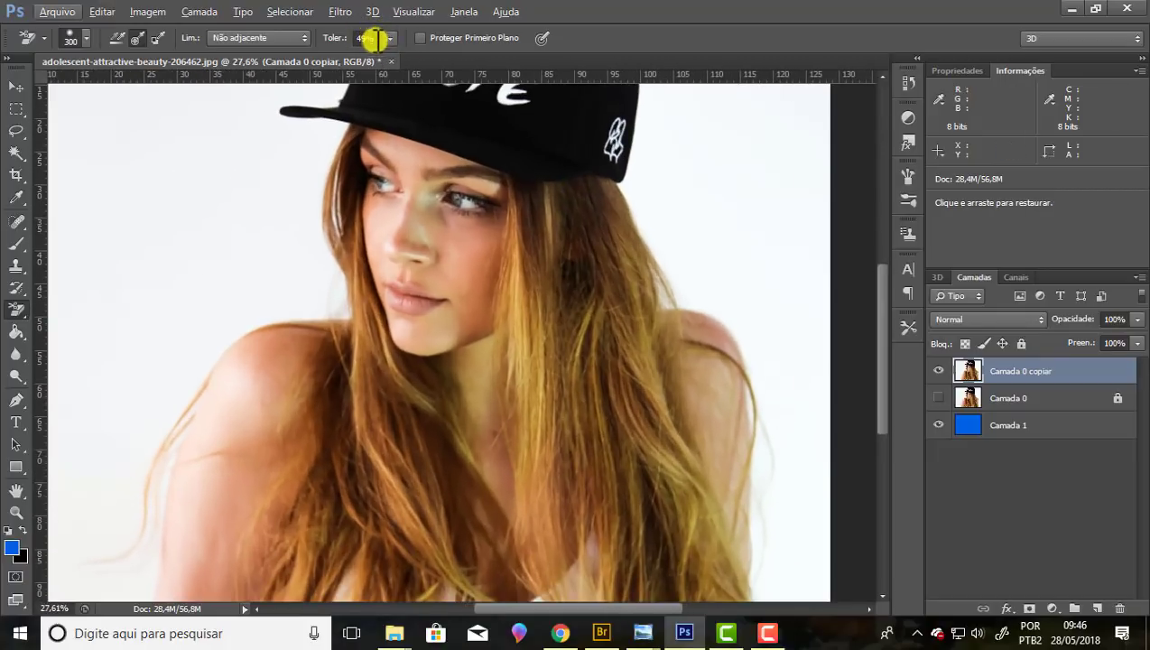
scroll(448, 268, down, 1)
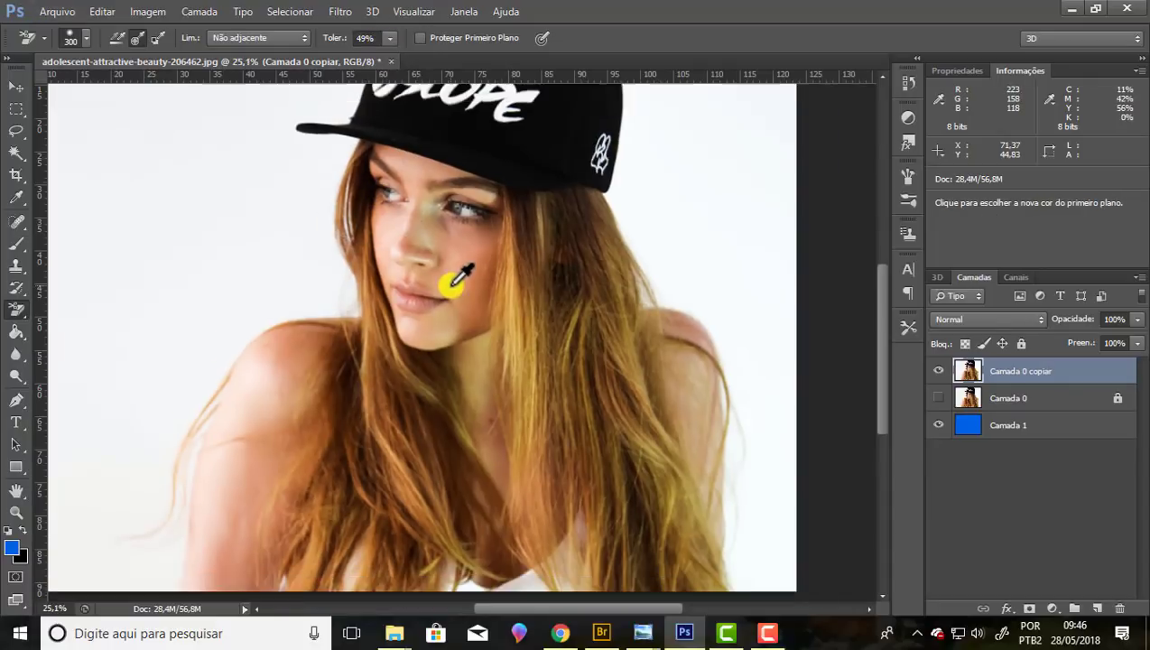
scroll(448, 269, down, 1)
key(ctrl+plus)
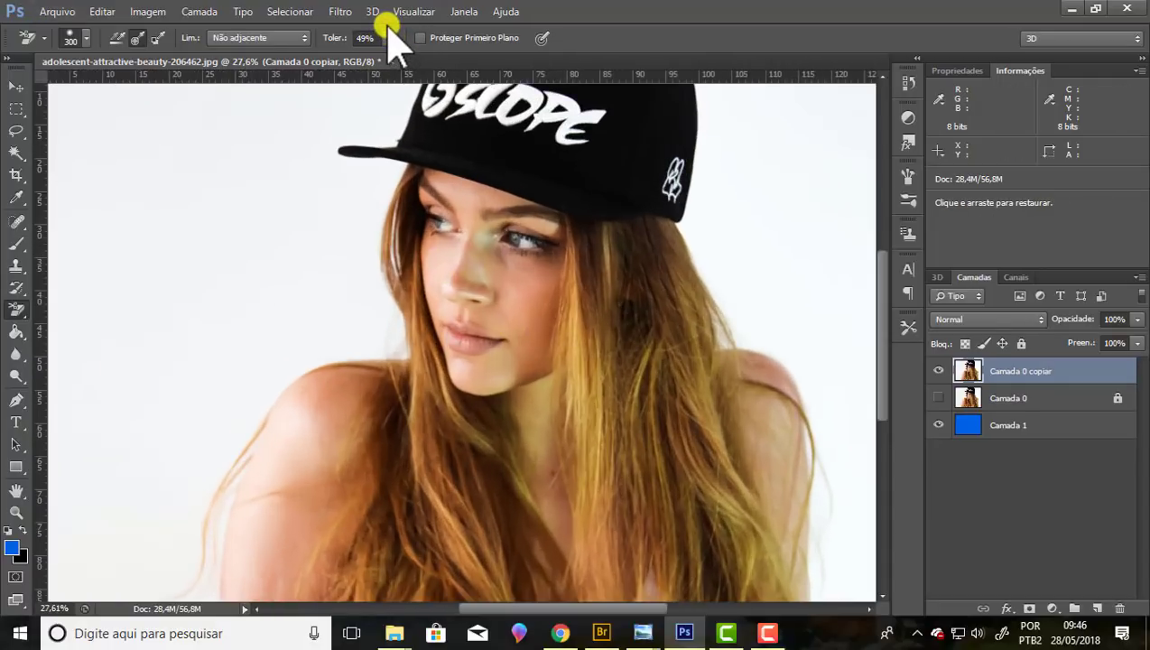
scroll(380, 231, down, 1)
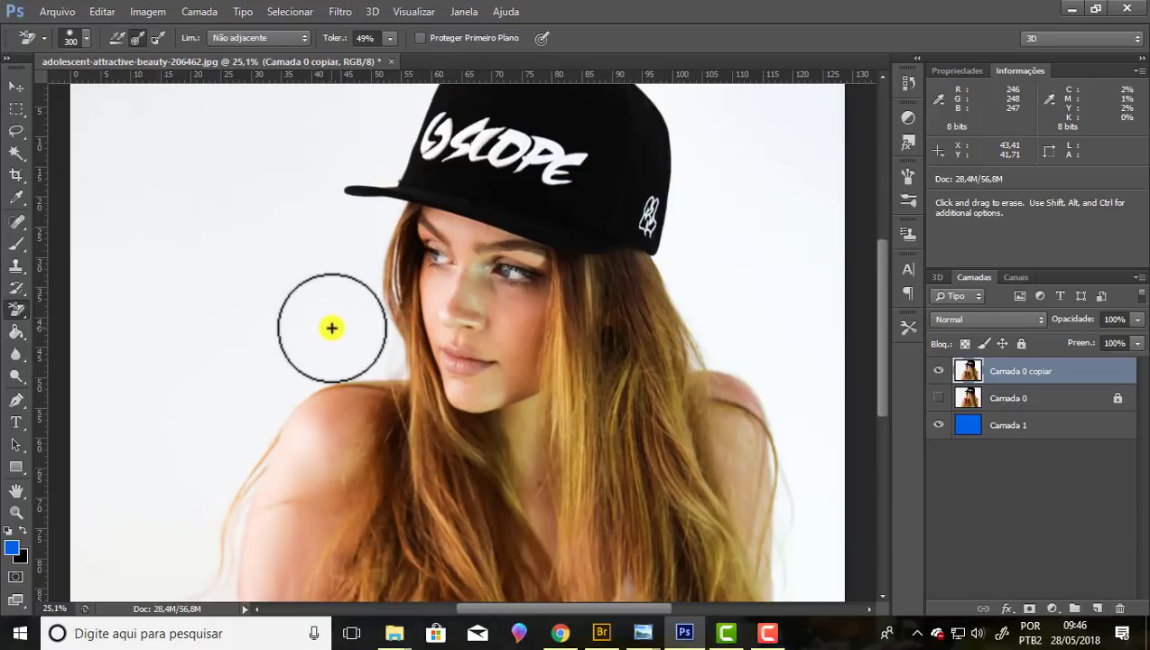
scroll(331, 327, down, 1)
scroll(298, 370, down, 1)
alt+scroll(262, 455, up, 1)
alt+scroll(270, 460, up, 1)
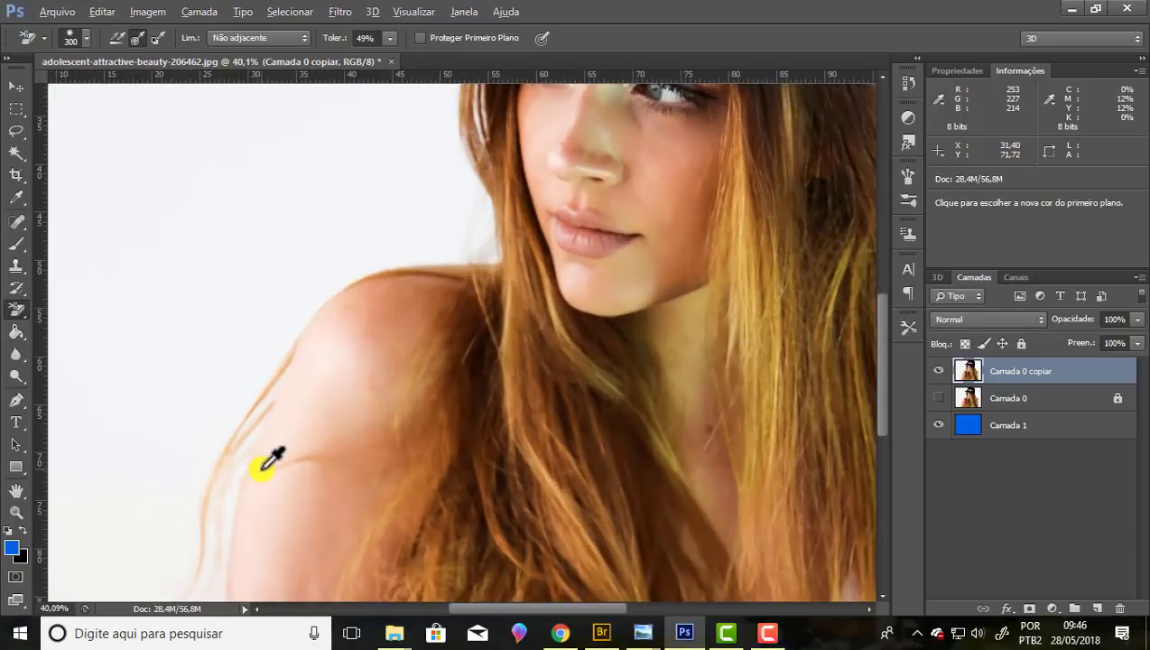
alt+scroll(267, 460, up, 1)
alt+scroll(269, 433, up, 1)
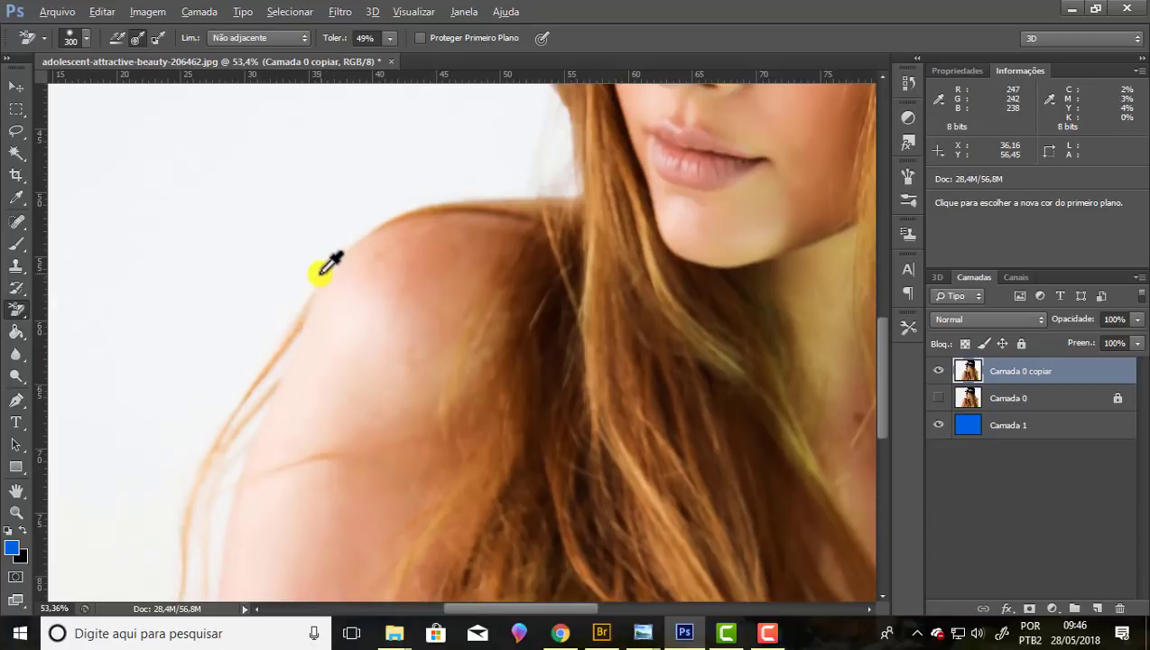
alt+scroll(323, 269, down, 2)
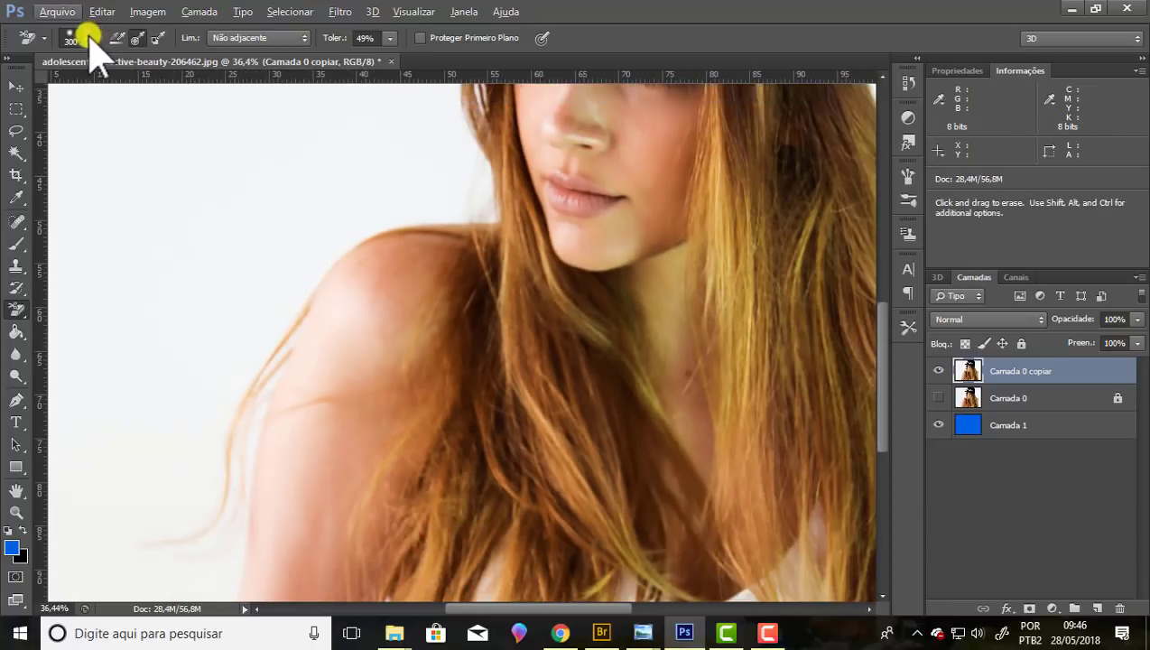
Step: Reduce the background eraser size to 126 px
click(83, 36)
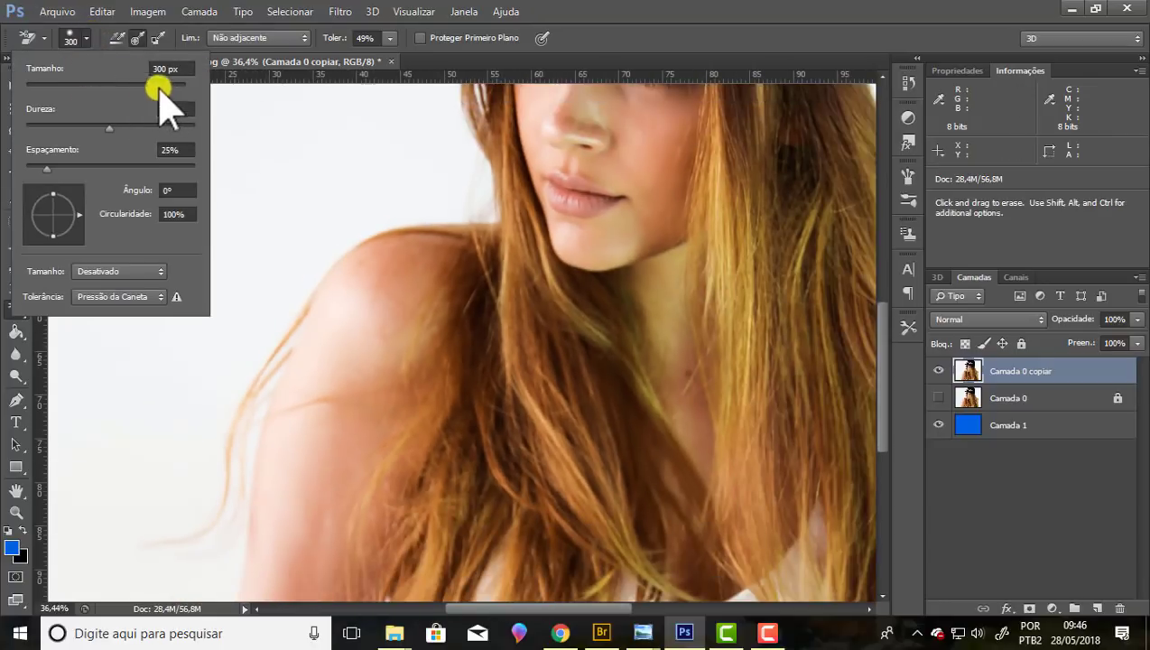
drag(107, 88, 101, 88)
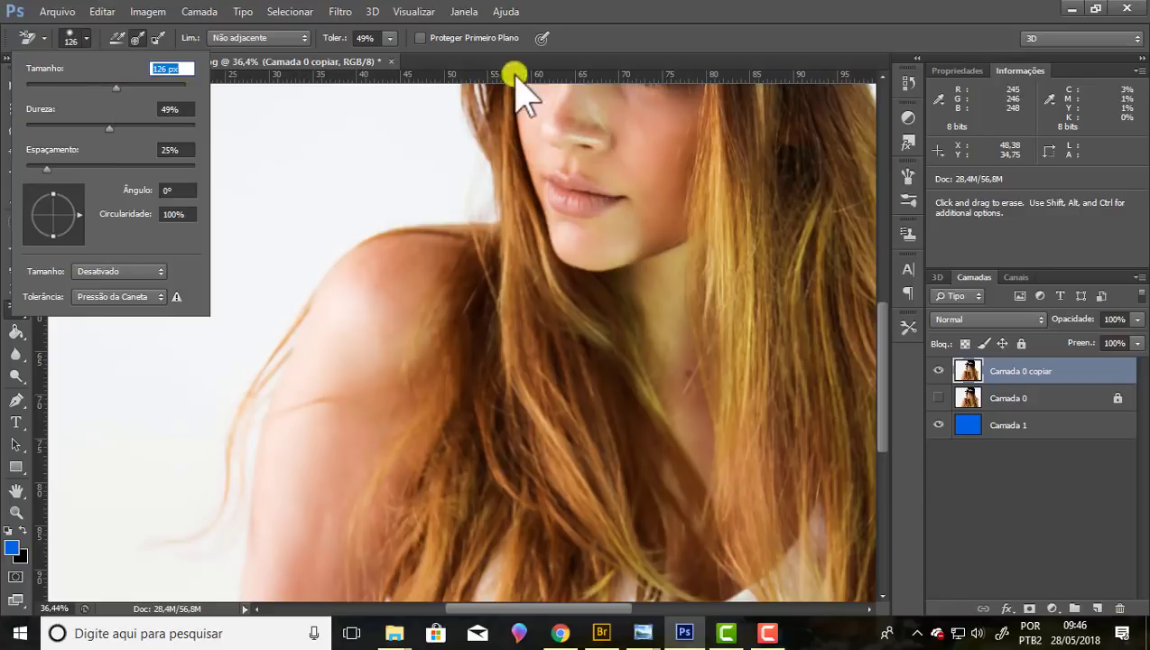
key(Return)
scroll(352, 344, up, 1)
scroll(354, 343, up, 1)
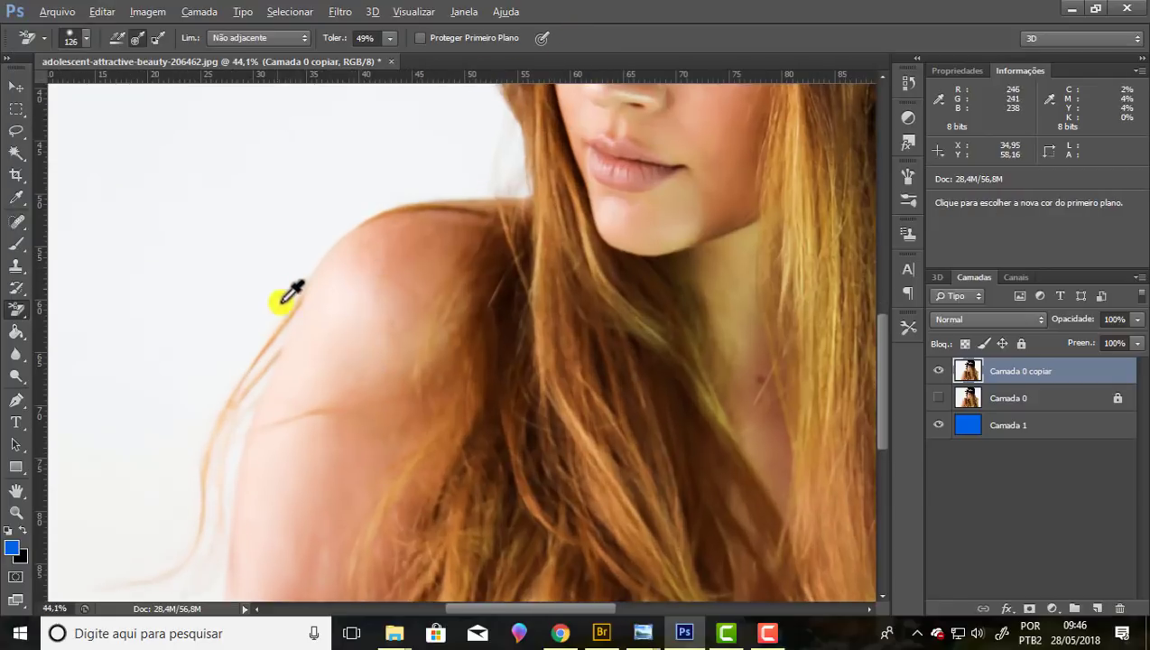
scroll(334, 330, down, 4)
scroll(341, 341, down, 3)
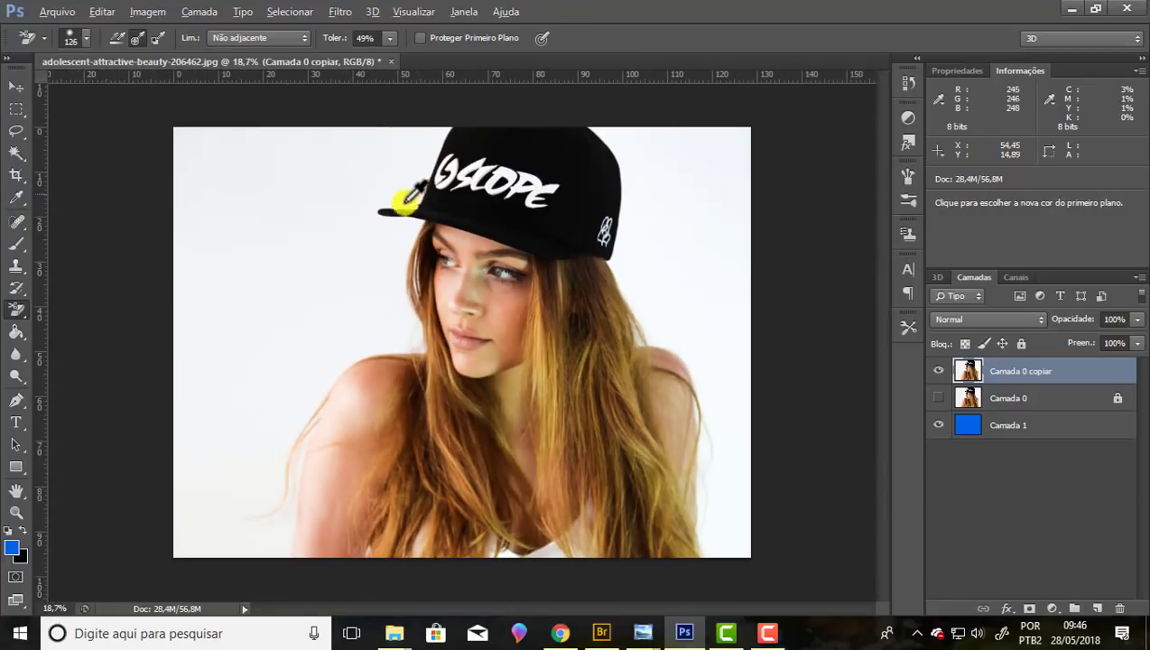
key(alt)
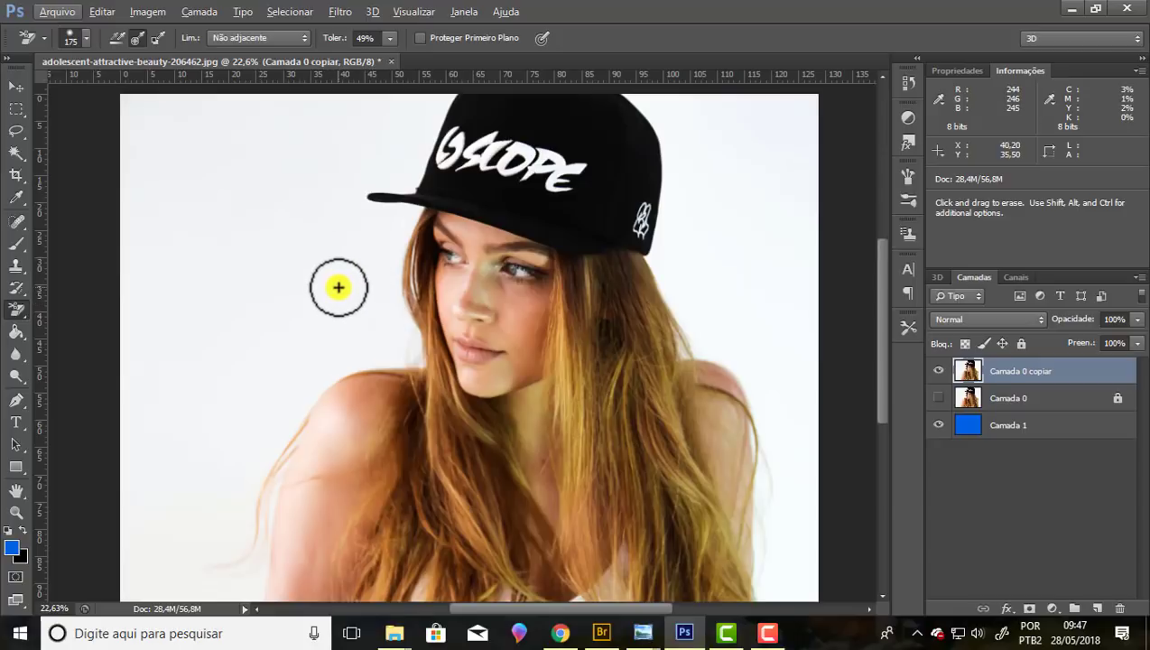
Step: Erase the white backdrop left and right of the cap, undoing one stray stroke
scroll(338, 287, up, 2)
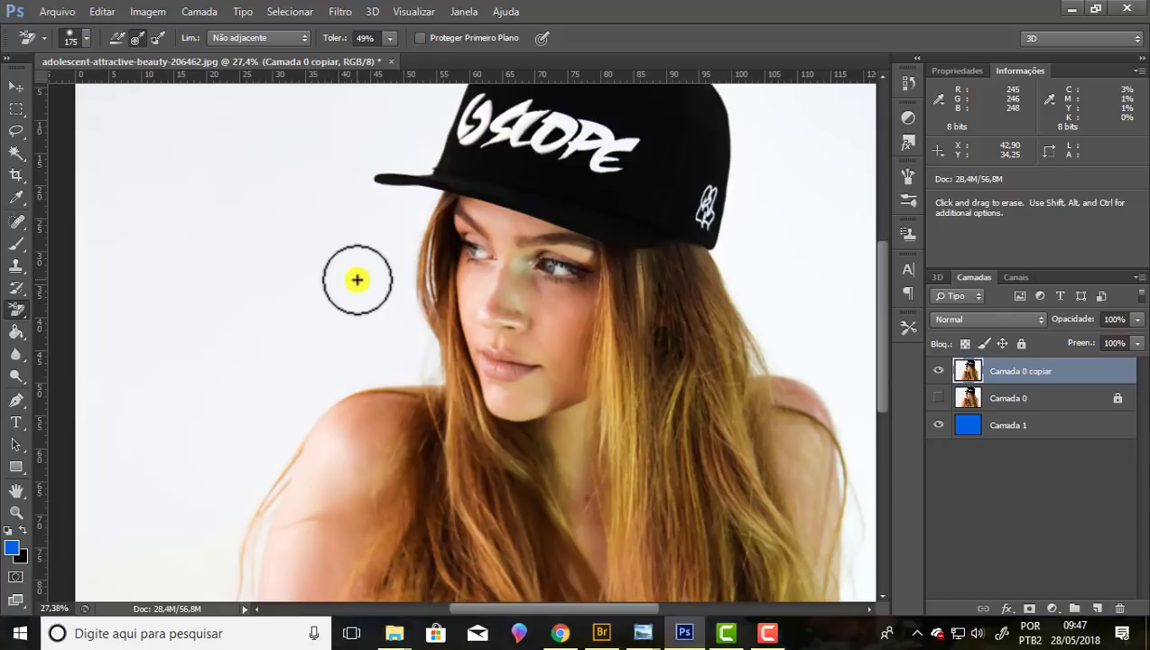
drag(197, 93, 233, 179)
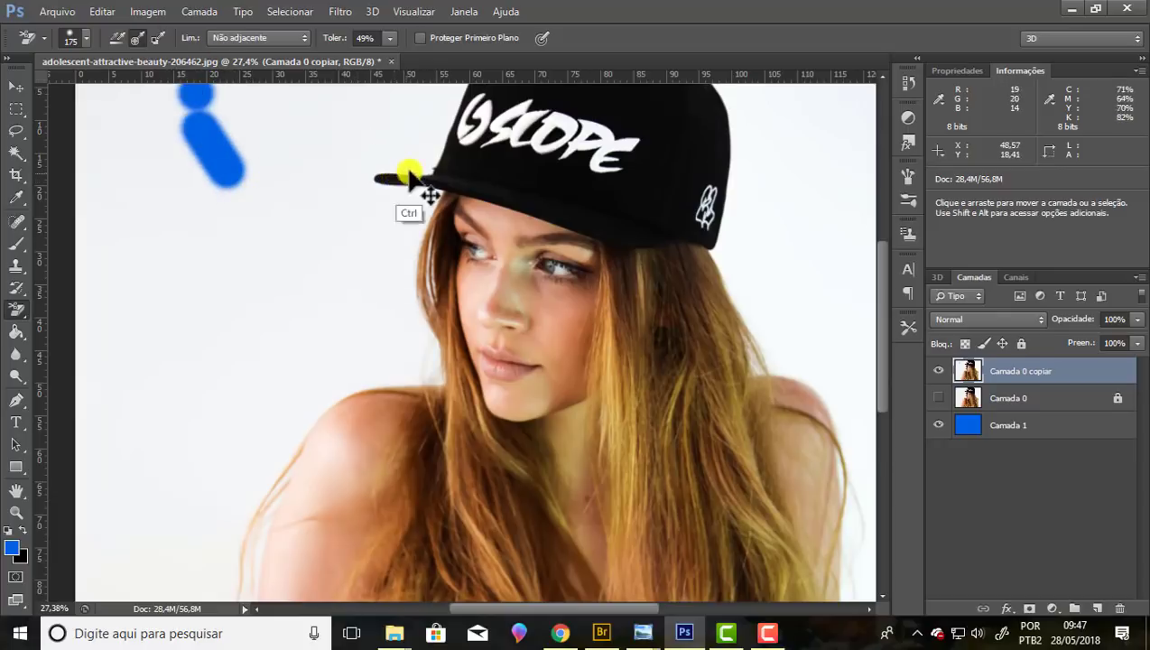
key(ctrl+z)
drag(886, 274, 881, 238)
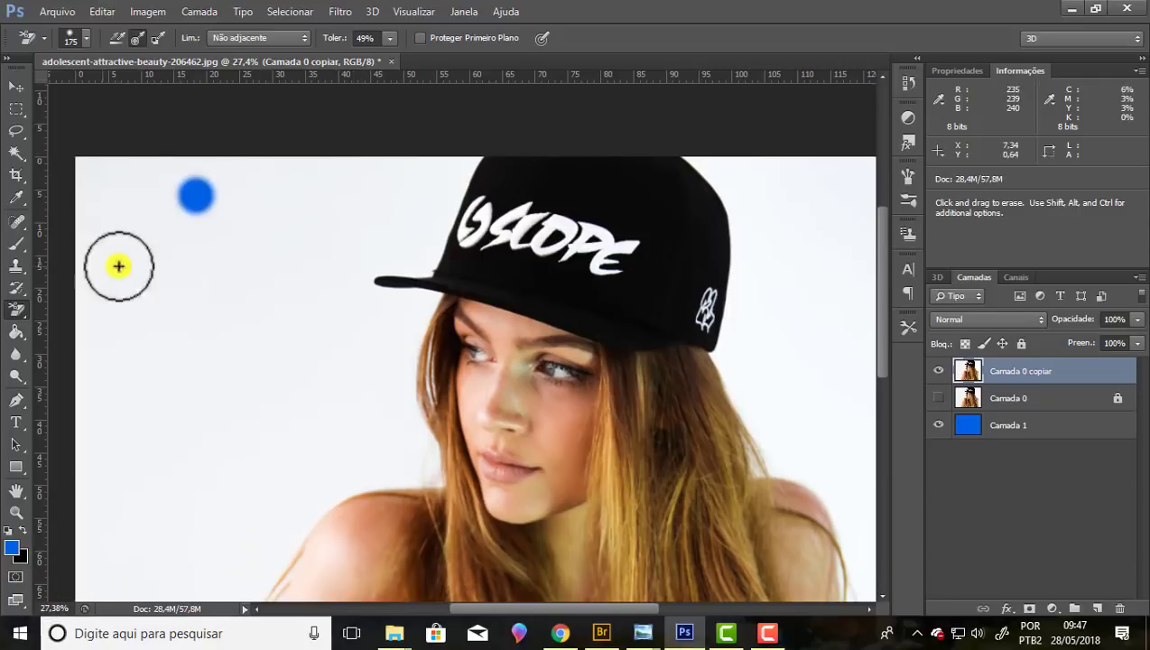
mouse_move(341, 352)
mouse_down()
mouse_move(397, 334)
mouse_move(410, 373)
mouse_move(420, 369)
mouse_move(431, 456)
mouse_move(419, 412)
mouse_move(429, 303)
mouse_move(361, 315)
mouse_move(385, 416)
mouse_move(419, 421)
mouse_move(426, 467)
mouse_move(397, 382)
mouse_move(398, 300)
mouse_move(447, 179)
mouse_move(375, 260)
mouse_move(361, 259)
mouse_move(393, 159)
mouse_move(334, 321)
mouse_move(360, 412)
mouse_move(398, 437)
mouse_move(415, 397)
mouse_up()
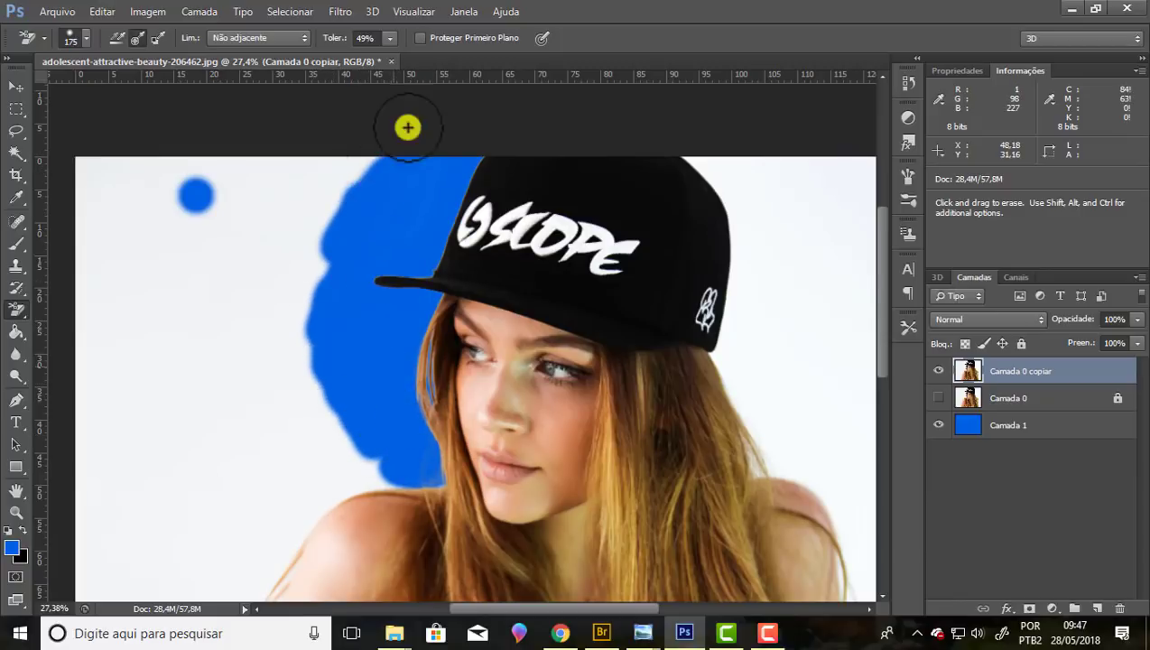
mouse_move(767, 176)
mouse_down()
mouse_move(798, 179)
mouse_move(712, 151)
mouse_move(744, 221)
mouse_move(731, 349)
mouse_up()
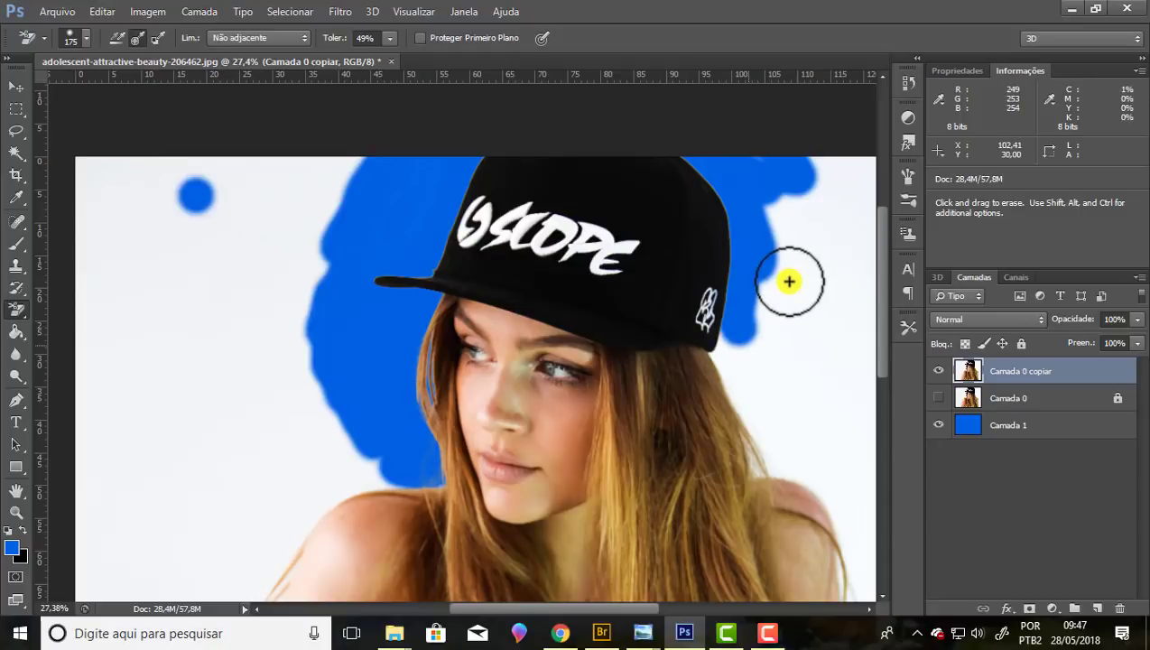
mouse_move(778, 306)
mouse_down()
mouse_move(721, 472)
mouse_move(752, 360)
mouse_move(729, 372)
mouse_move(734, 346)
mouse_up()
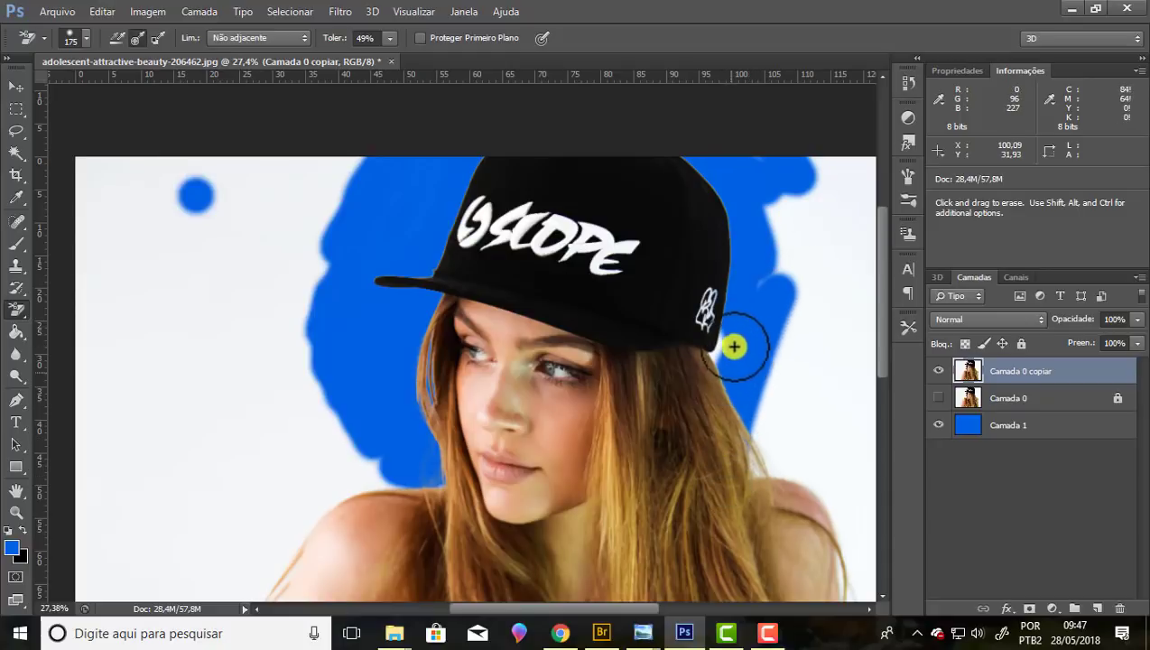
scroll(803, 338, down, 1)
scroll(791, 328, down, 2)
Step: Erase the white background beside the right shoulder
scroll(782, 326, down, 1)
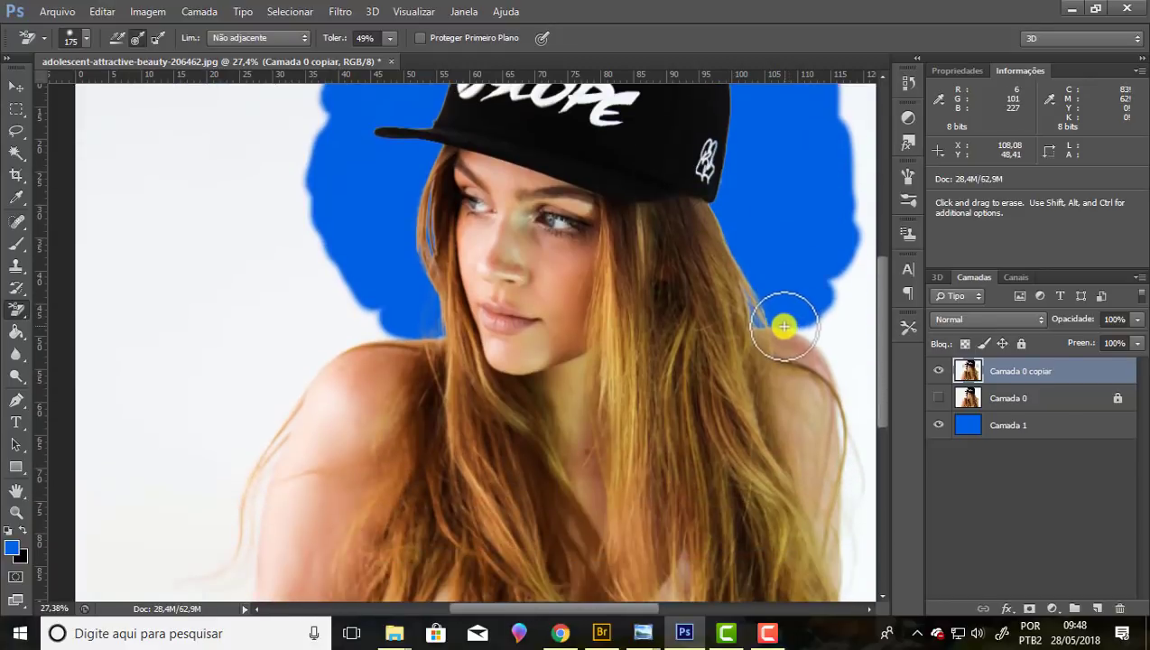
scroll(783, 324, down, 2)
scroll(782, 324, down, 1)
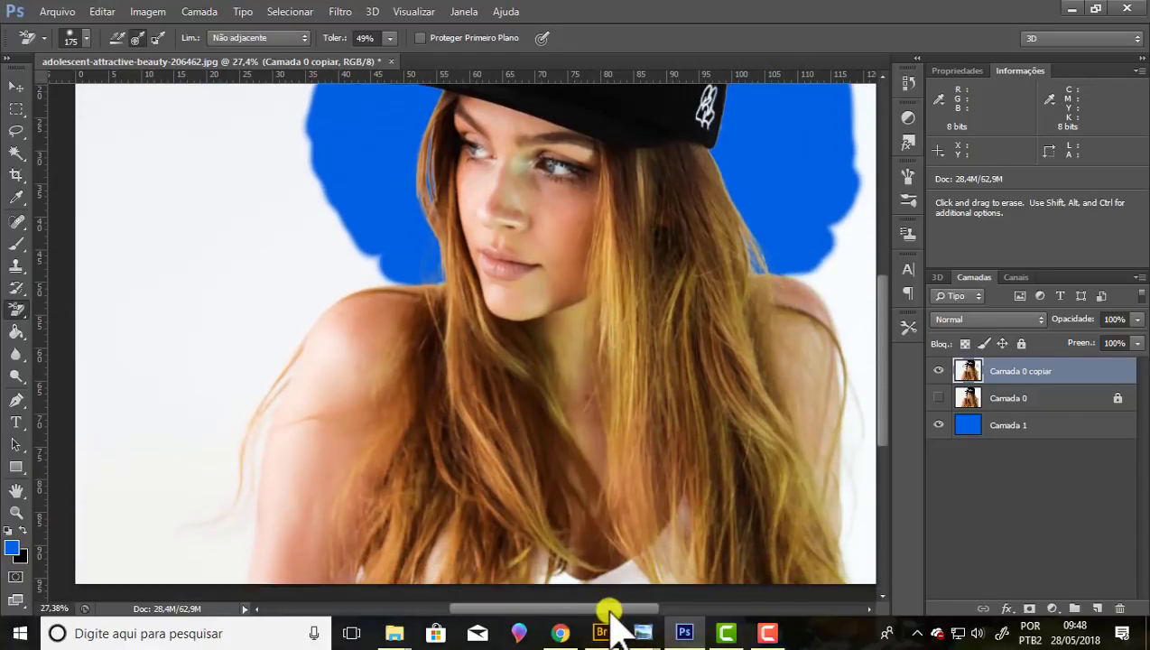
drag(610, 609, 673, 610)
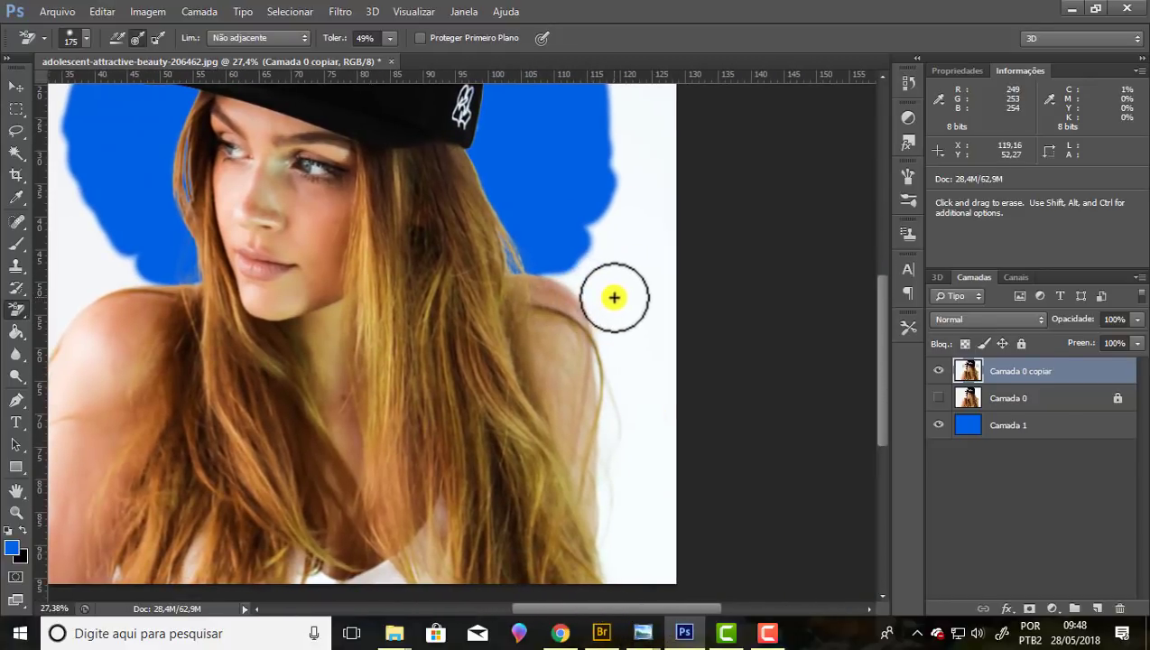
mouse_move(614, 296)
mouse_down()
mouse_move(548, 259)
mouse_move(611, 316)
mouse_move(617, 541)
mouse_move(626, 559)
mouse_move(672, 570)
mouse_move(644, 279)
mouse_move(608, 246)
mouse_move(654, 366)
mouse_move(632, 206)
mouse_move(662, 139)
mouse_move(618, 125)
mouse_move(682, 135)
mouse_move(641, 85)
mouse_up()
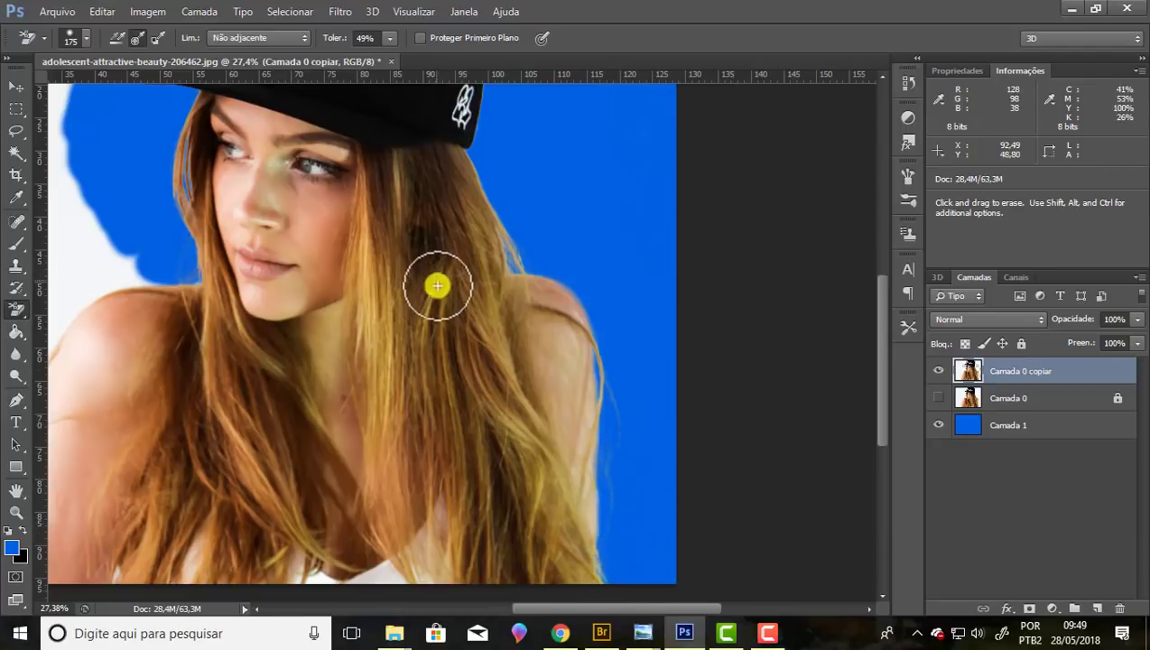
Step: Pan left and erase white along the left hair and shoulder edge, undoing one stroke
key(space)
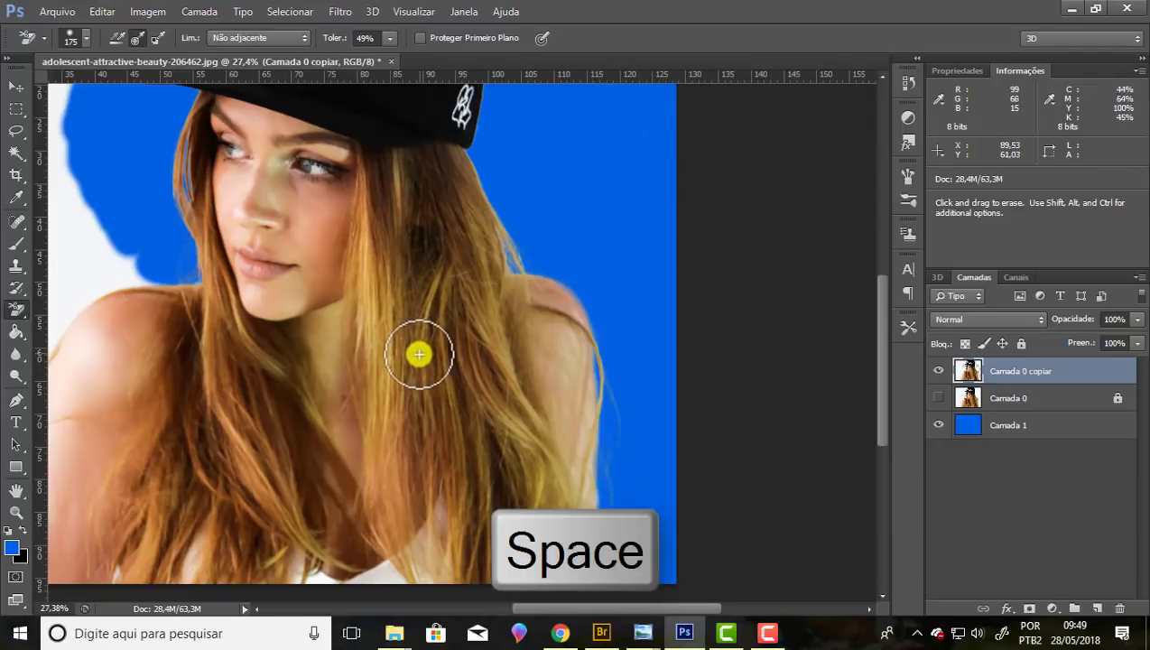
drag(298, 311, 631, 285)
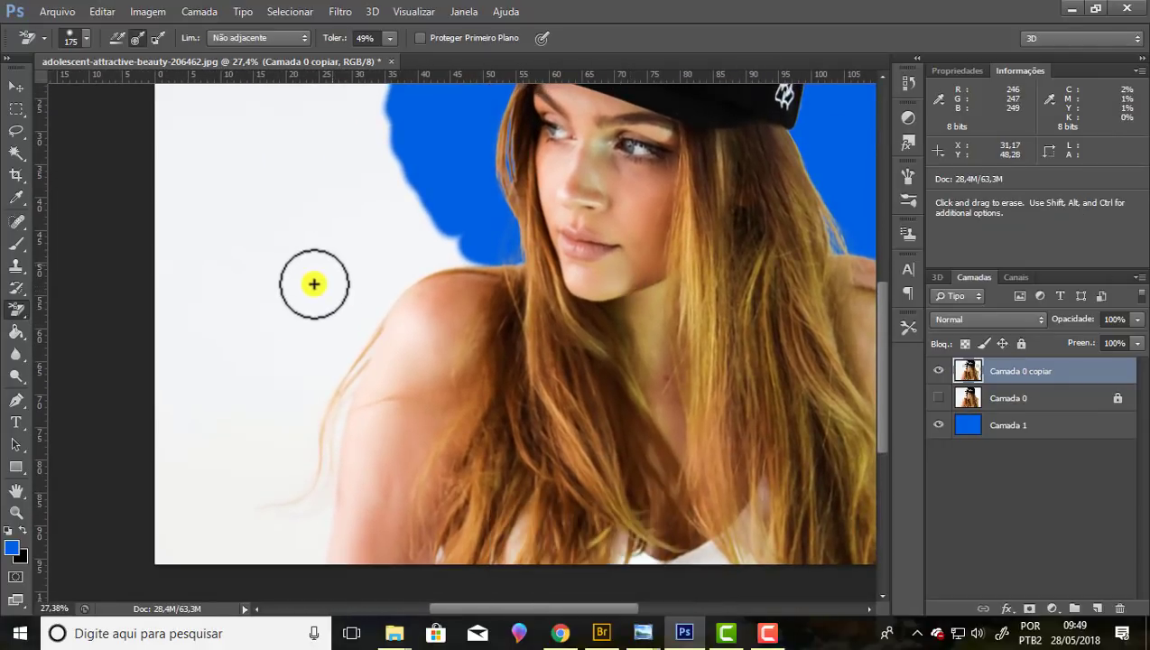
drag(388, 251, 447, 243)
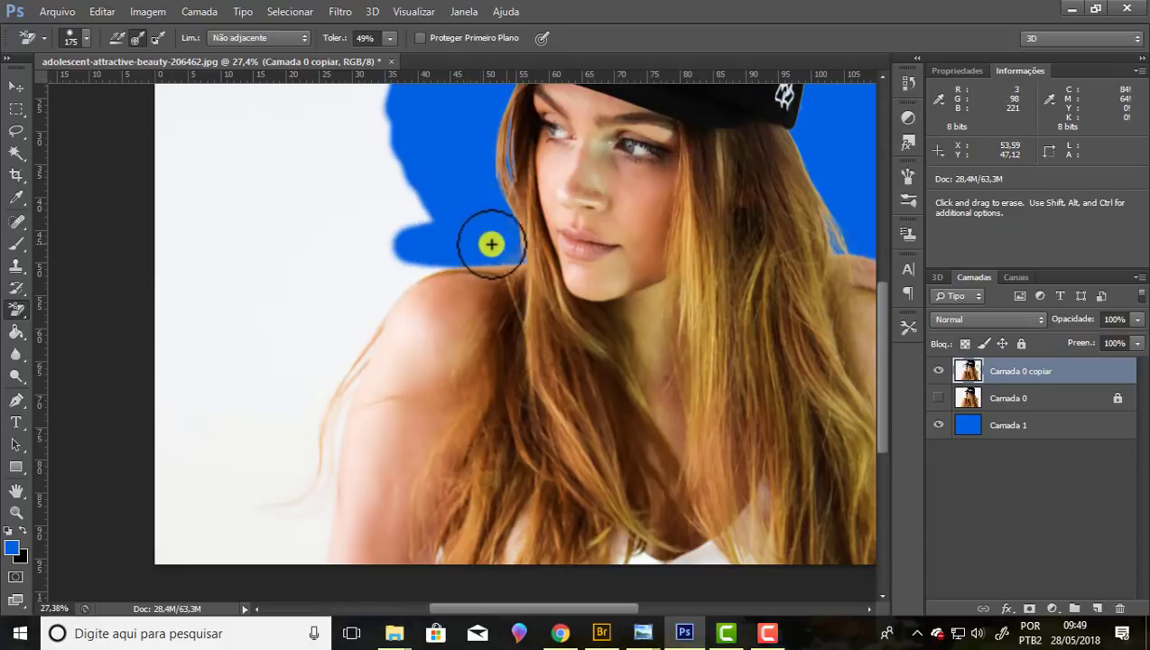
key(ctrl+z)
mouse_move(425, 251)
mouse_down()
mouse_move(367, 287)
mouse_move(378, 295)
mouse_move(347, 334)
mouse_move(315, 413)
mouse_move(303, 562)
mouse_move(298, 472)
mouse_move(299, 517)
mouse_move(274, 501)
mouse_up()
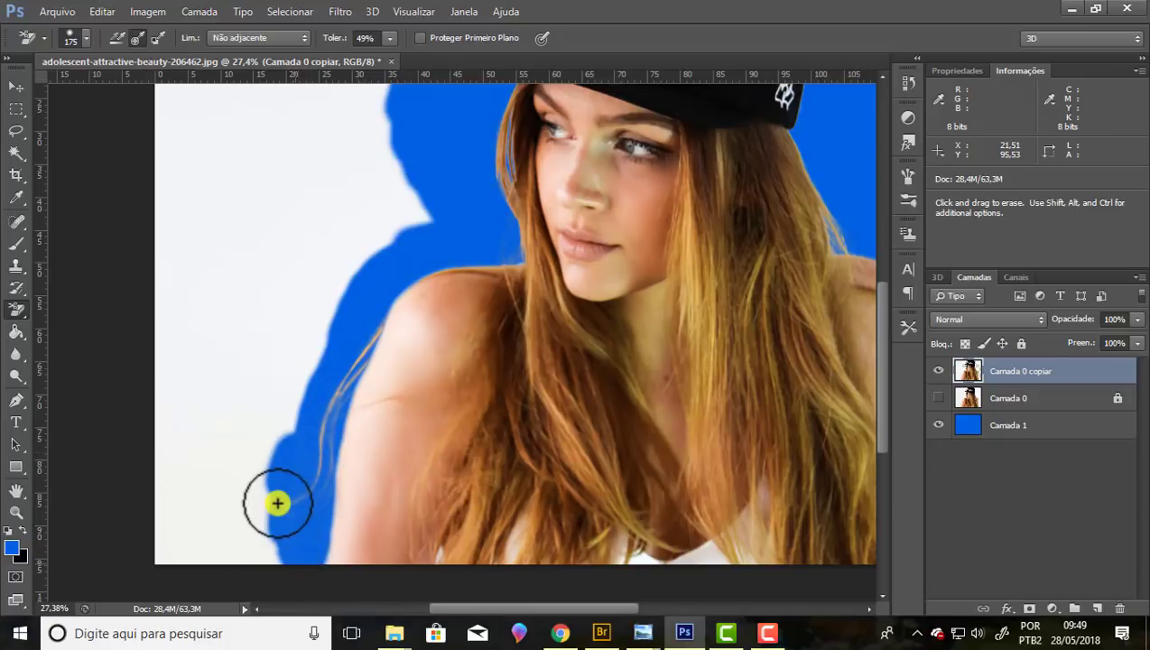
Step: Set the eraser to 175 px, 45% hardness, and erase white beside the left hair
click(81, 41)
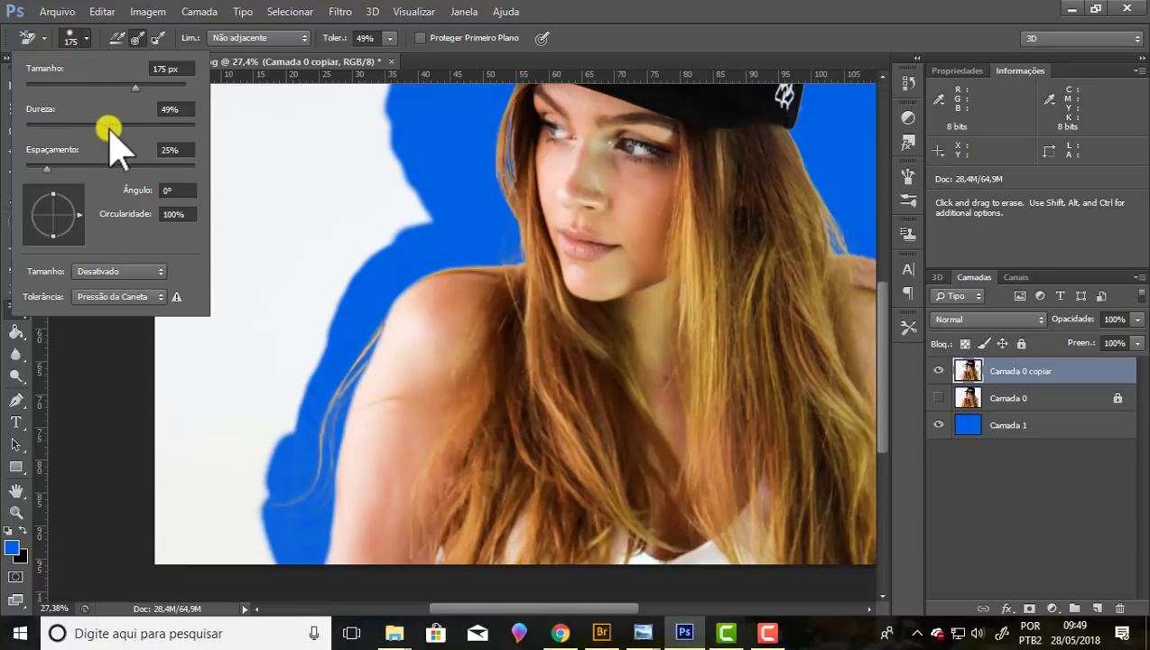
drag(108, 129, 152, 125)
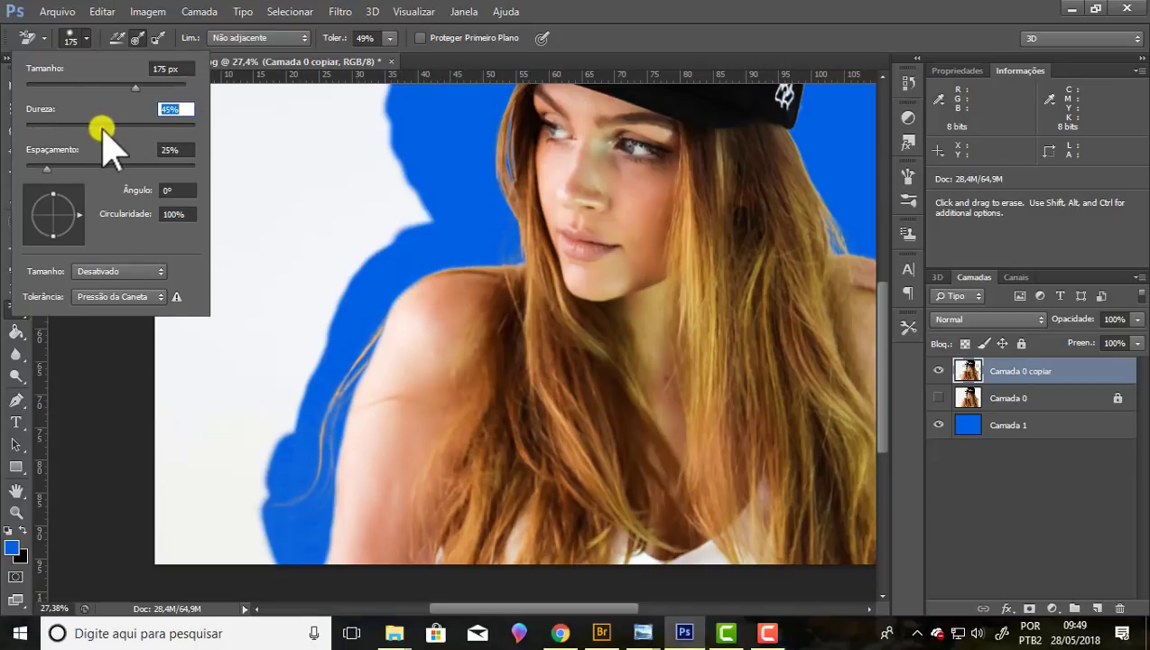
click(588, 49)
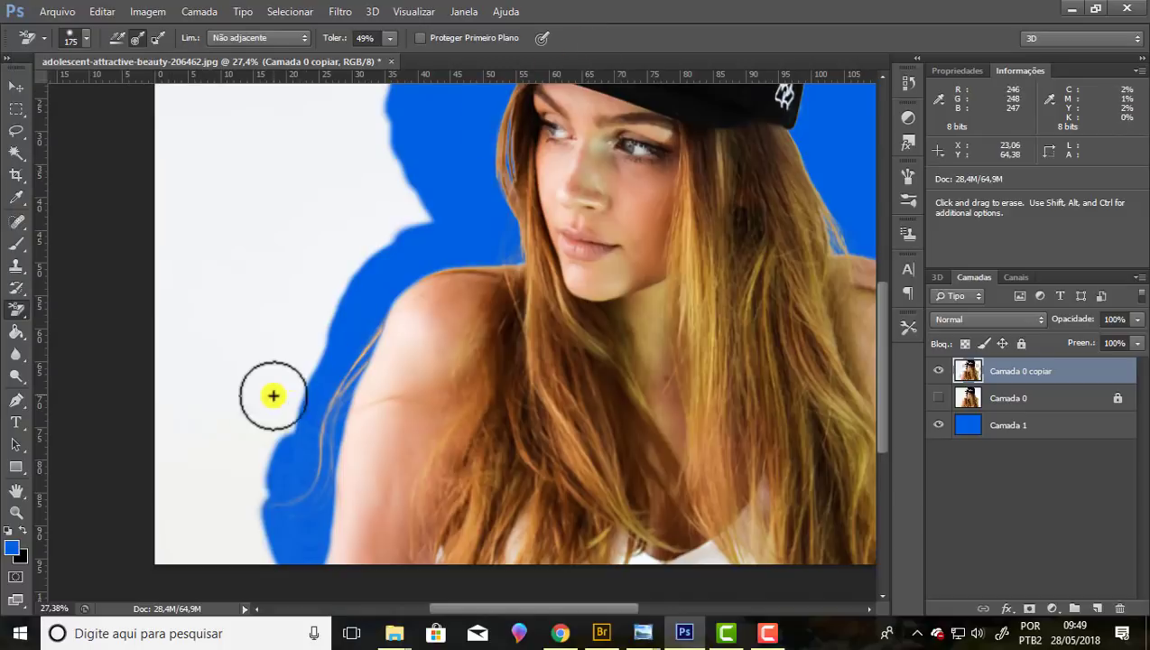
mouse_move(272, 397)
mouse_down()
mouse_move(279, 557)
mouse_move(310, 390)
mouse_move(277, 462)
mouse_move(303, 341)
mouse_move(426, 203)
mouse_move(373, 215)
mouse_move(293, 379)
mouse_move(313, 338)
mouse_move(277, 338)
mouse_move(253, 310)
mouse_move(304, 372)
mouse_move(339, 336)
mouse_move(322, 337)
mouse_move(322, 280)
mouse_move(370, 223)
mouse_move(358, 241)
mouse_up()
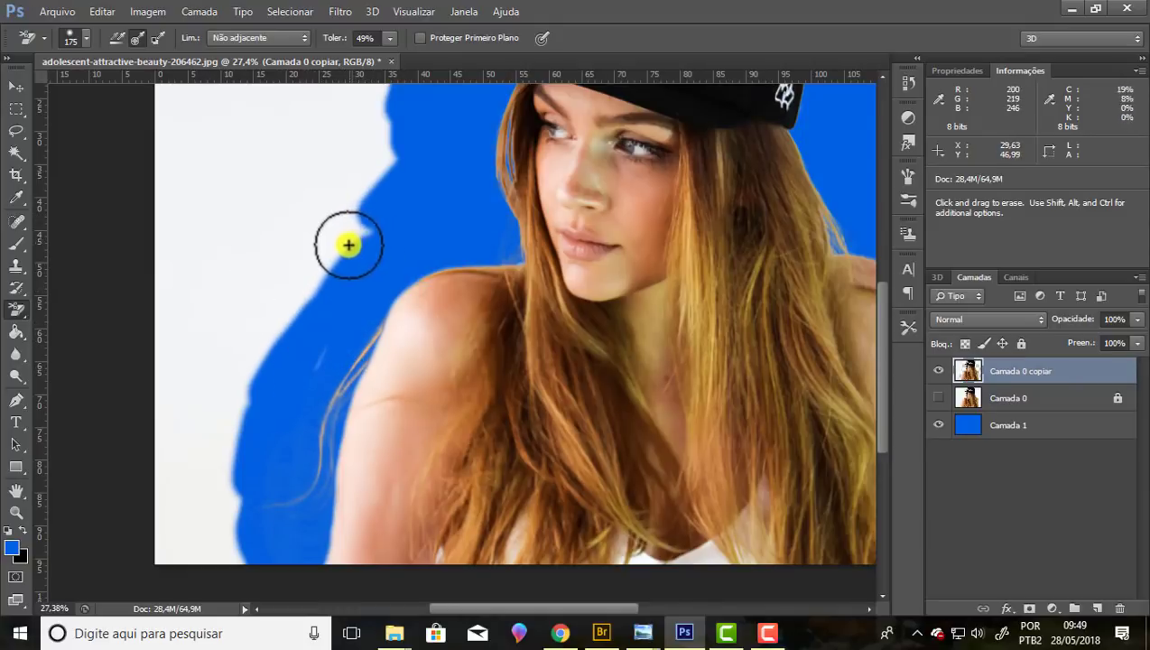
Step: Erase the white top-right corner patch on the Camada 0 copiar layer, leaving an all-blue backdrop
scroll(357, 199, down, 1)
scroll(316, 171, down, 1)
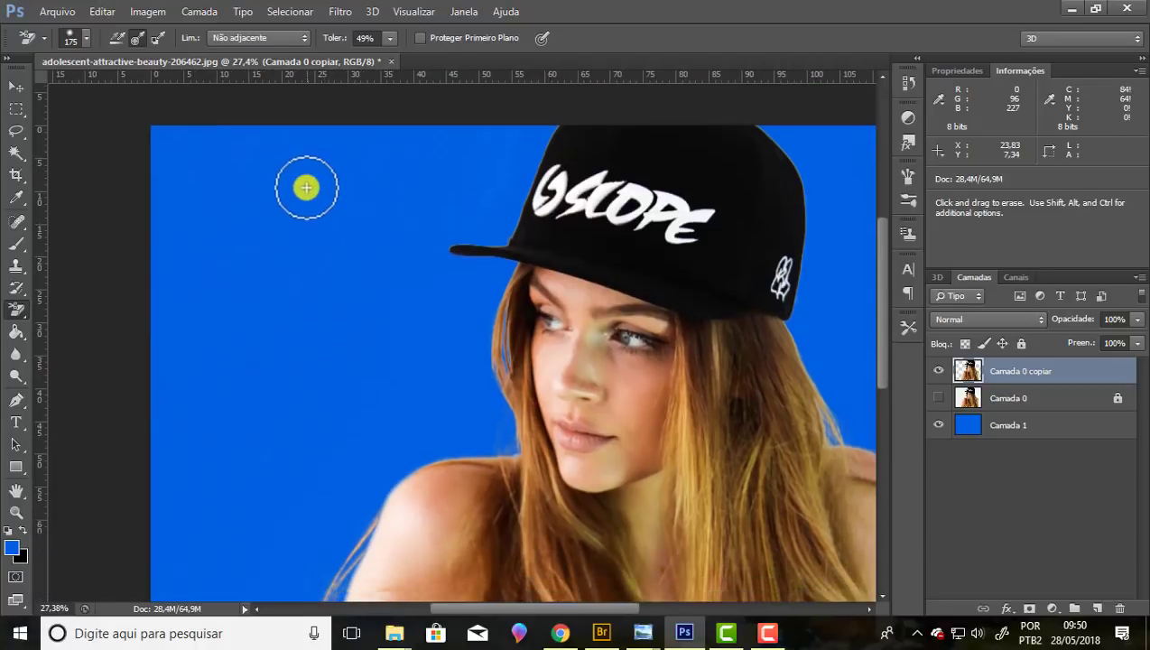
scroll(307, 185, down, 2)
scroll(308, 185, down, 1)
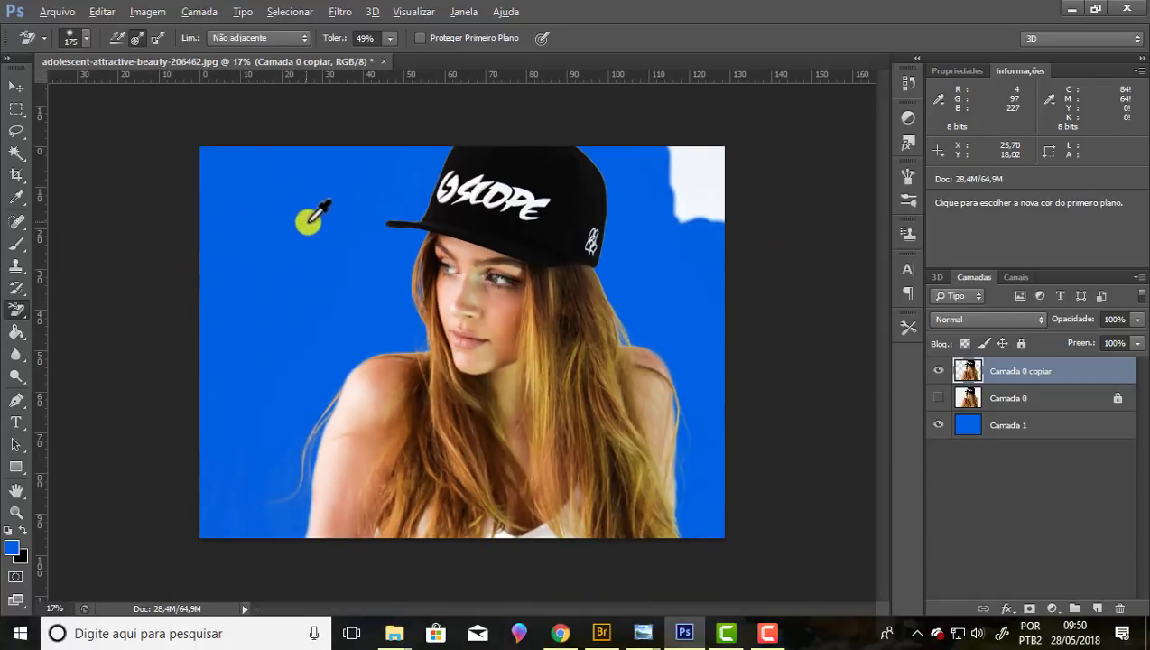
scroll(317, 510, up, 1)
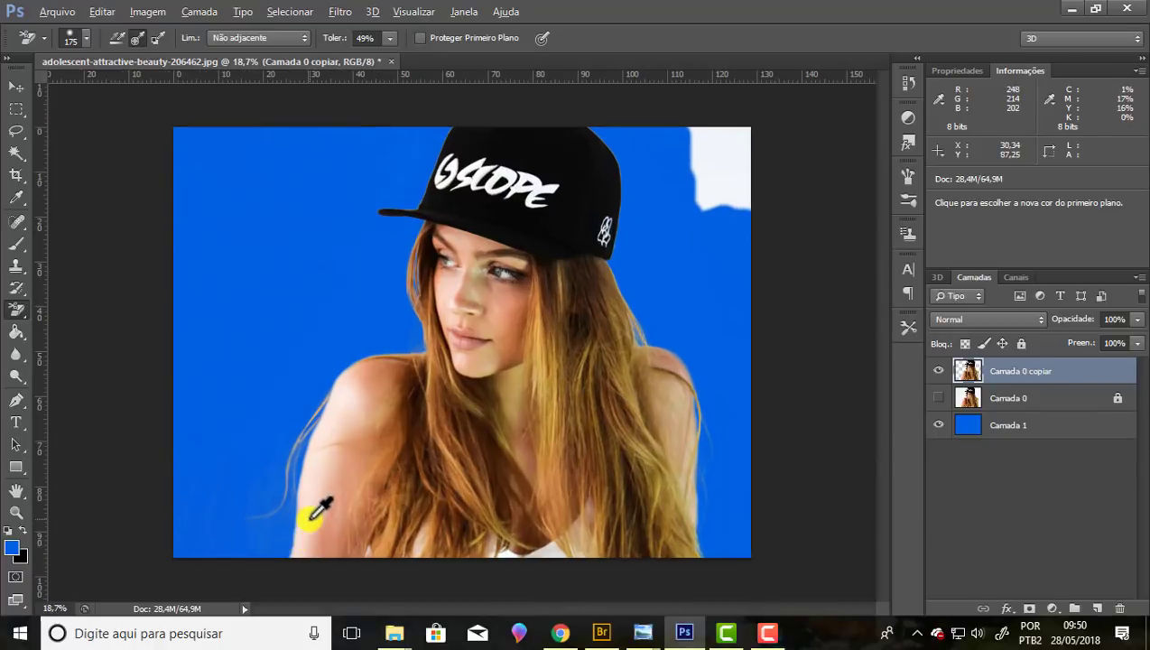
scroll(316, 512, up, 1)
scroll(305, 480, down, 1)
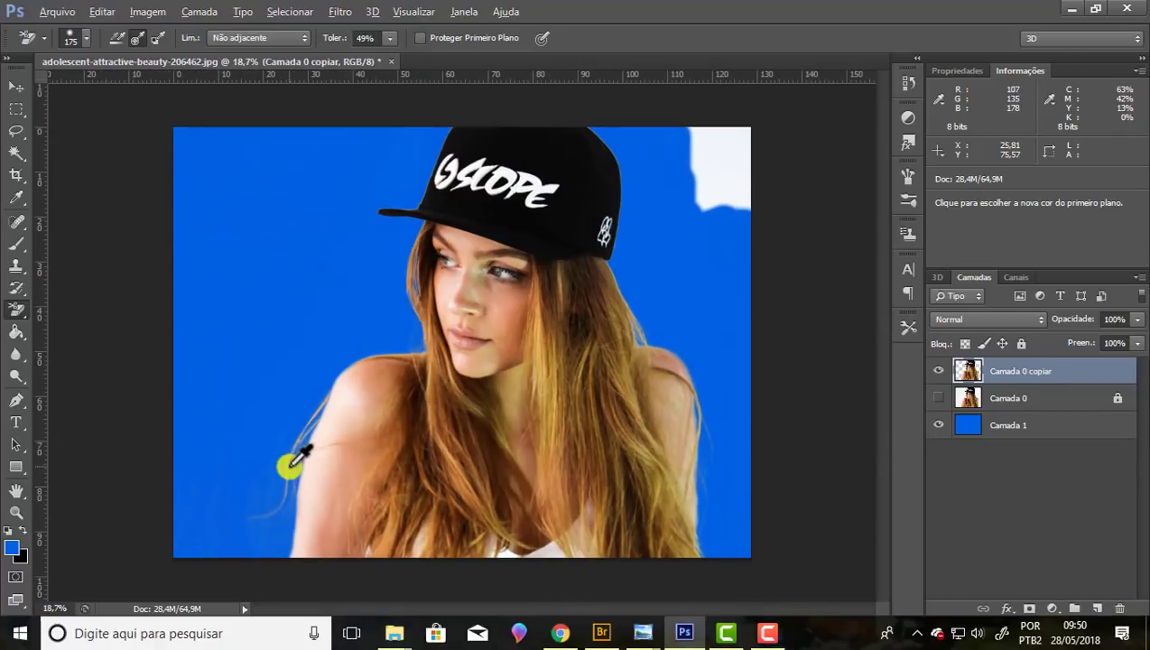
key(alt)
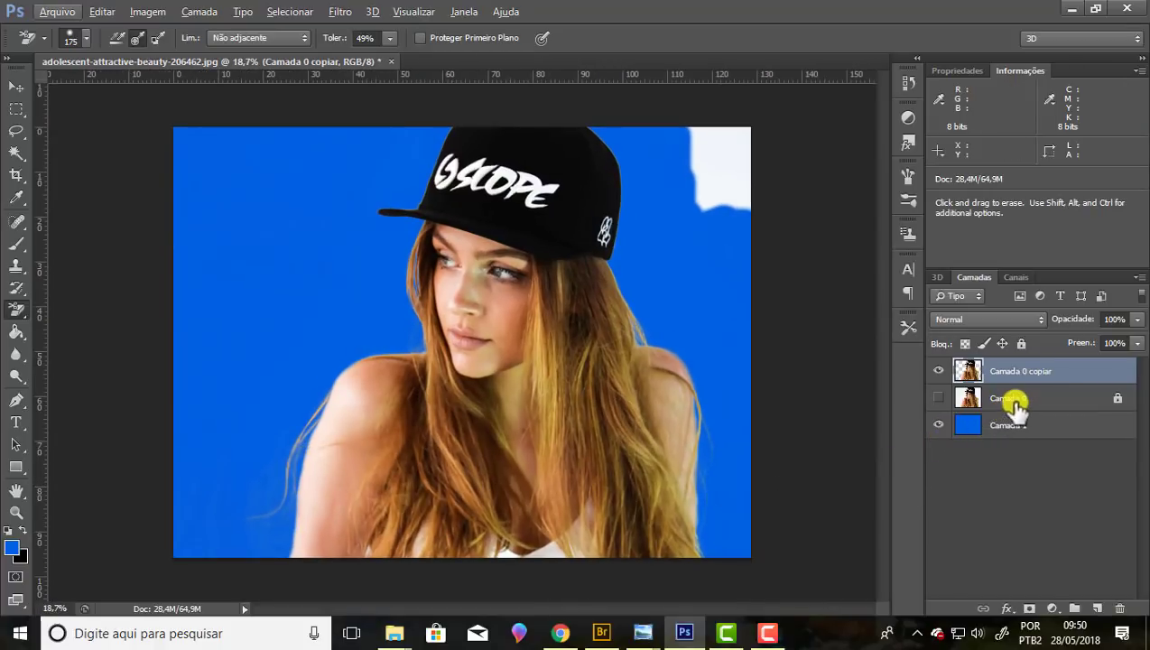
click(1017, 404)
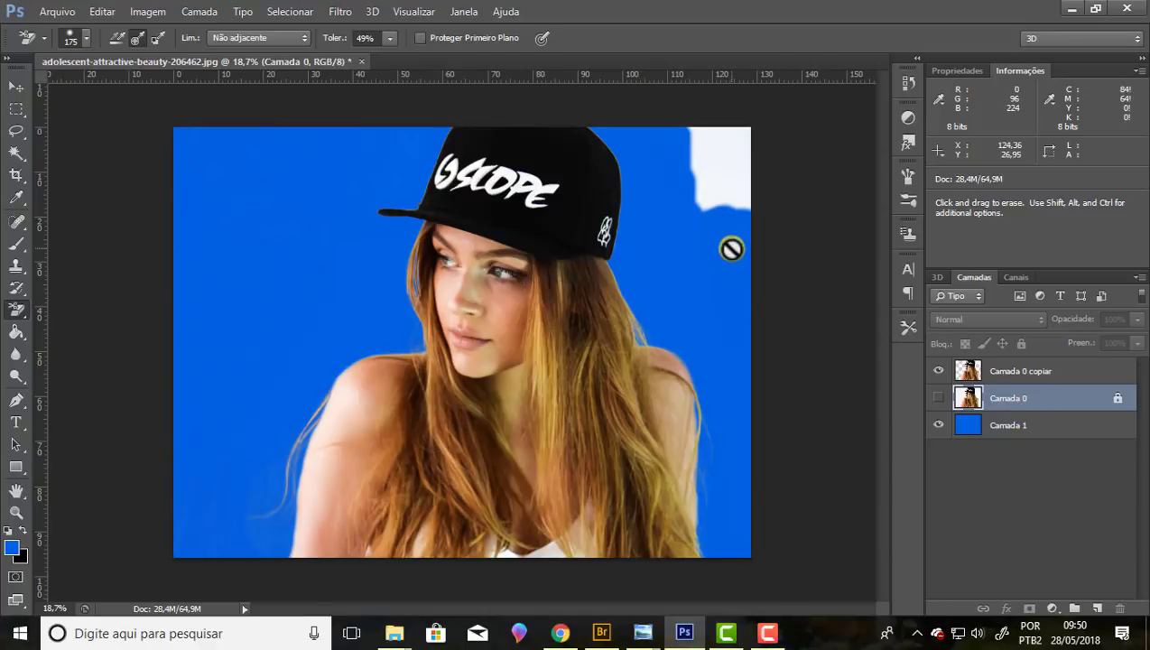
click(975, 370)
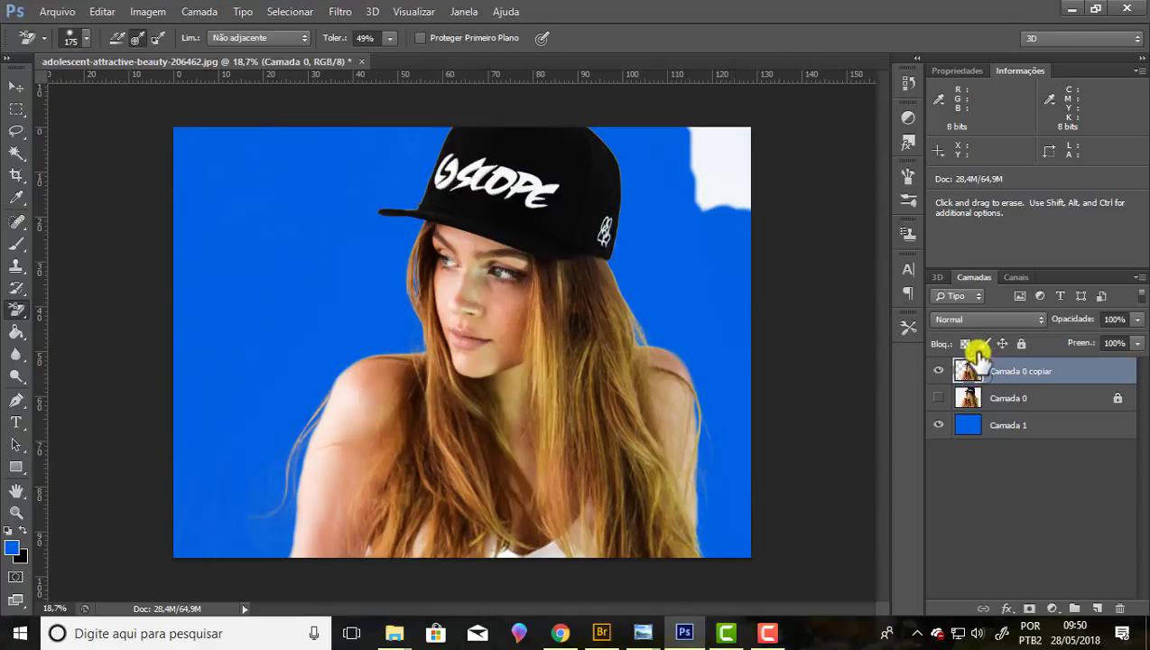
mouse_move(712, 146)
mouse_down()
mouse_move(698, 179)
mouse_move(767, 139)
mouse_up()
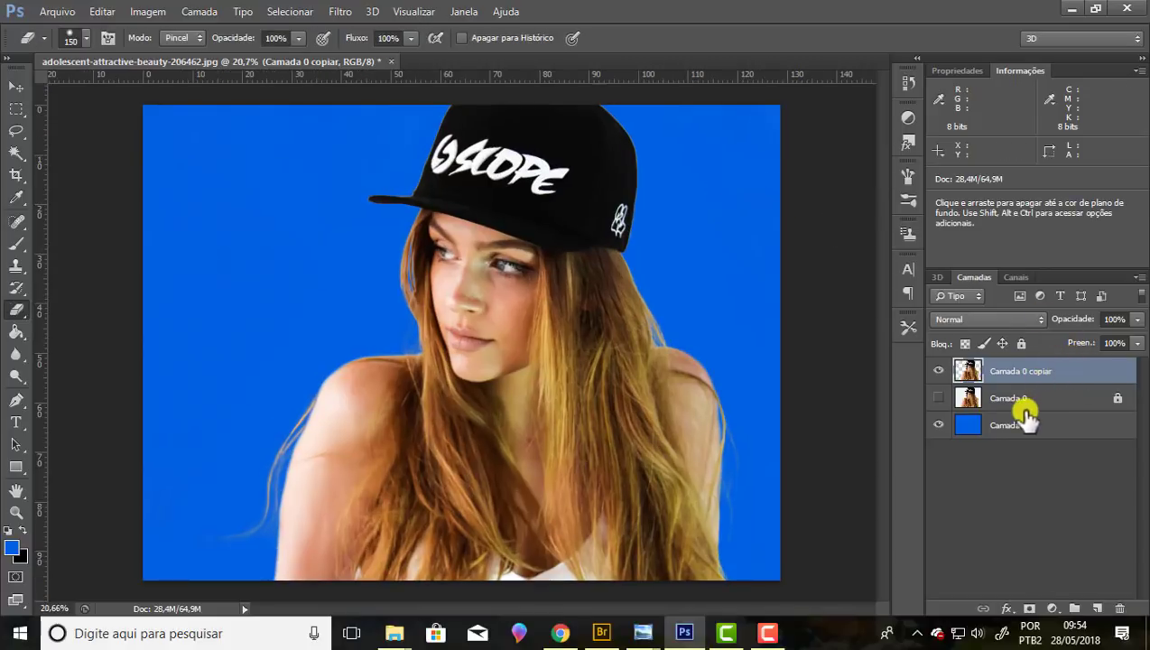
Step: Delete the original Camada 0 and blue Camada 1 layers, keeping only Camada 0 copiar
click(1028, 402)
ctrl+click(1035, 425)
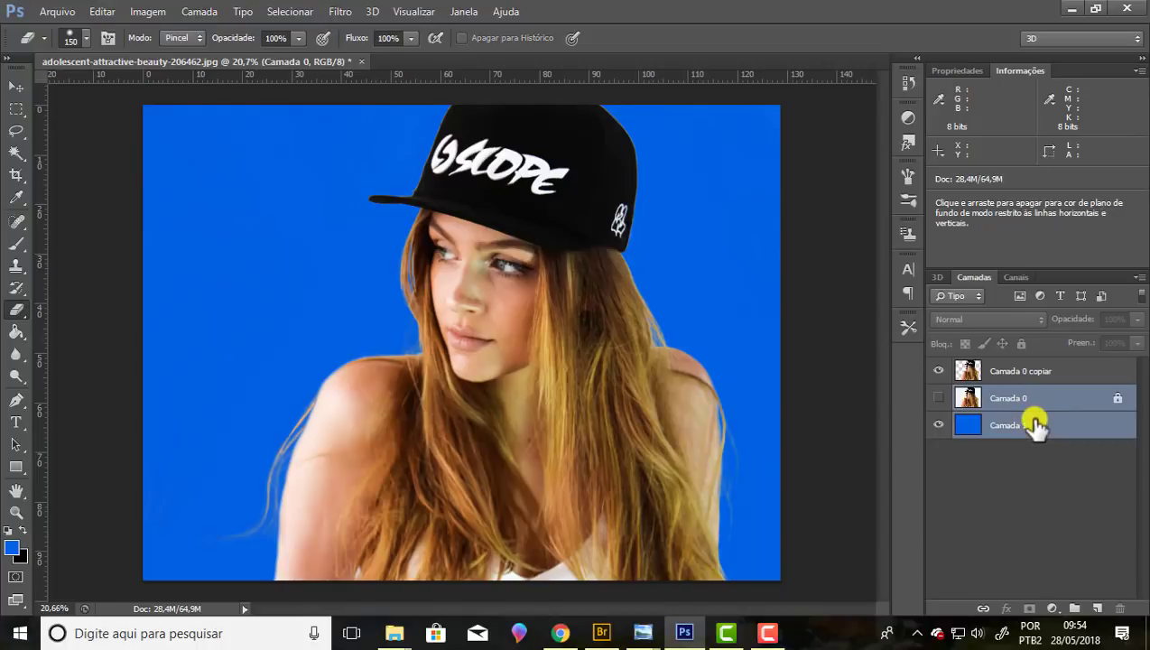
click(939, 397)
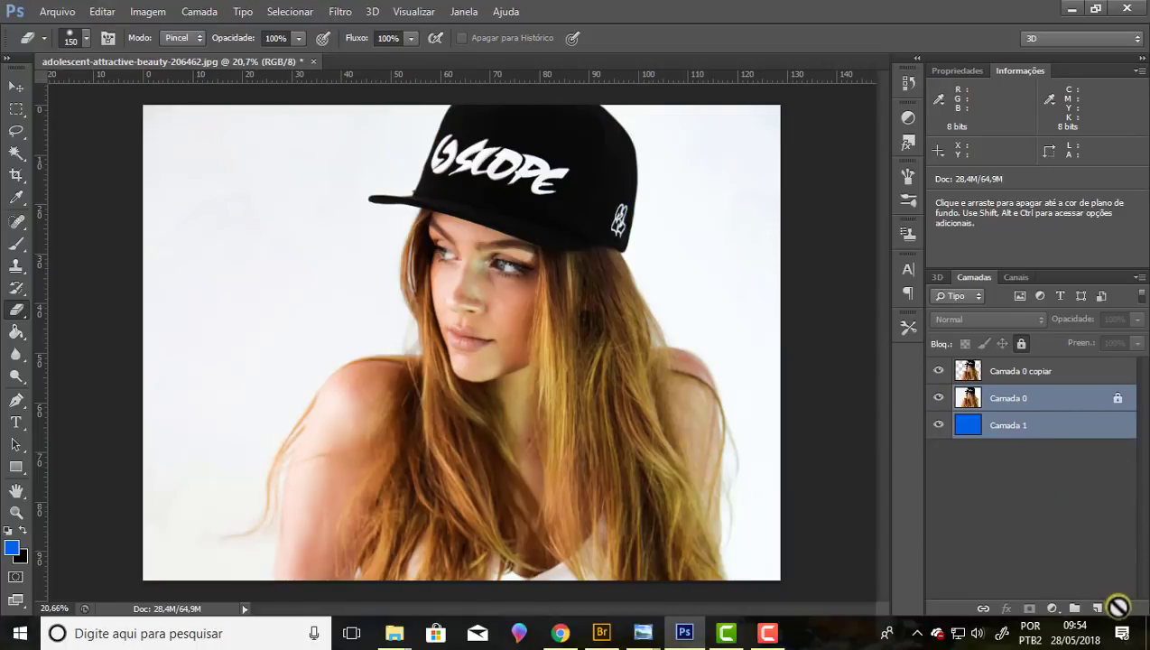
click(1120, 400)
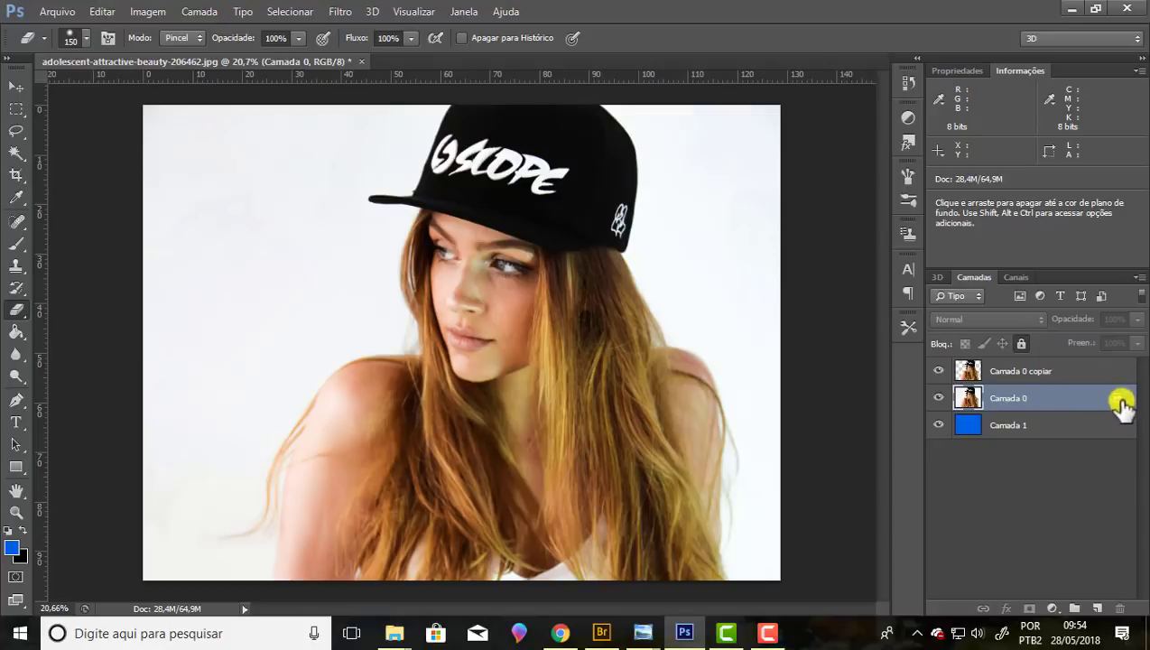
click(1119, 610)
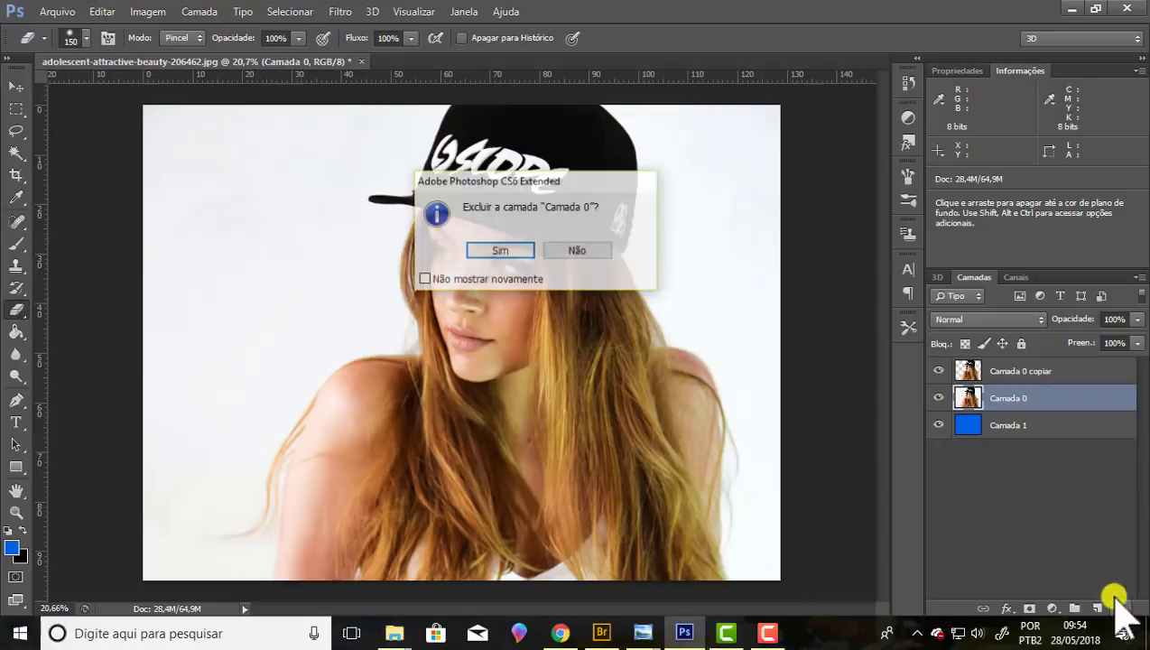
click(503, 251)
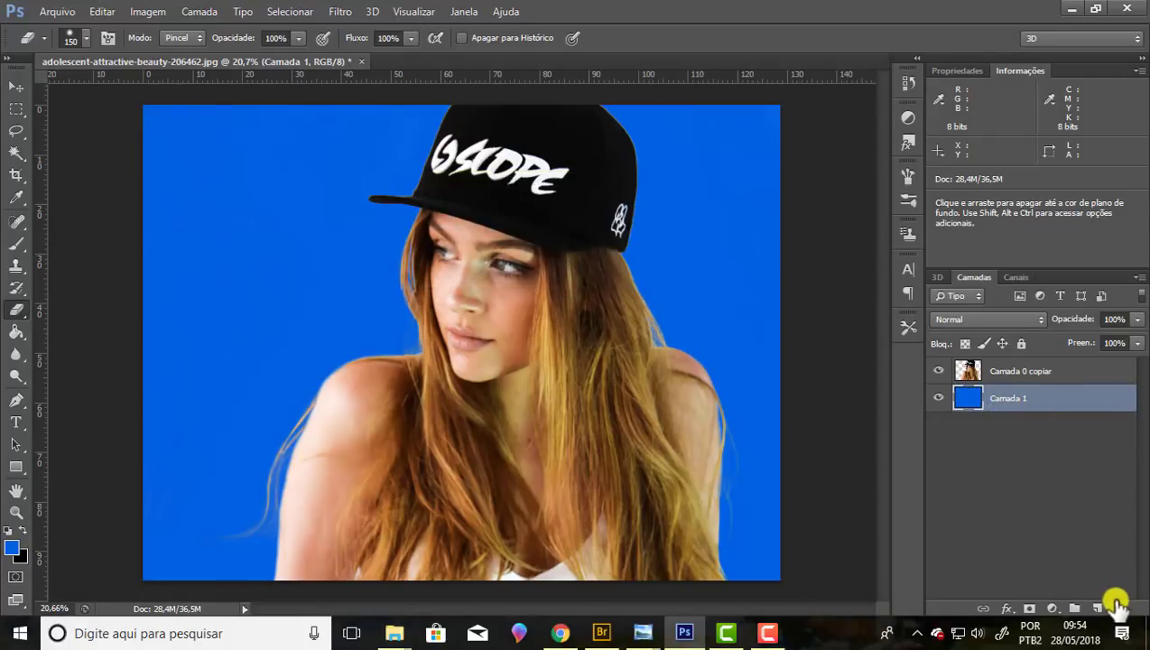
click(1119, 610)
click(508, 250)
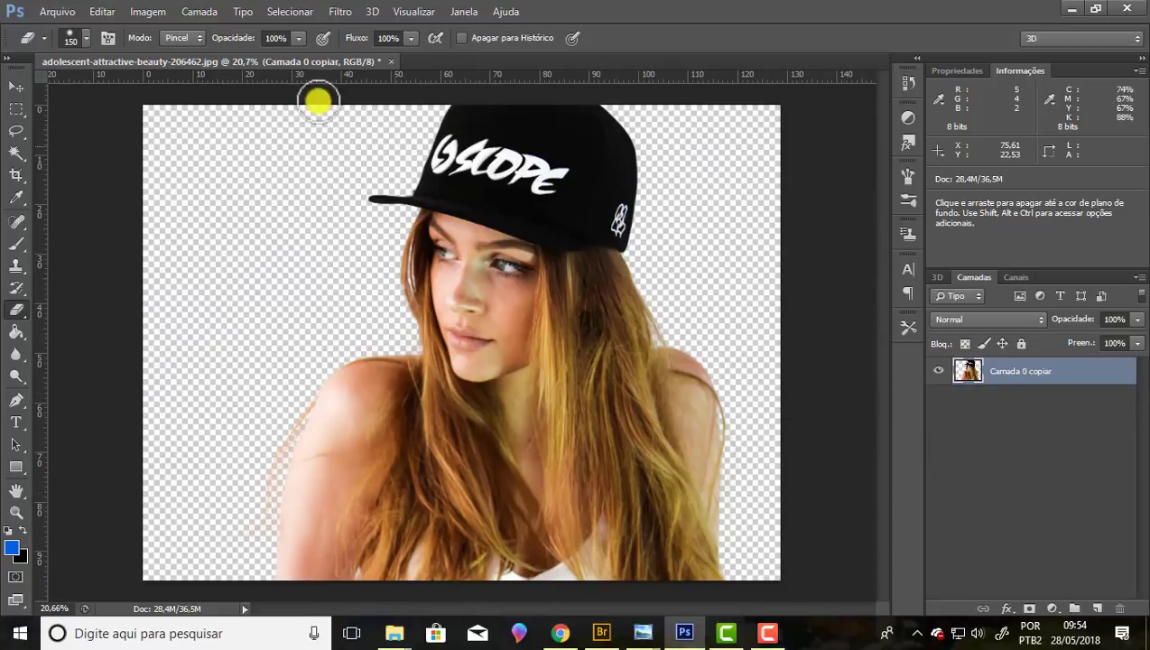
Step: Save the cut-out as mod 03.psd in the recortadas folder with default format options
click(56, 13)
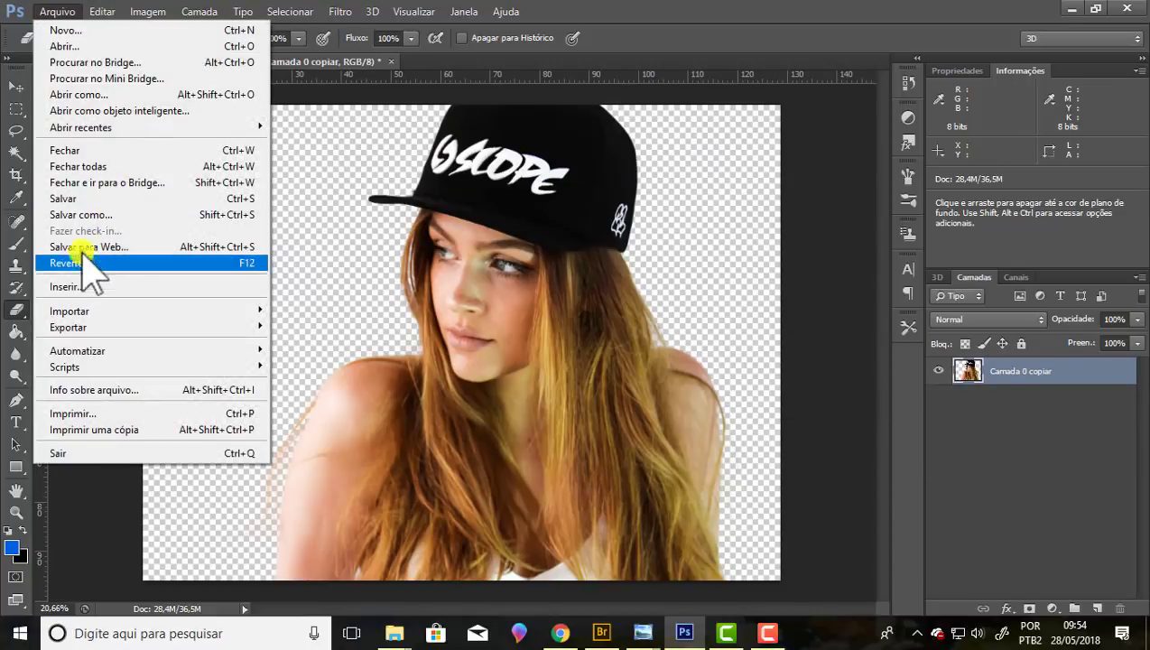
click(83, 215)
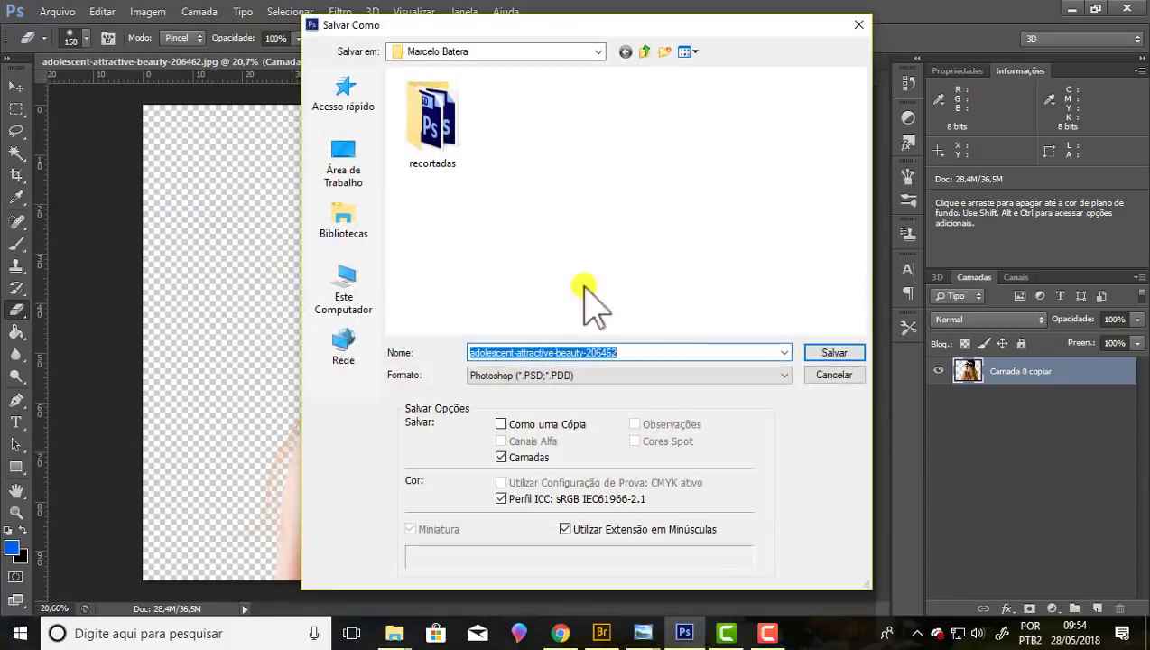
double_click(433, 126)
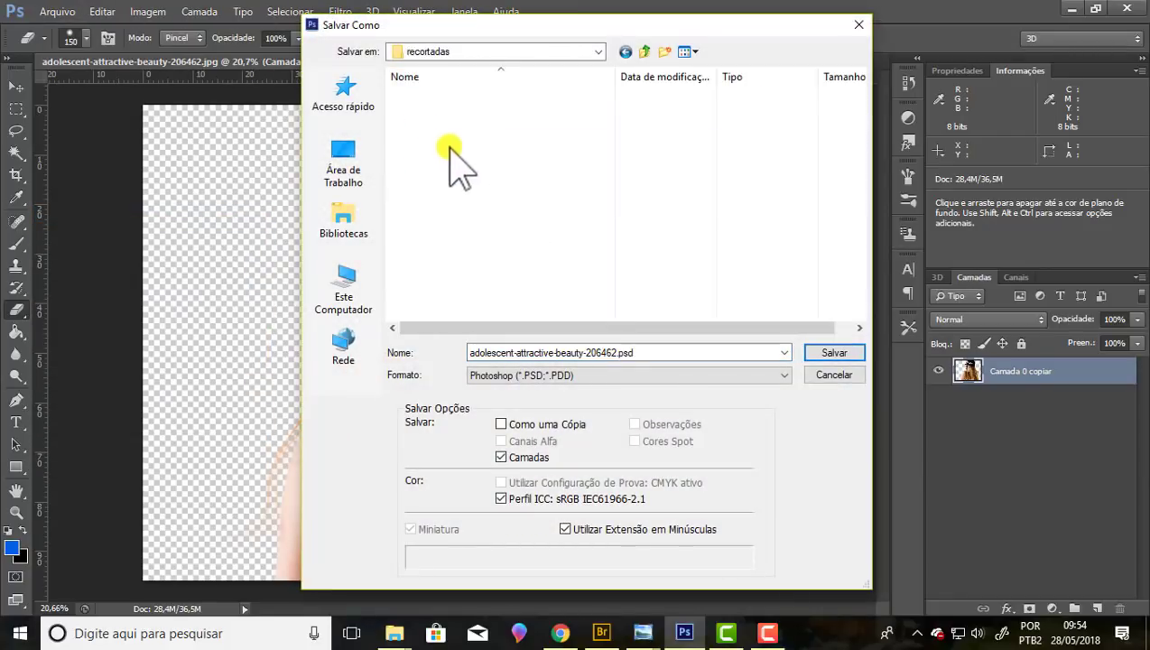
click(661, 357)
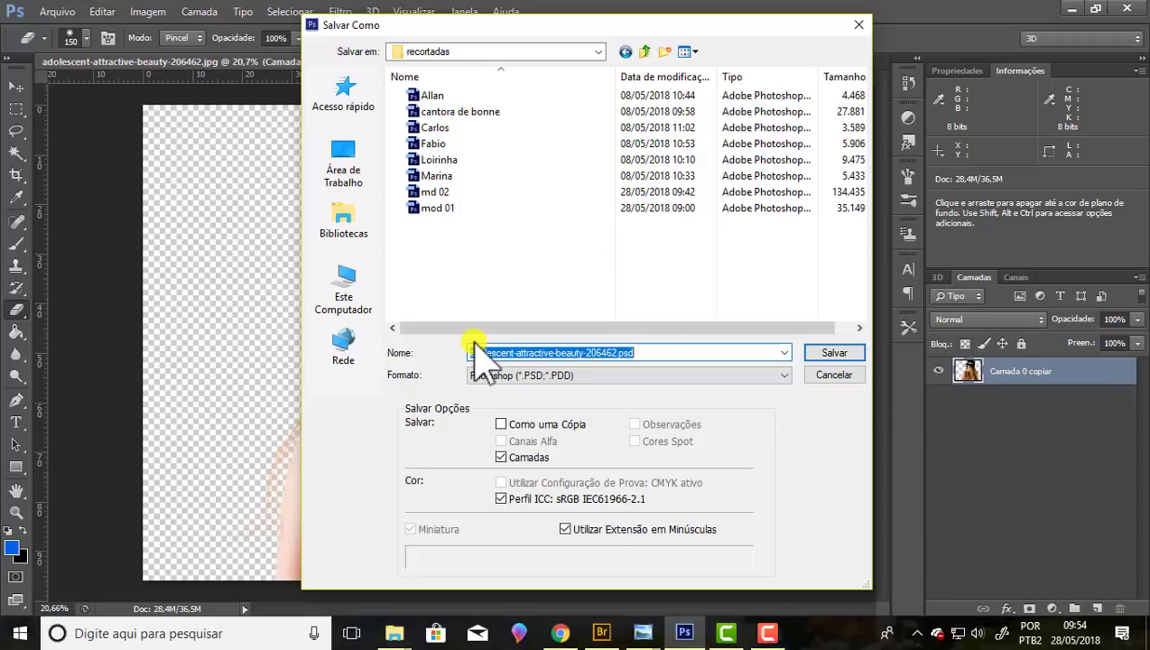
text(mod 0)
text(3)
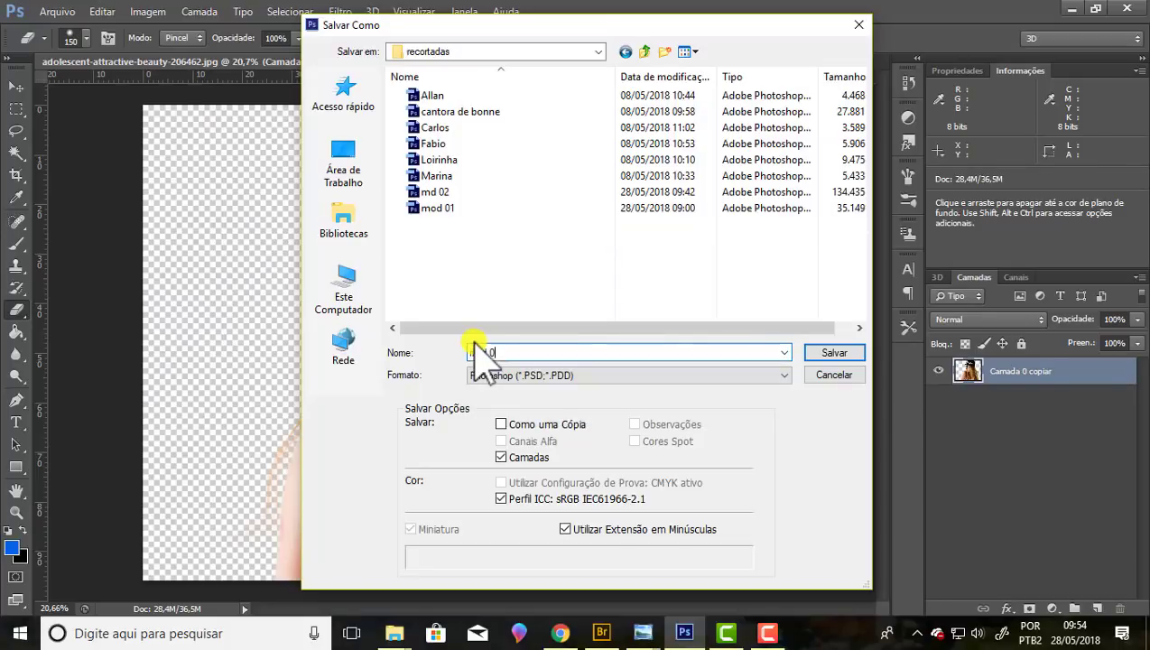
click(816, 353)
click(815, 191)
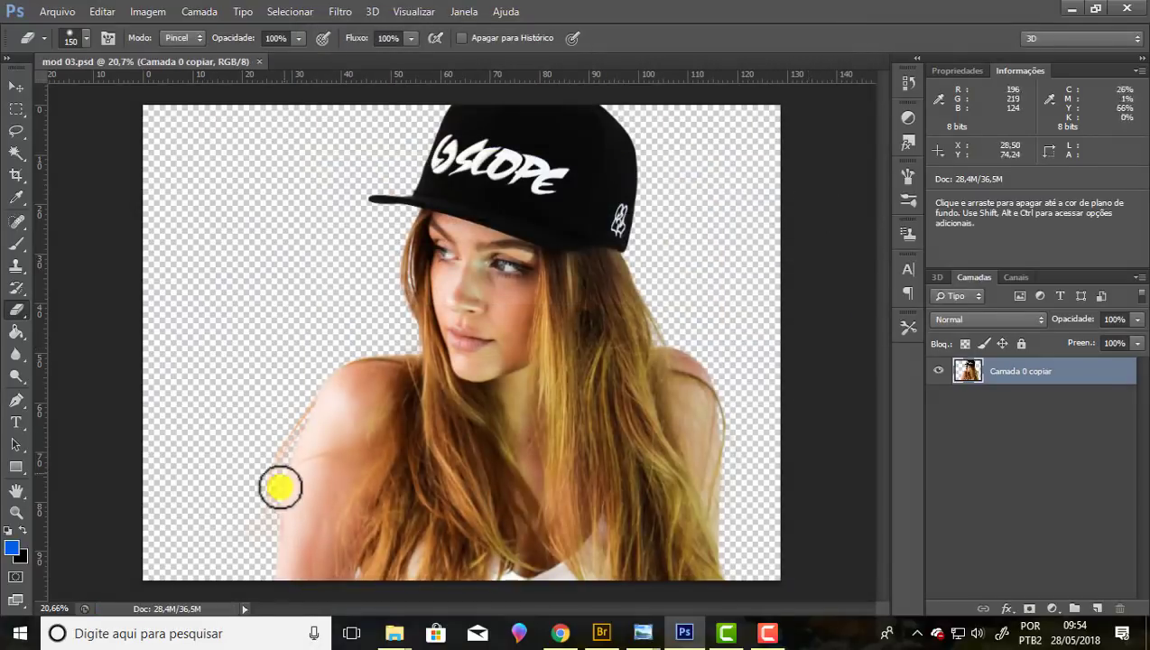
Step: Crop away the empty area left of the woman and save mod 03.psd
click(17, 174)
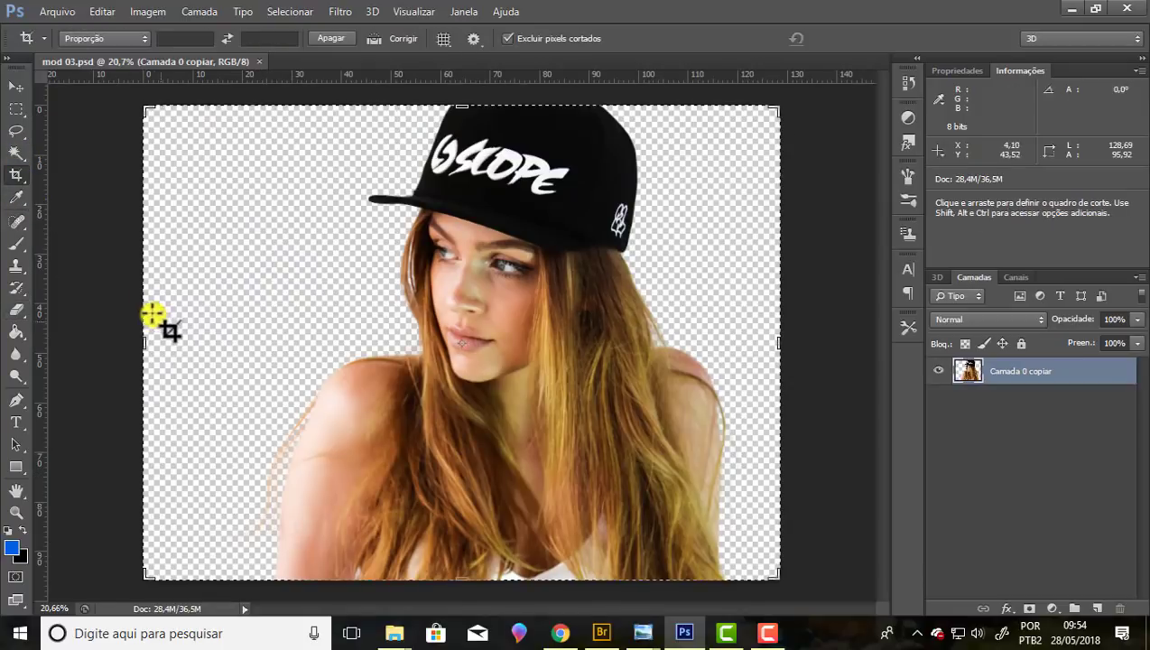
drag(142, 345, 192, 346)
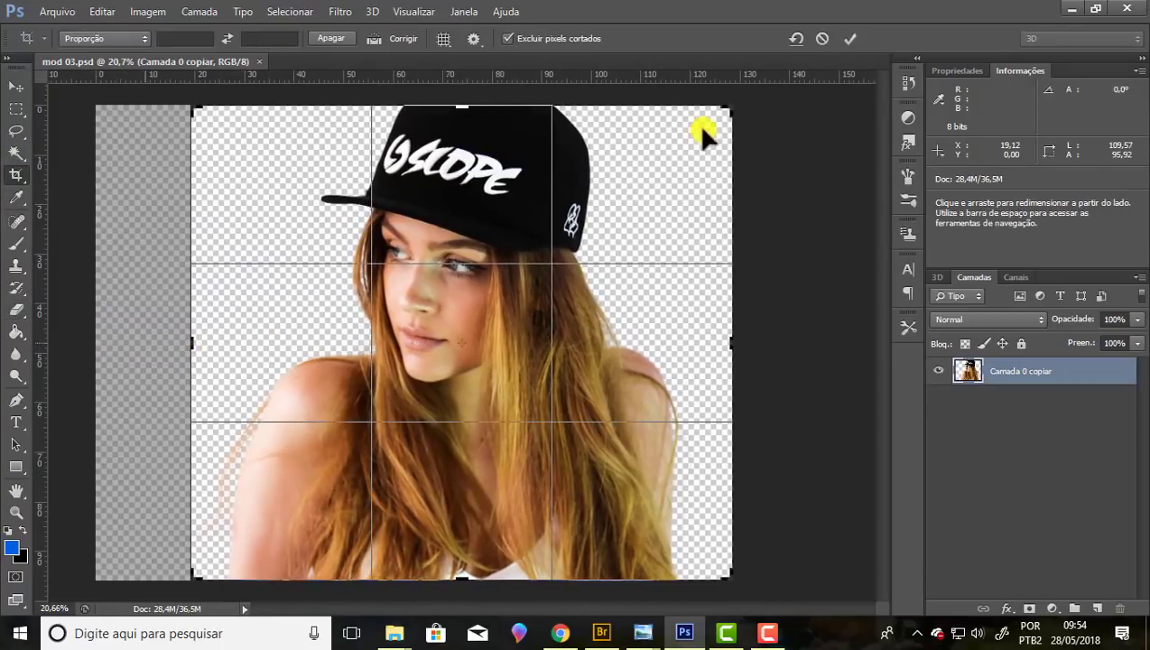
click(849, 40)
click(56, 12)
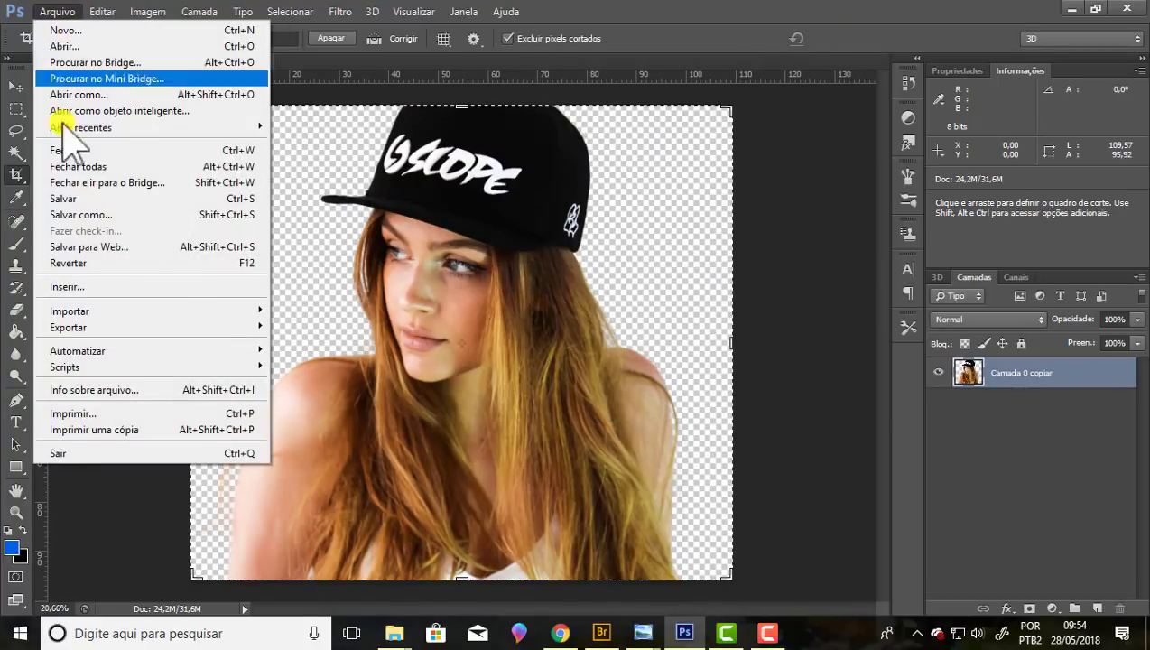
click(70, 200)
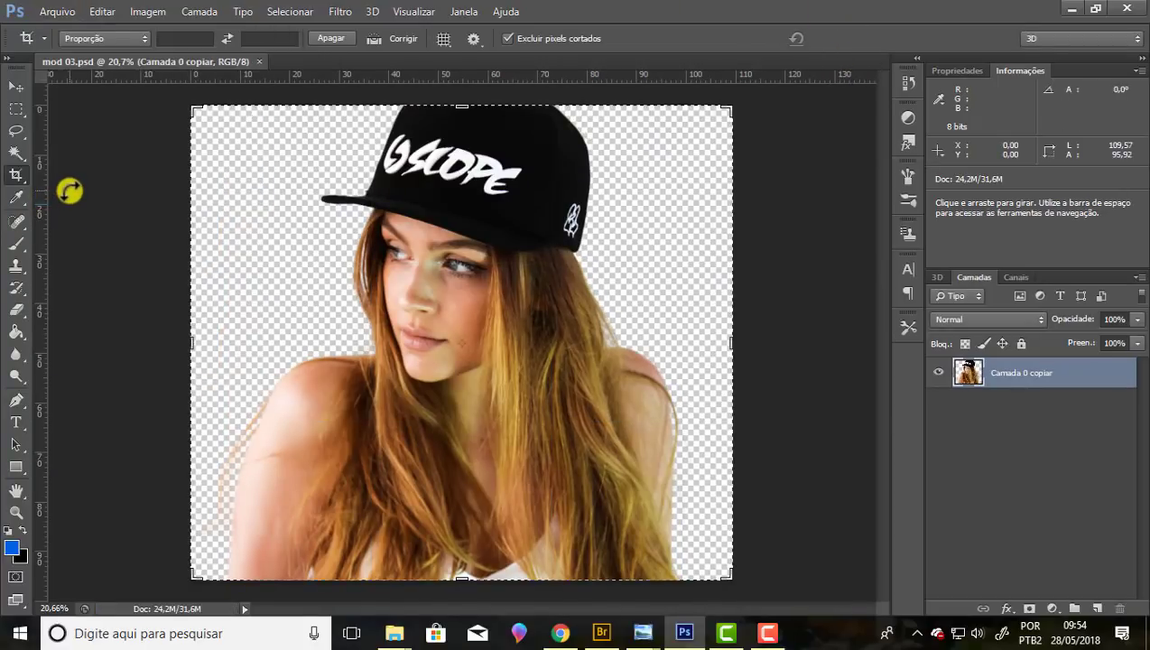
Step: Close mod 03.psd and open adult-attractive-beard-247885 in Windows Photo Viewer
click(258, 62)
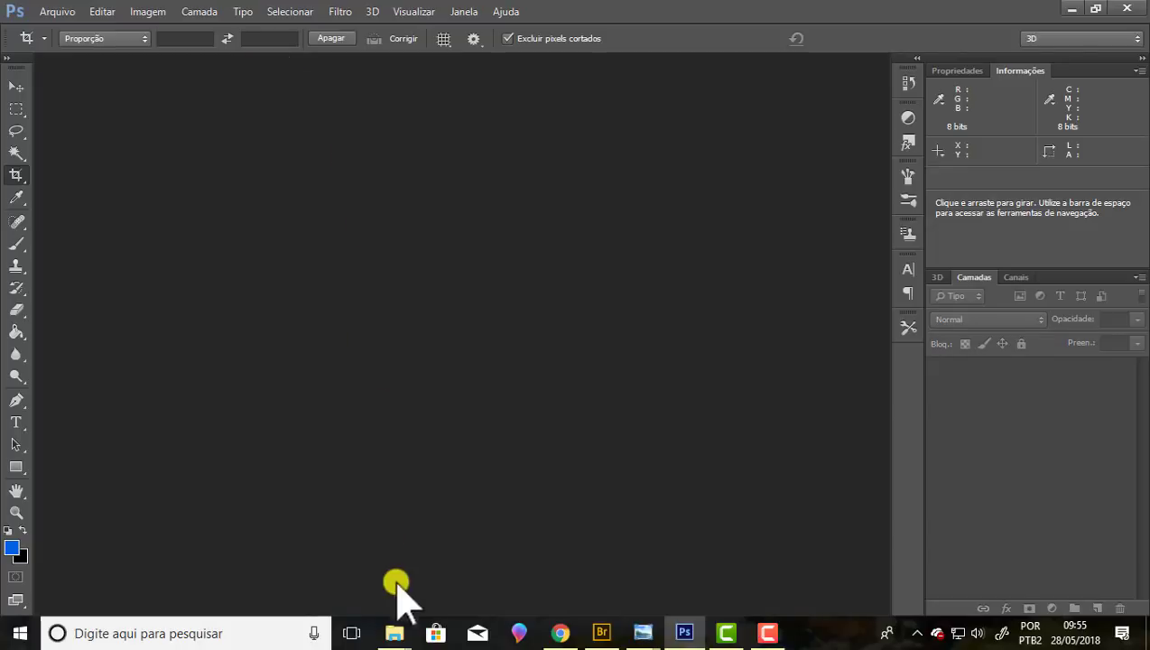
mouse_move(394, 633)
click(356, 600)
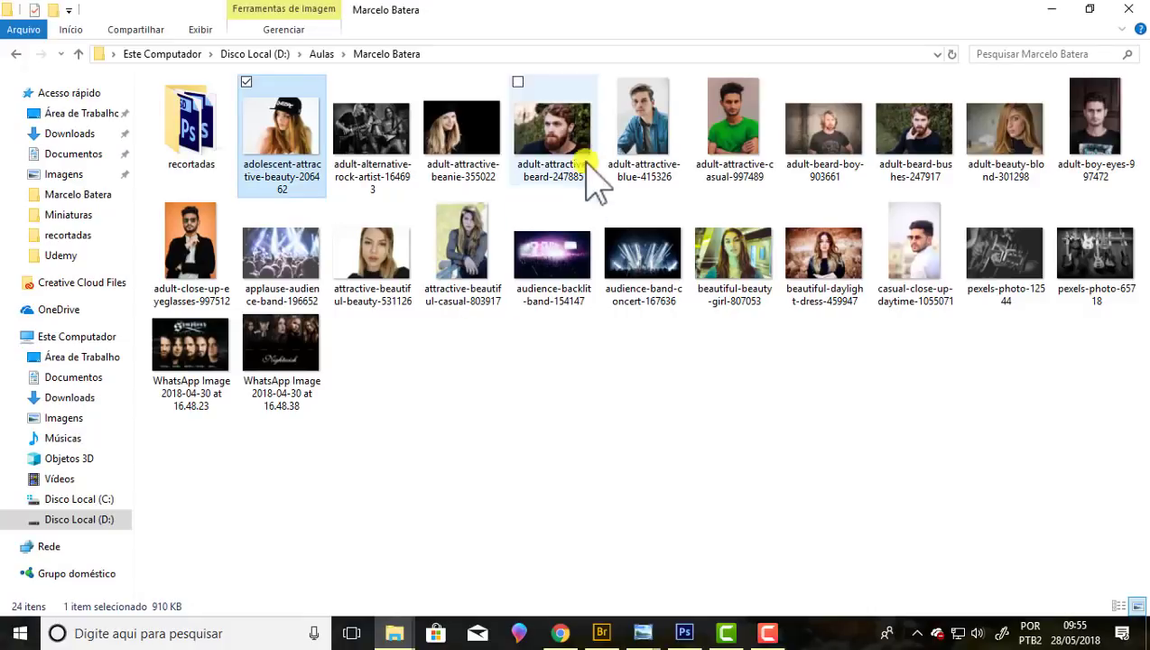
click(554, 124)
double_click(554, 120)
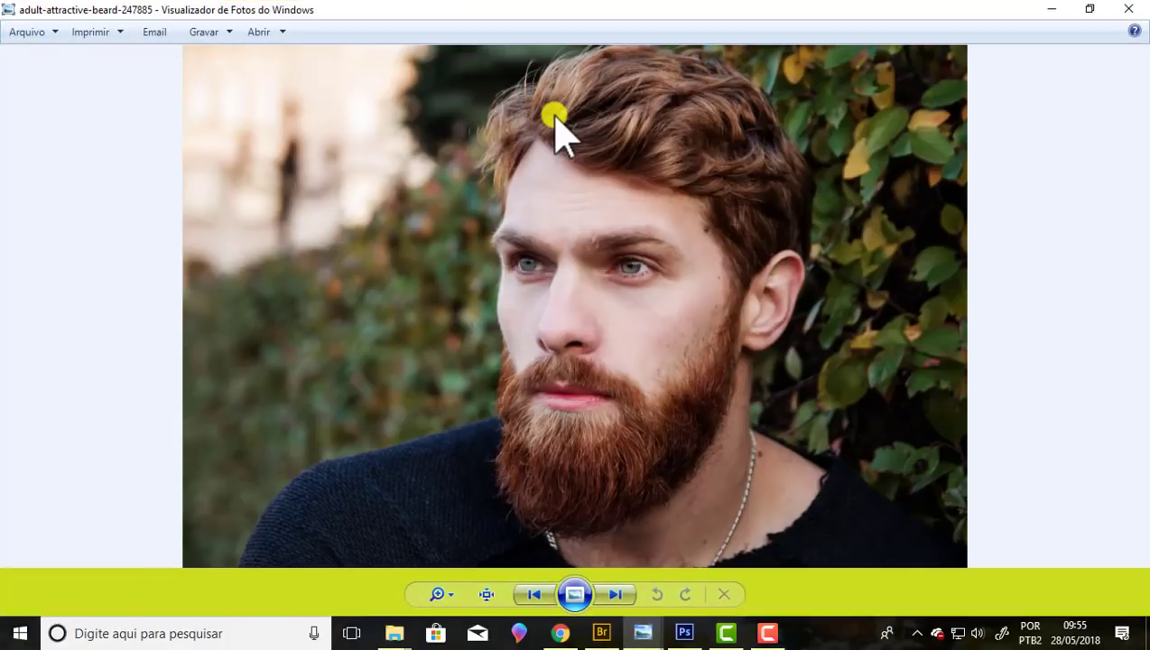